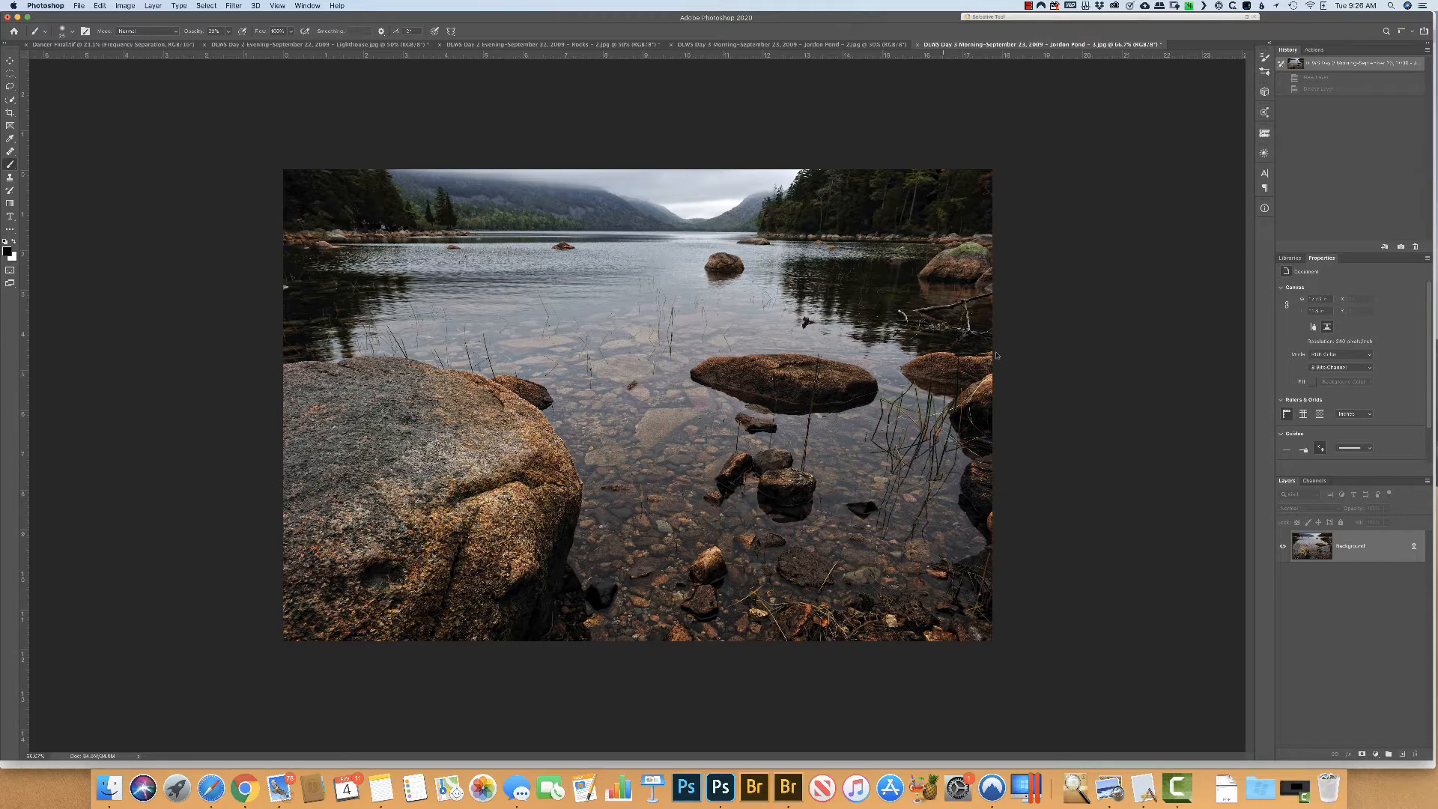
Add a Curves adjustment layer above the Background and duplicate it
key("v")
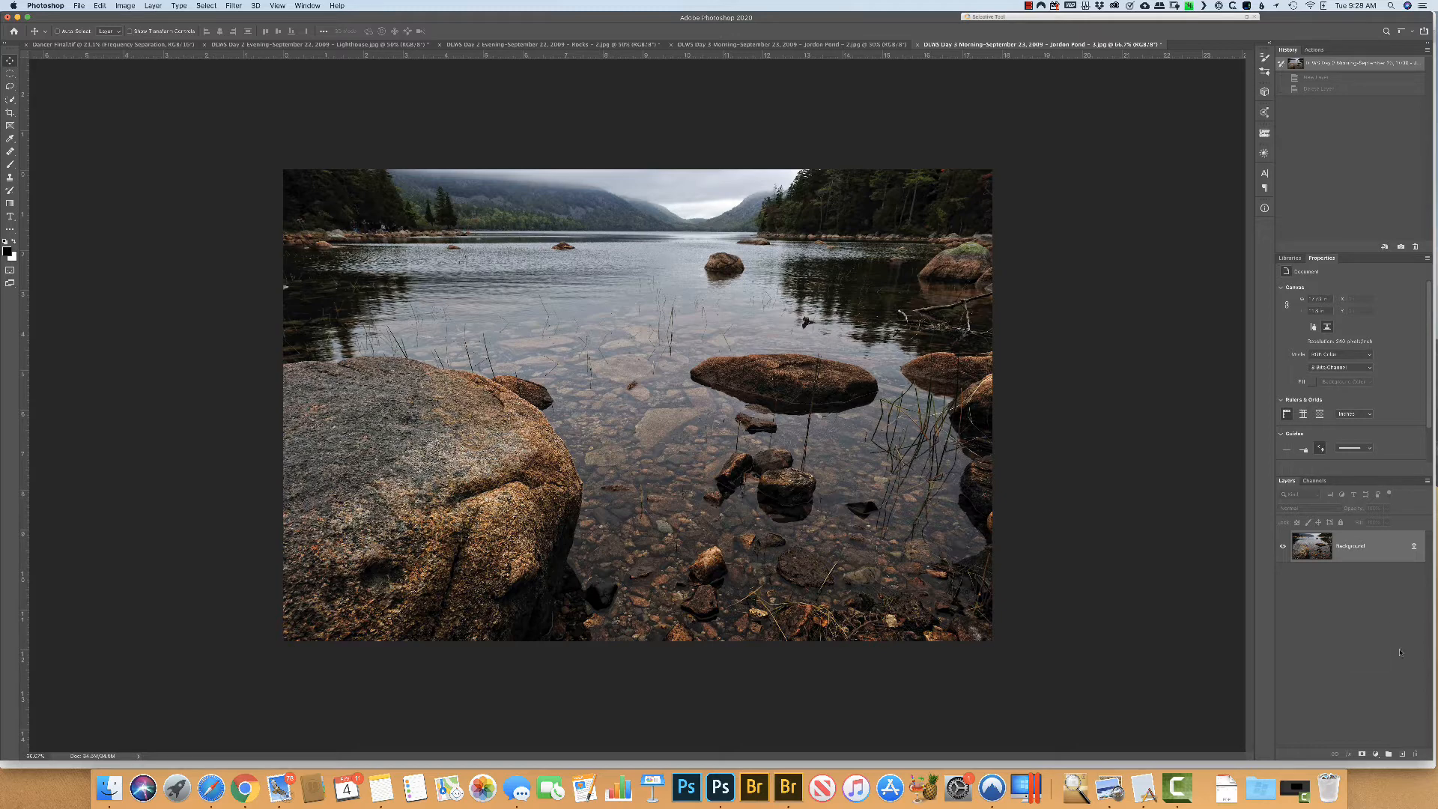
left_click(1376, 755)
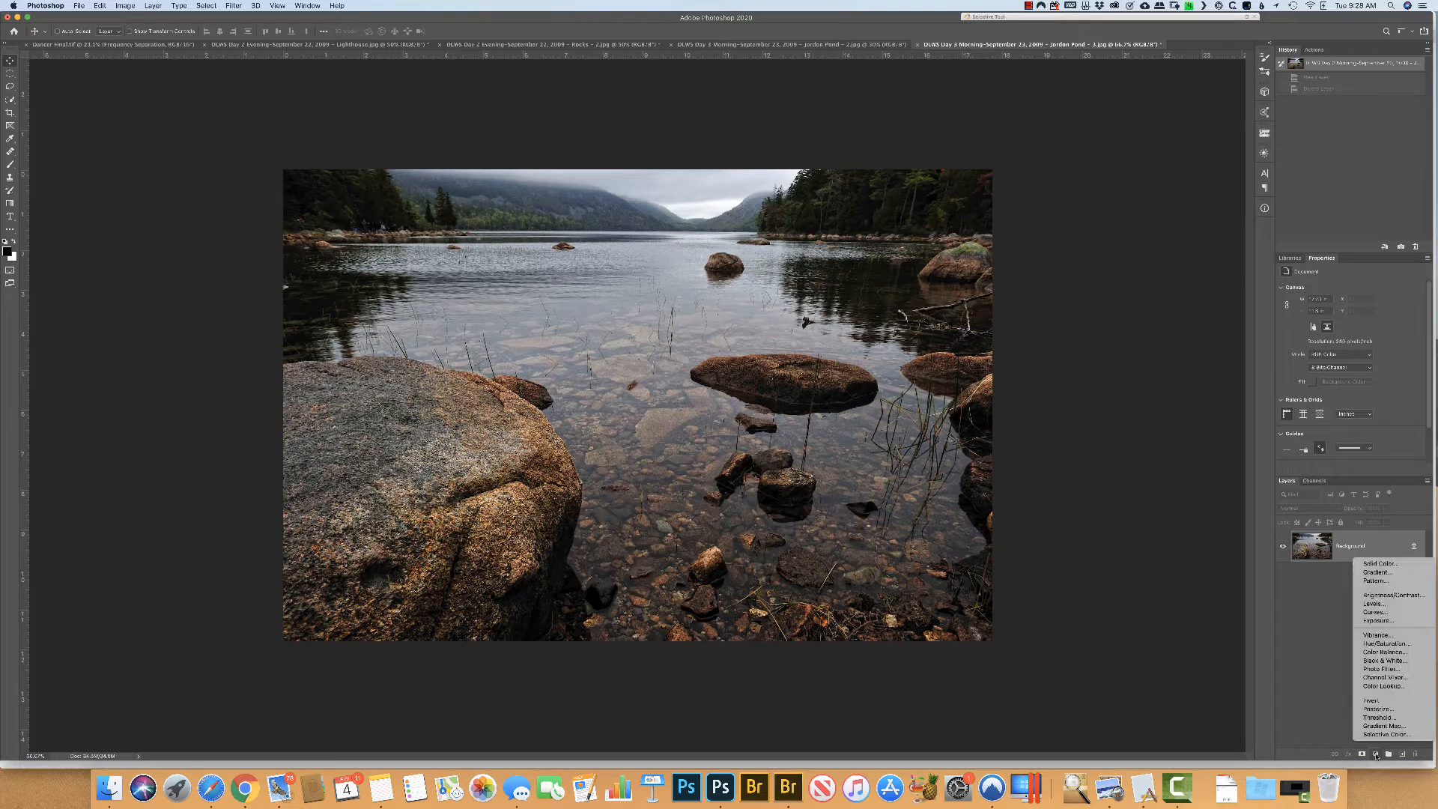
left_click(1393, 615)
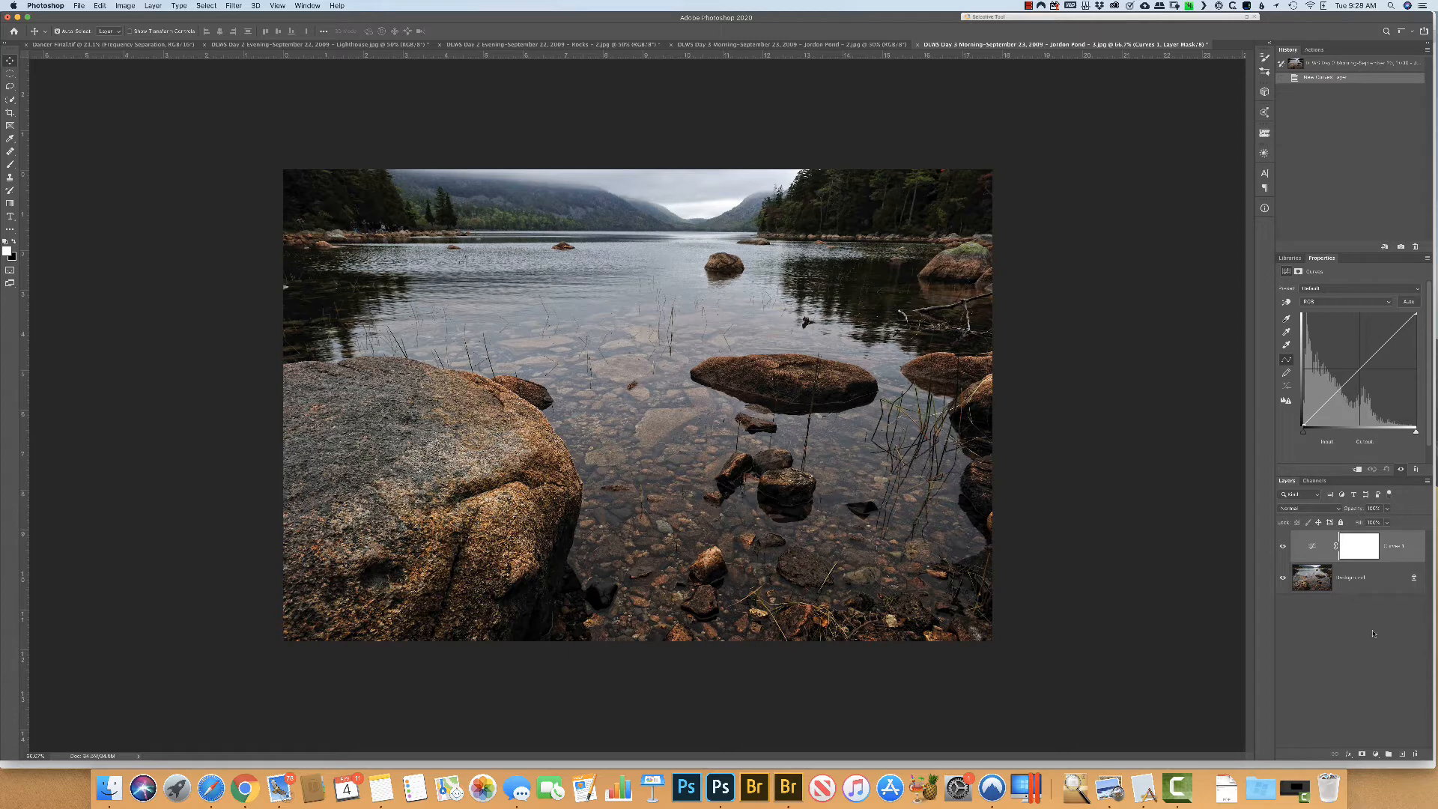
key("super+j")
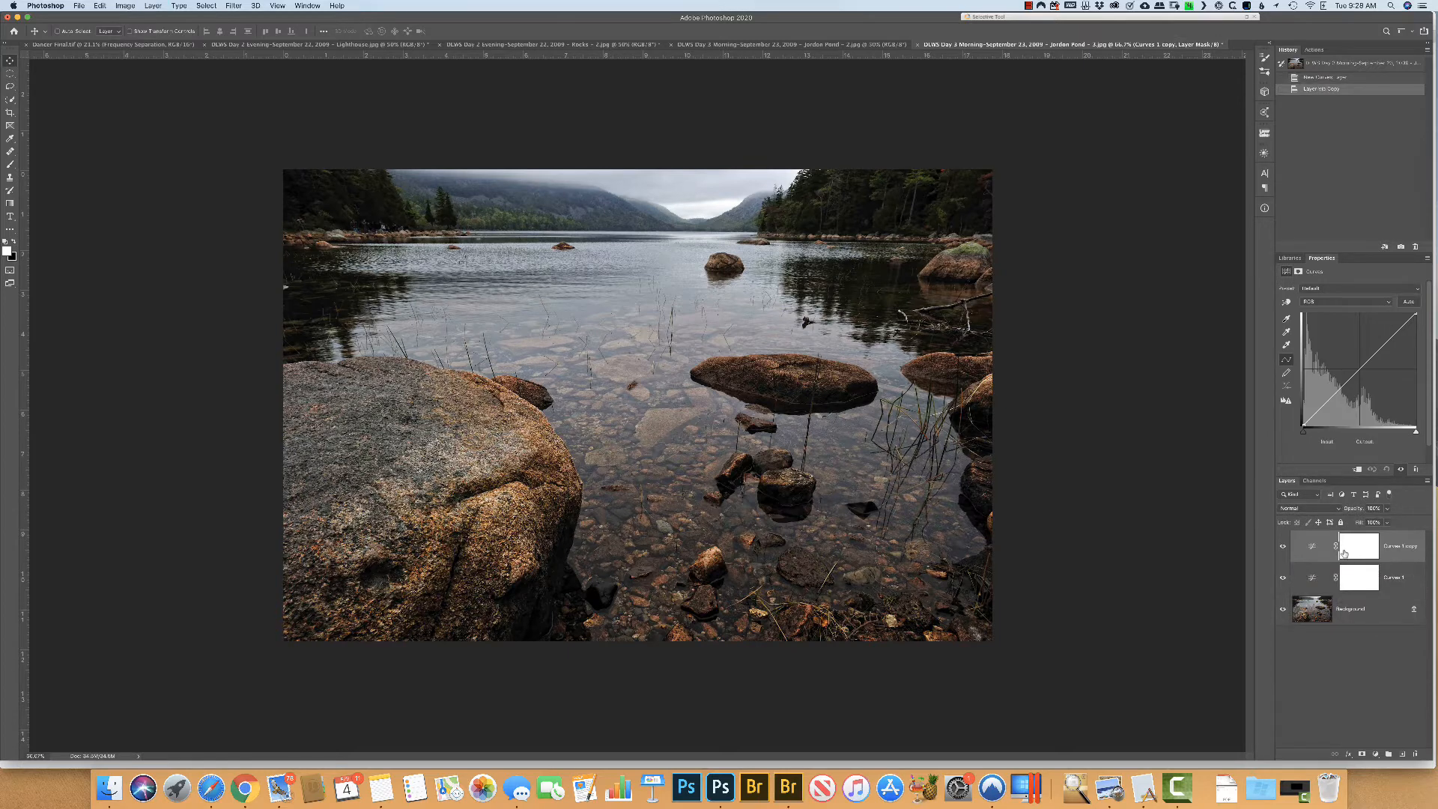
Rename the upper Curves layer as Burn and the lower one as Dodge
double_click(1399, 547)
type("C")
key("Tab")
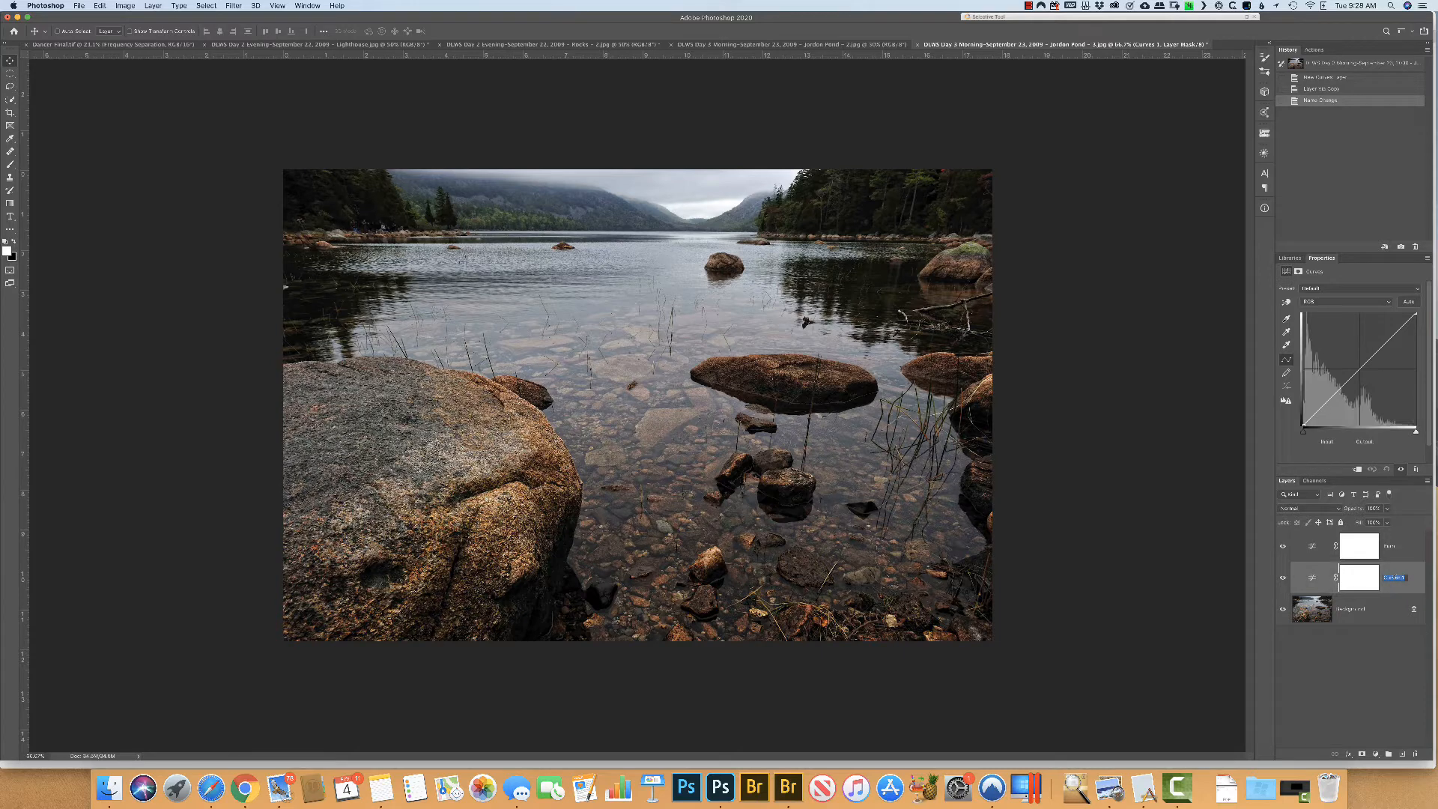
type("Dodge")
Brighten the midtones with the Dodge layer by moderately raising the midpoint of its RGB curve
left_click(1313, 580)
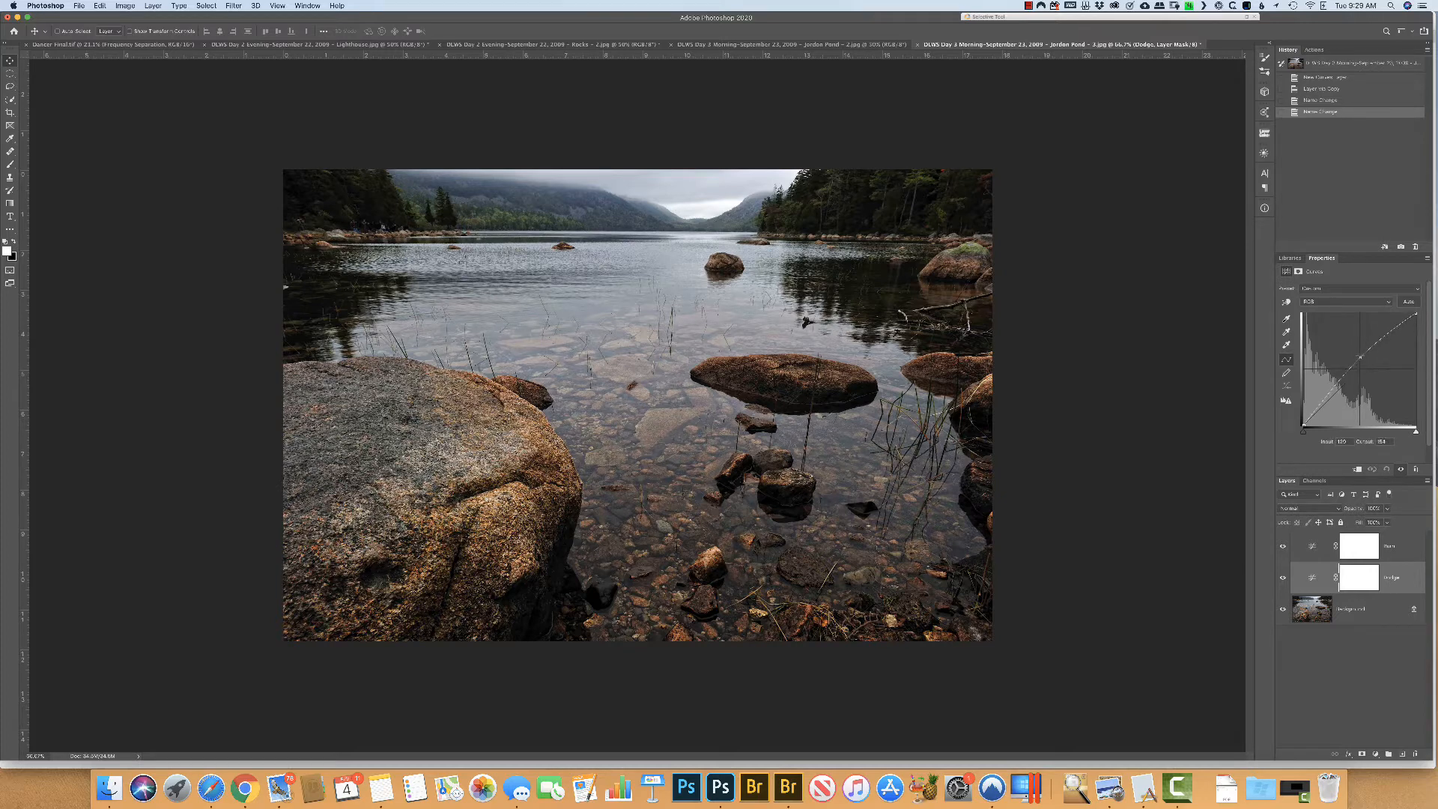
left_click_drag(1360, 368, 1359, 342)
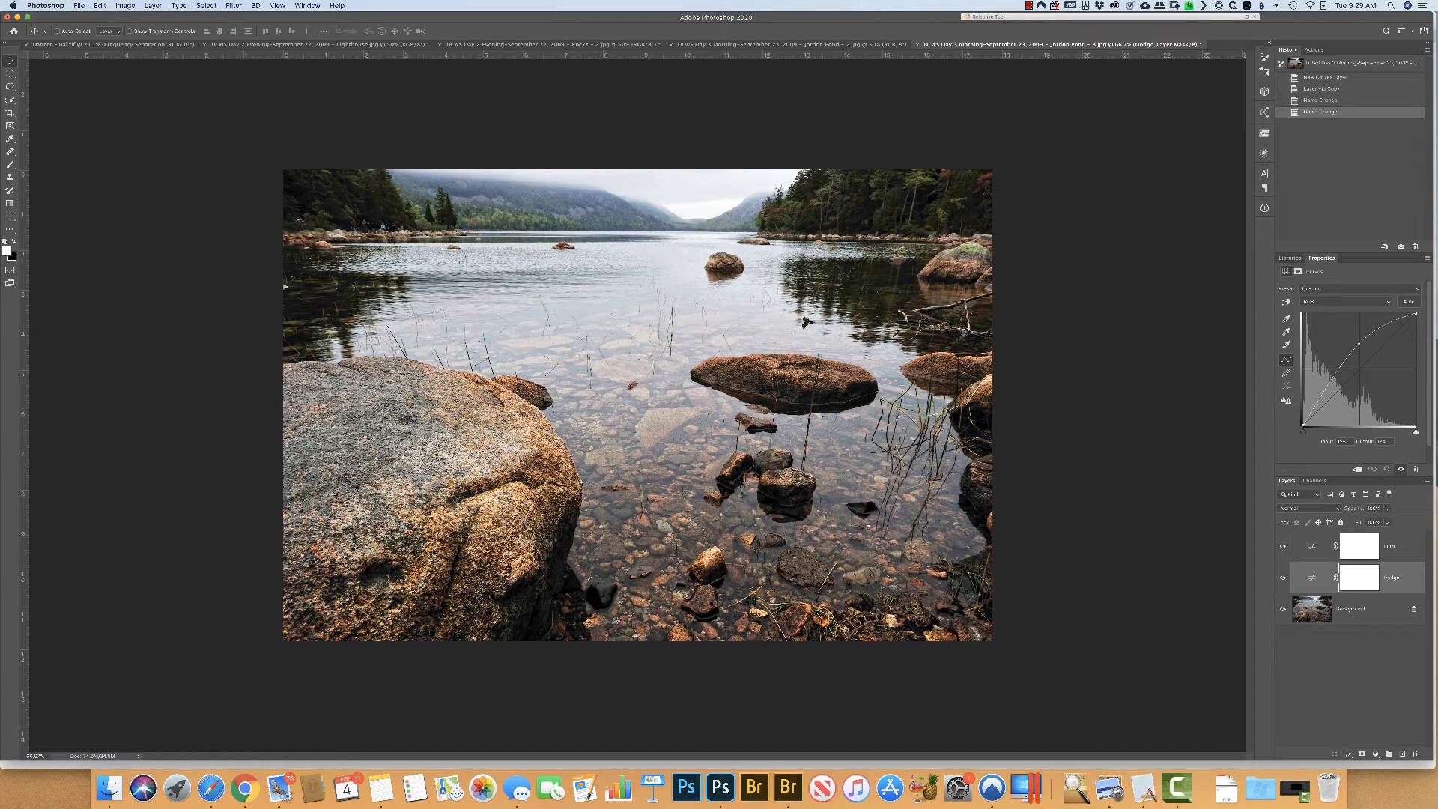
left_click_drag(1359, 342, 1335, 448)
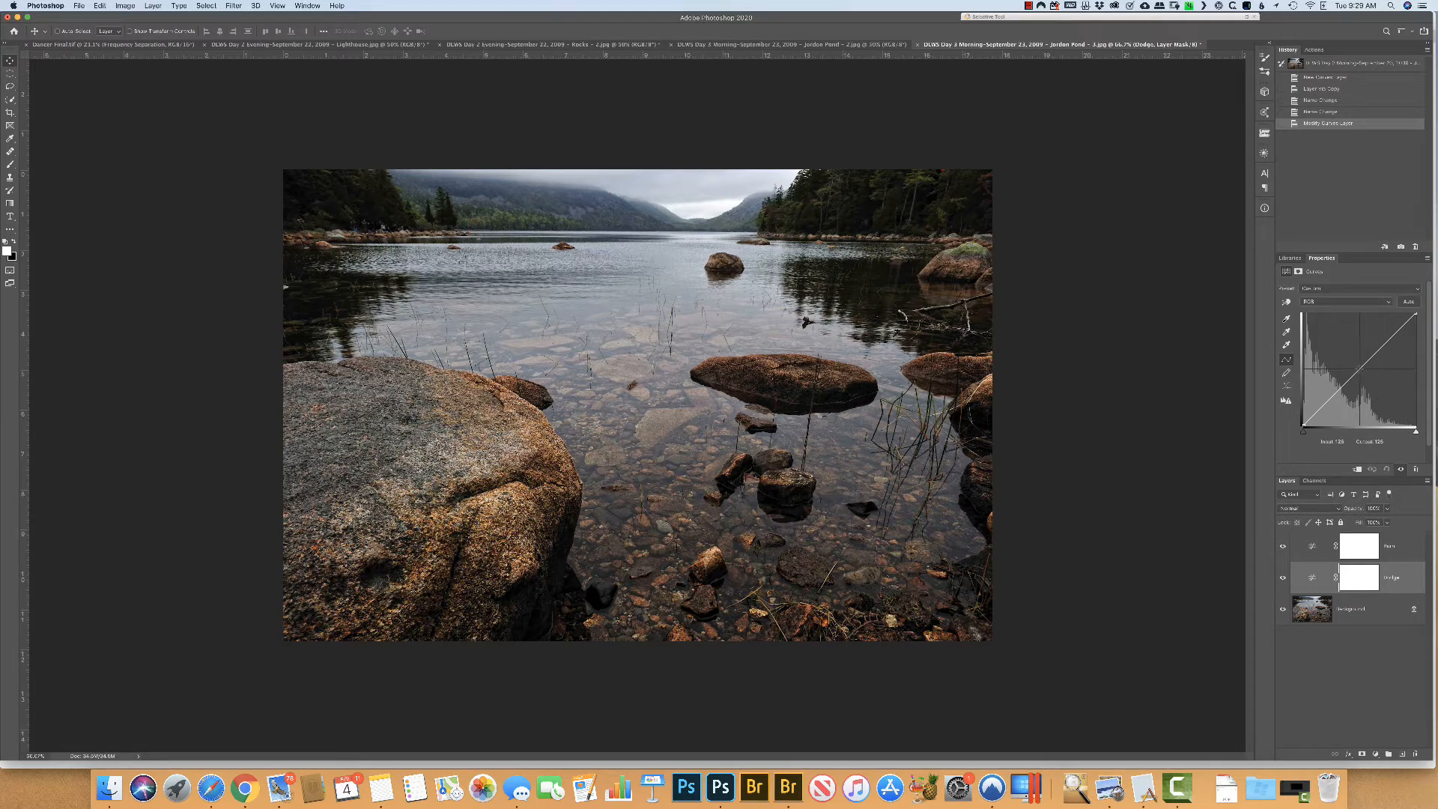
left_click_drag(1359, 369, 1360, 355)
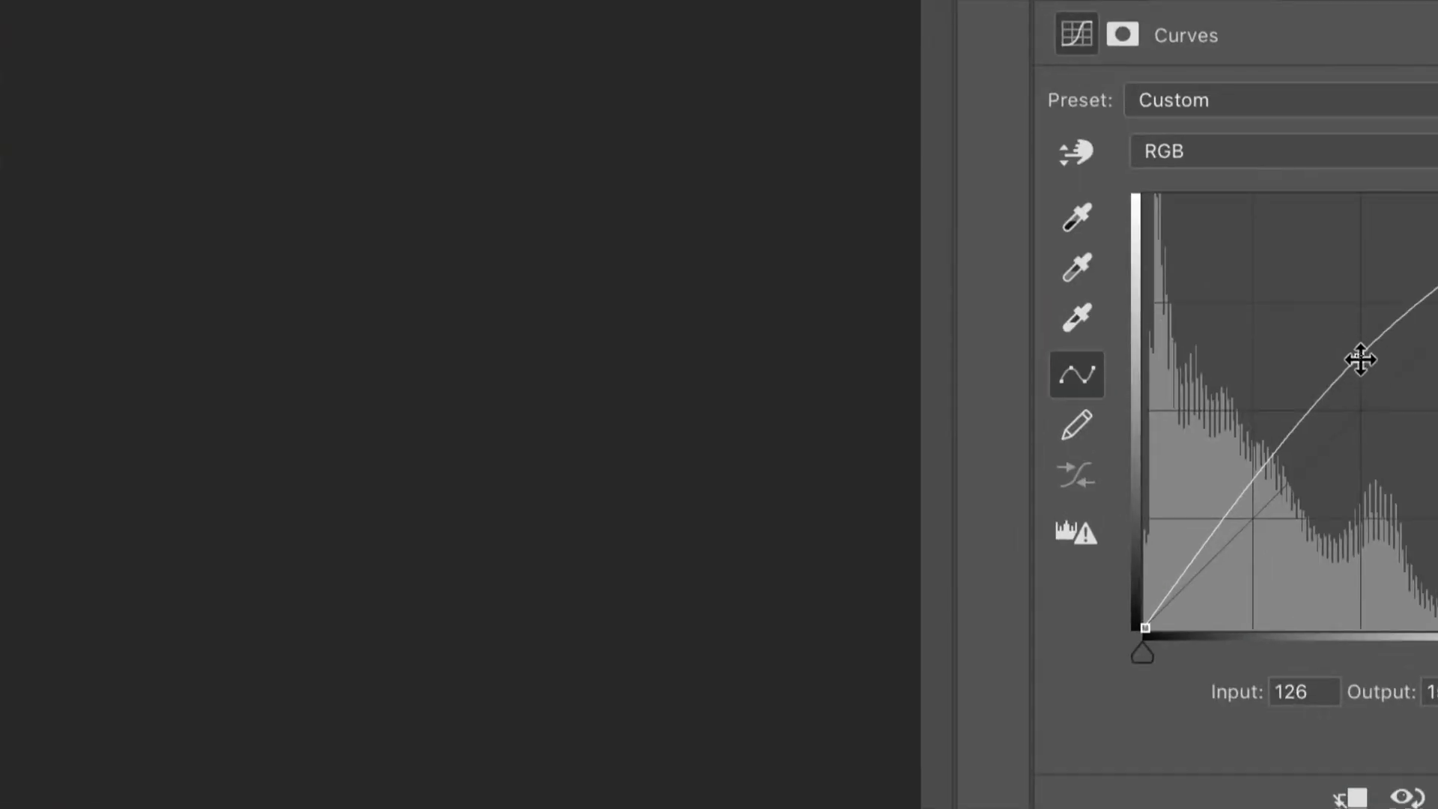
left_click_drag(1361, 359, 1360, 350)
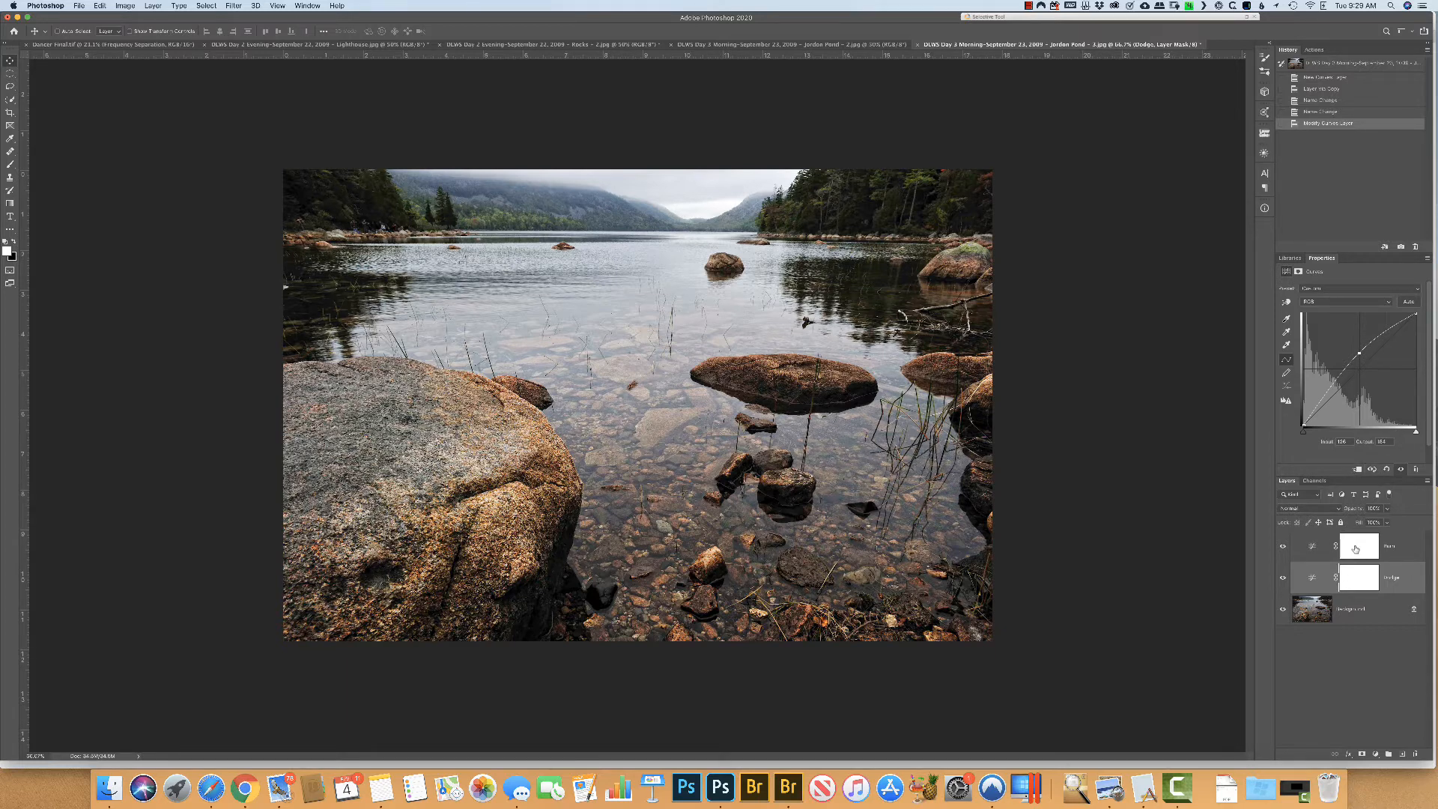
Darken the midtones with the Burn layer by lowering the midpoint of its RGB curve to output 97
left_click(1313, 548)
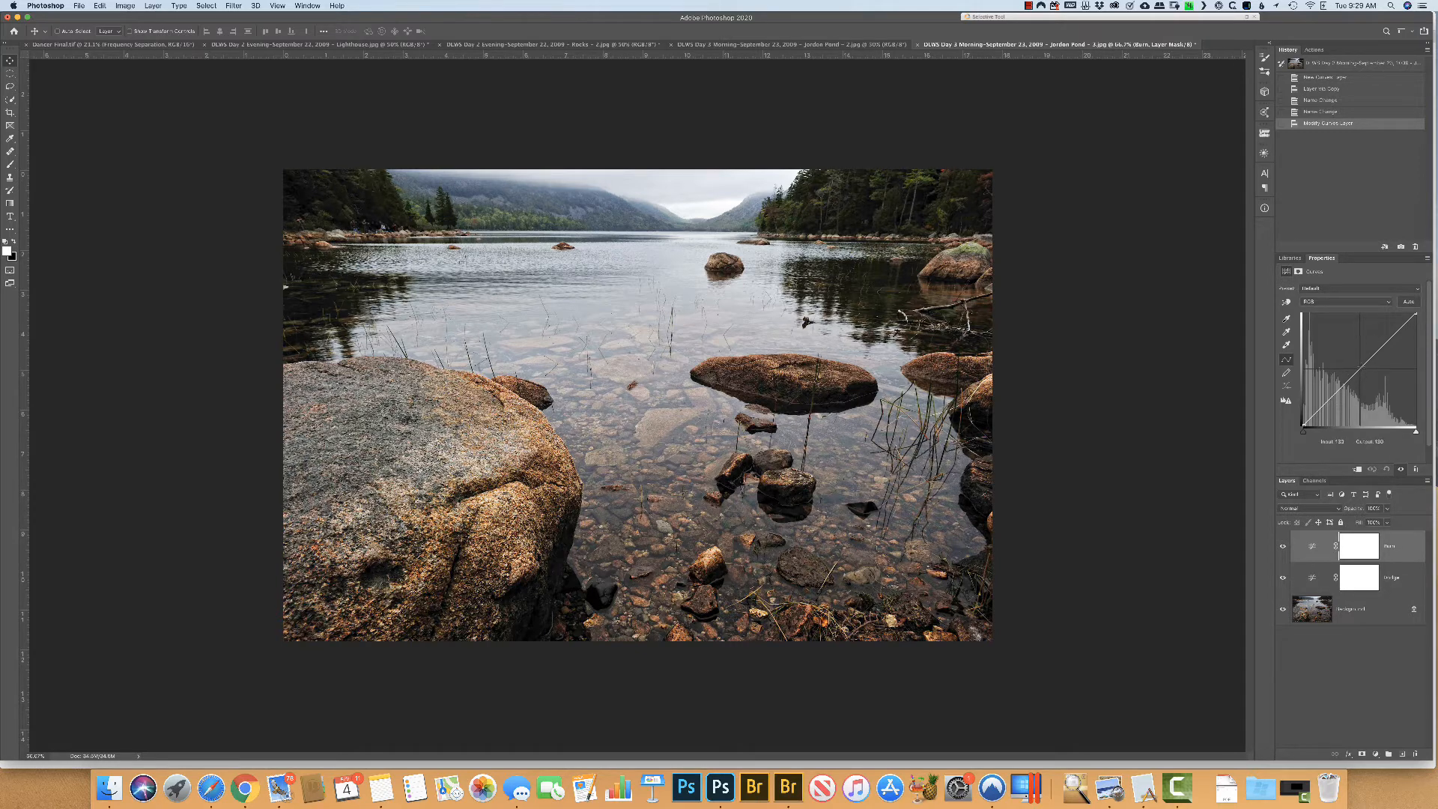
left_click_drag(1361, 368, 1360, 385)
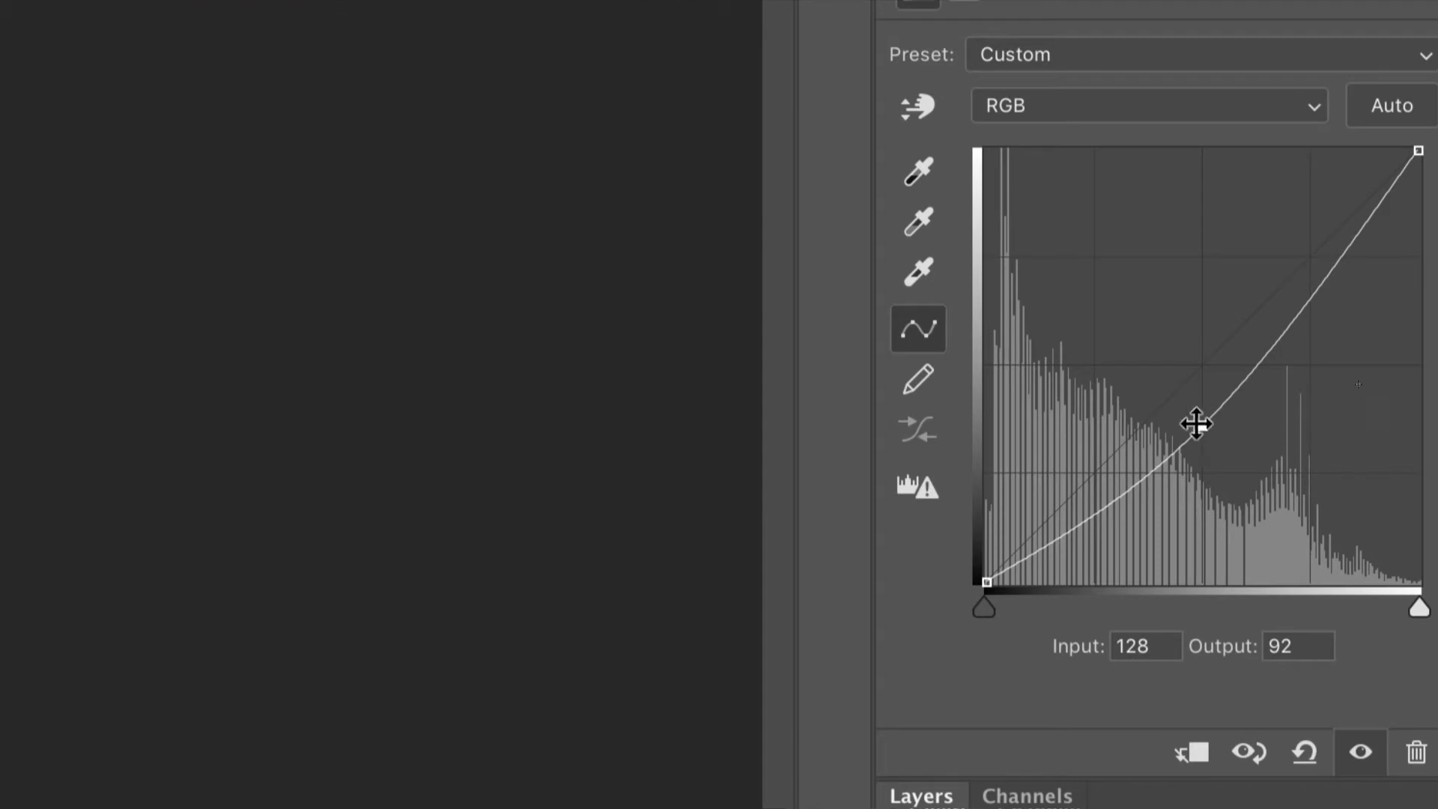
left_click_drag(1203, 428, 1203, 418)
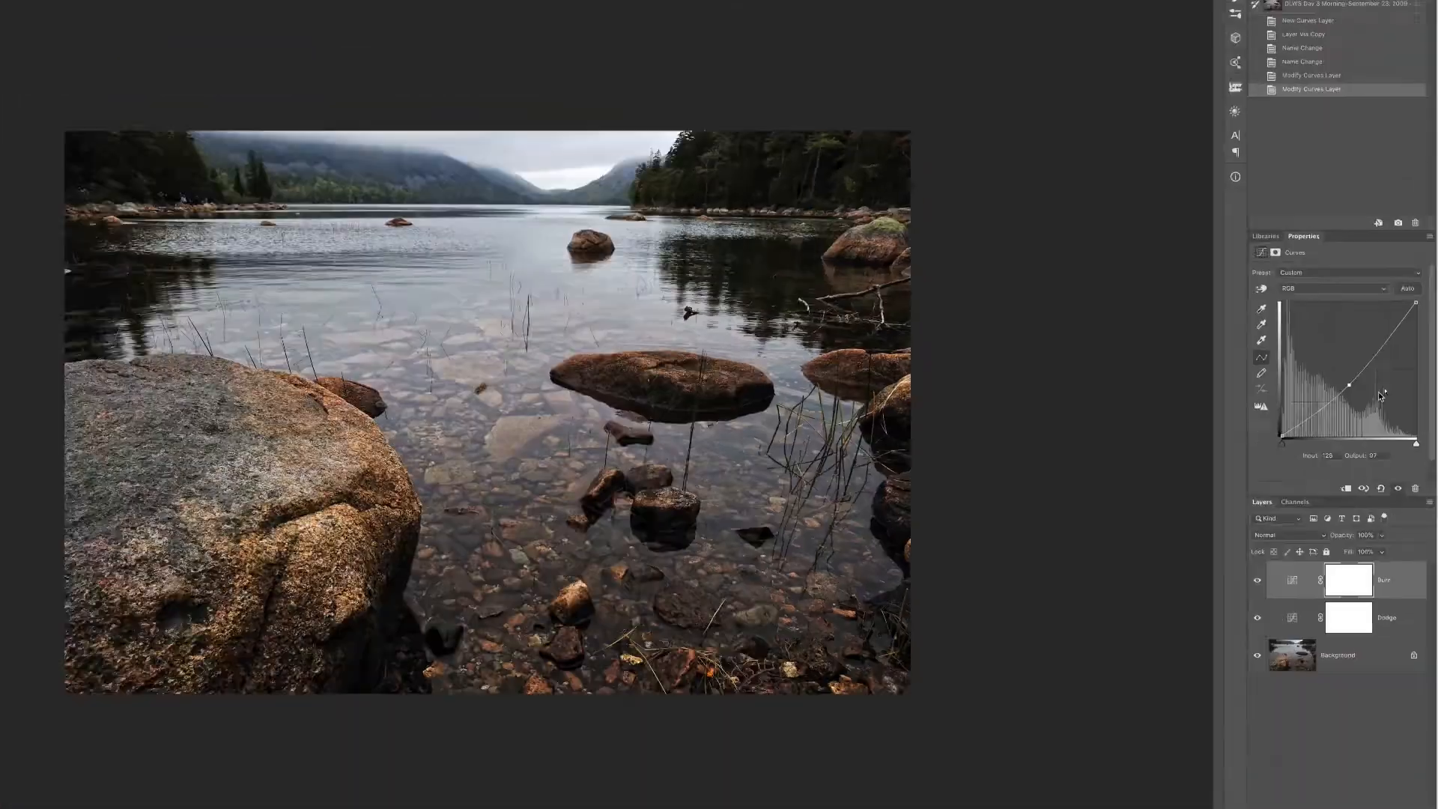
key("ctrl+Up")
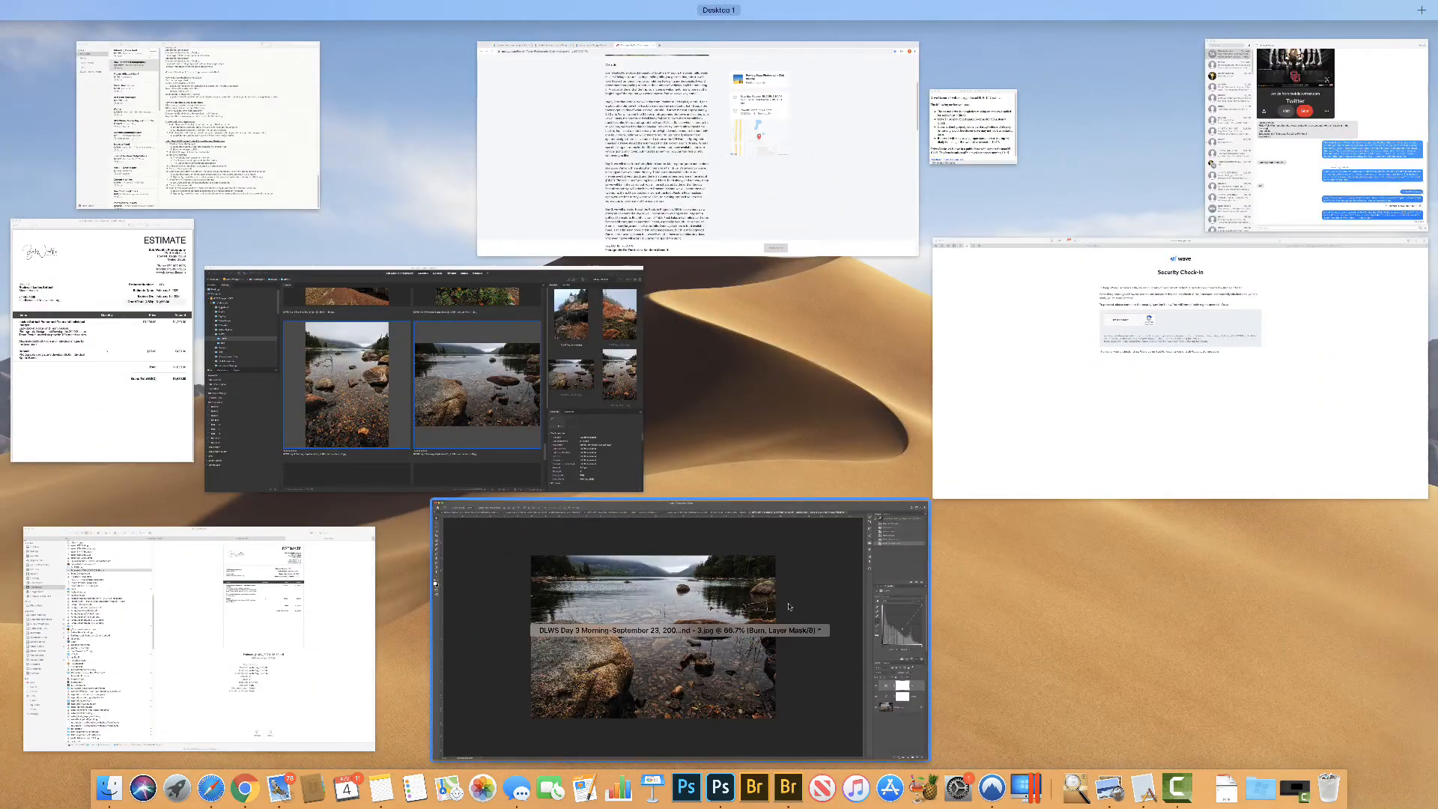
left_click(646, 592)
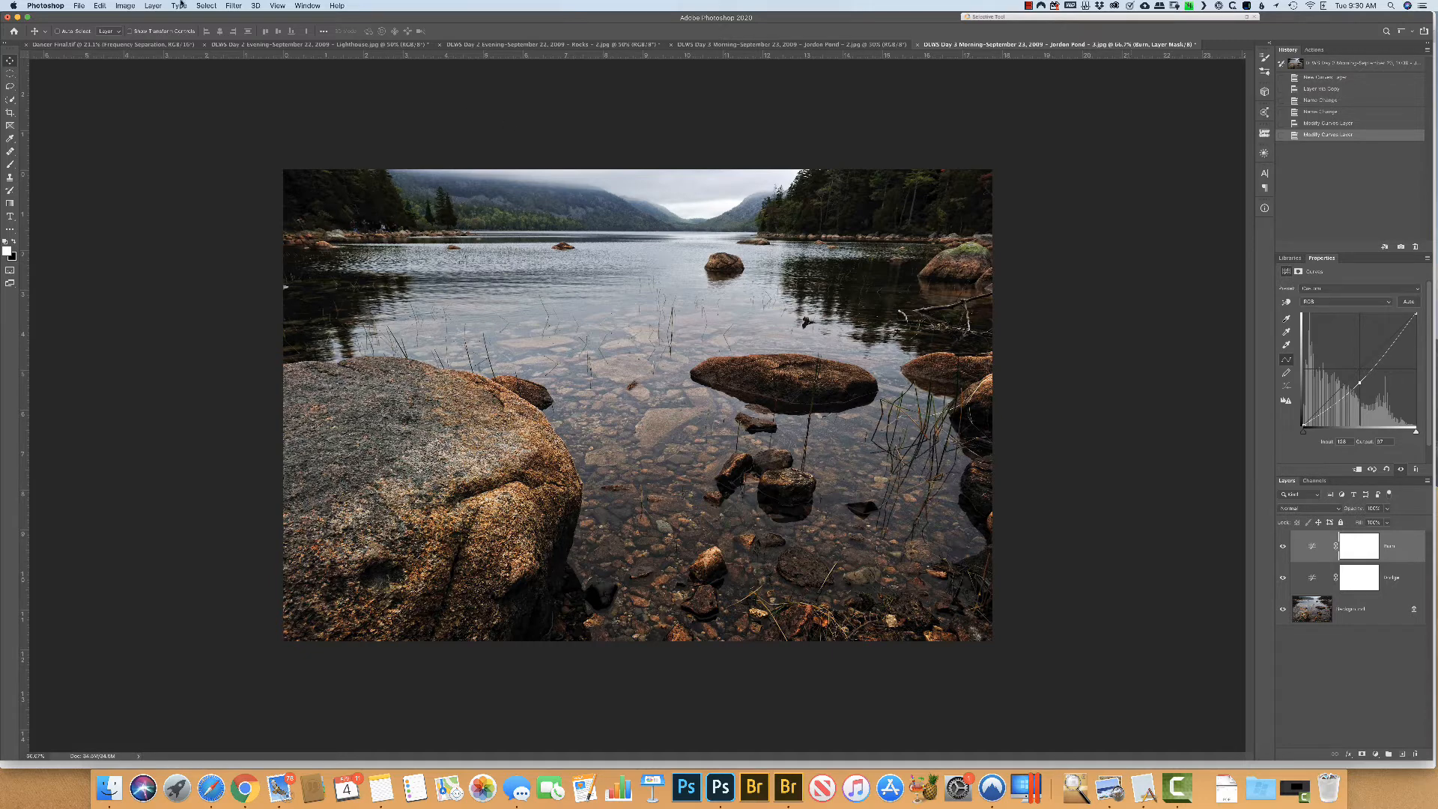
Fill the Burn layer's mask with black and invert the Dodge layer's white mask
left_click(101, 6)
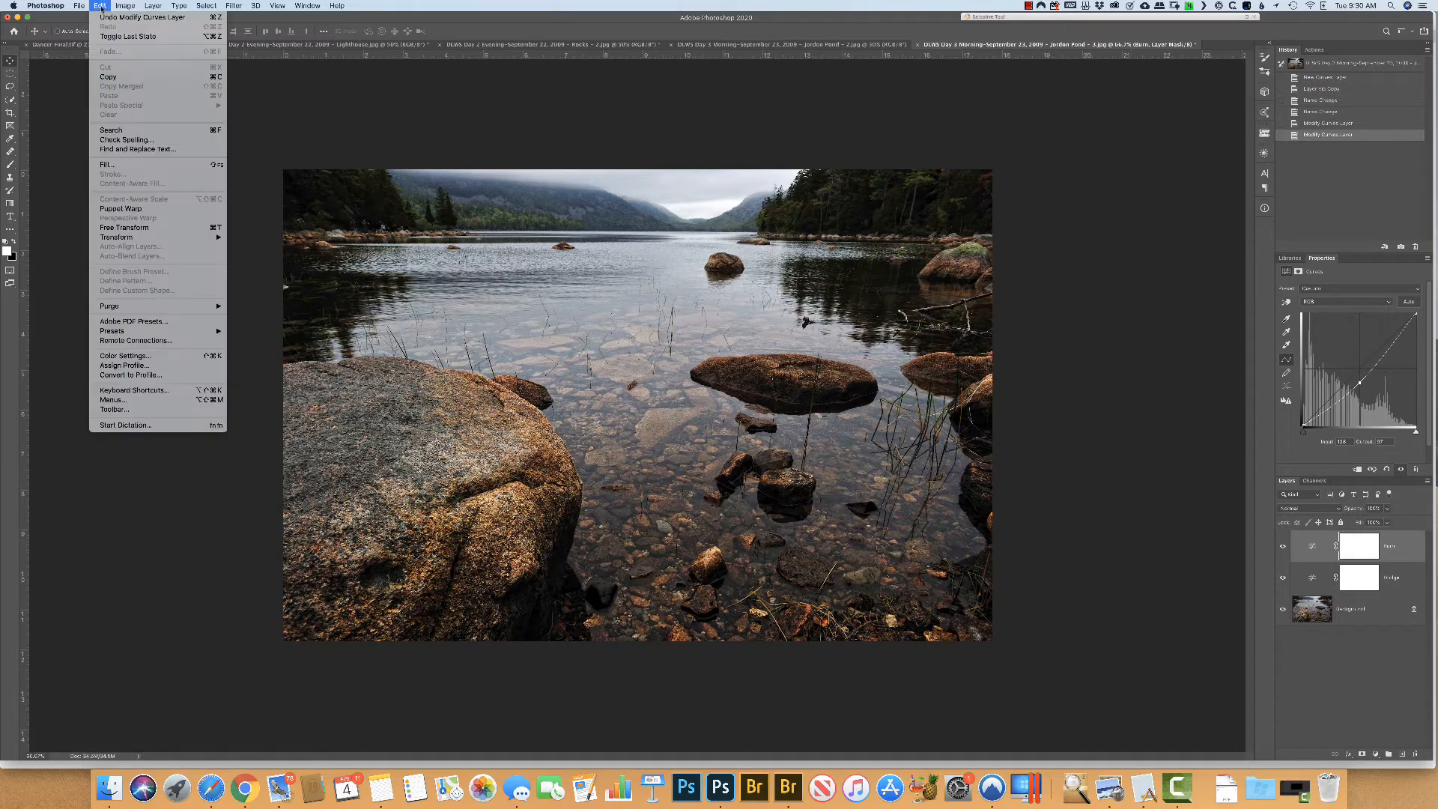
left_click(111, 165)
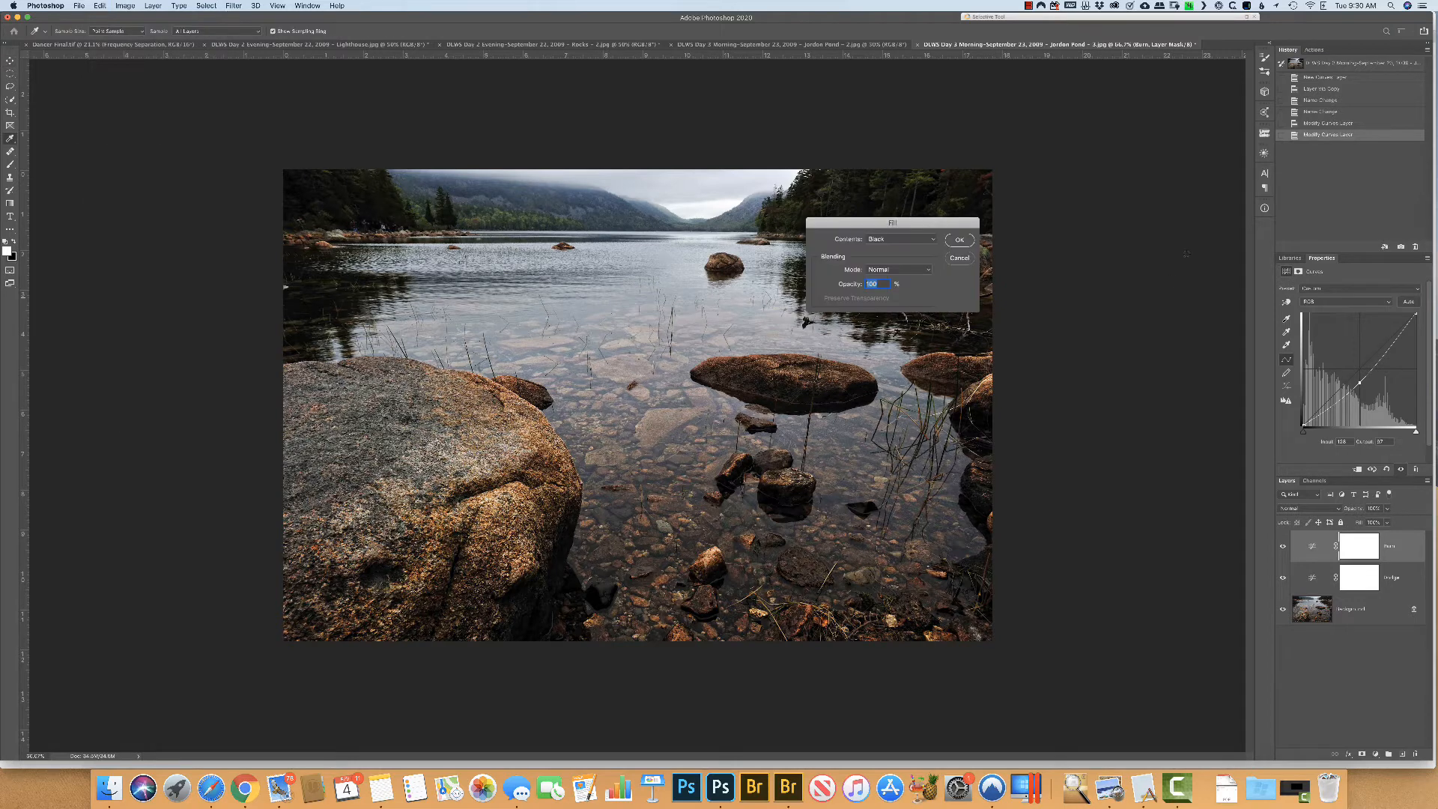
left_click(908, 241)
left_click(960, 242)
left_click(960, 241)
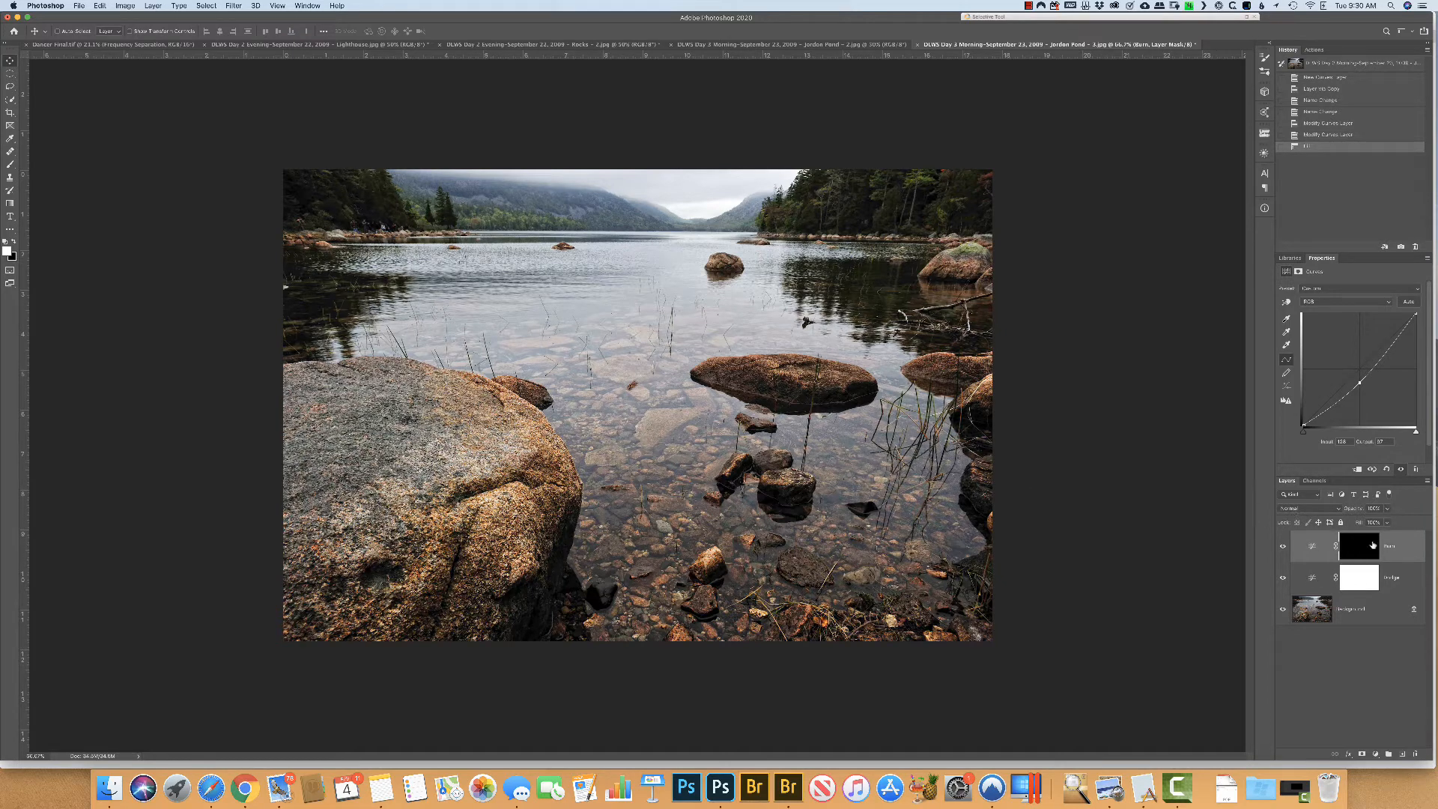
left_click(1360, 580)
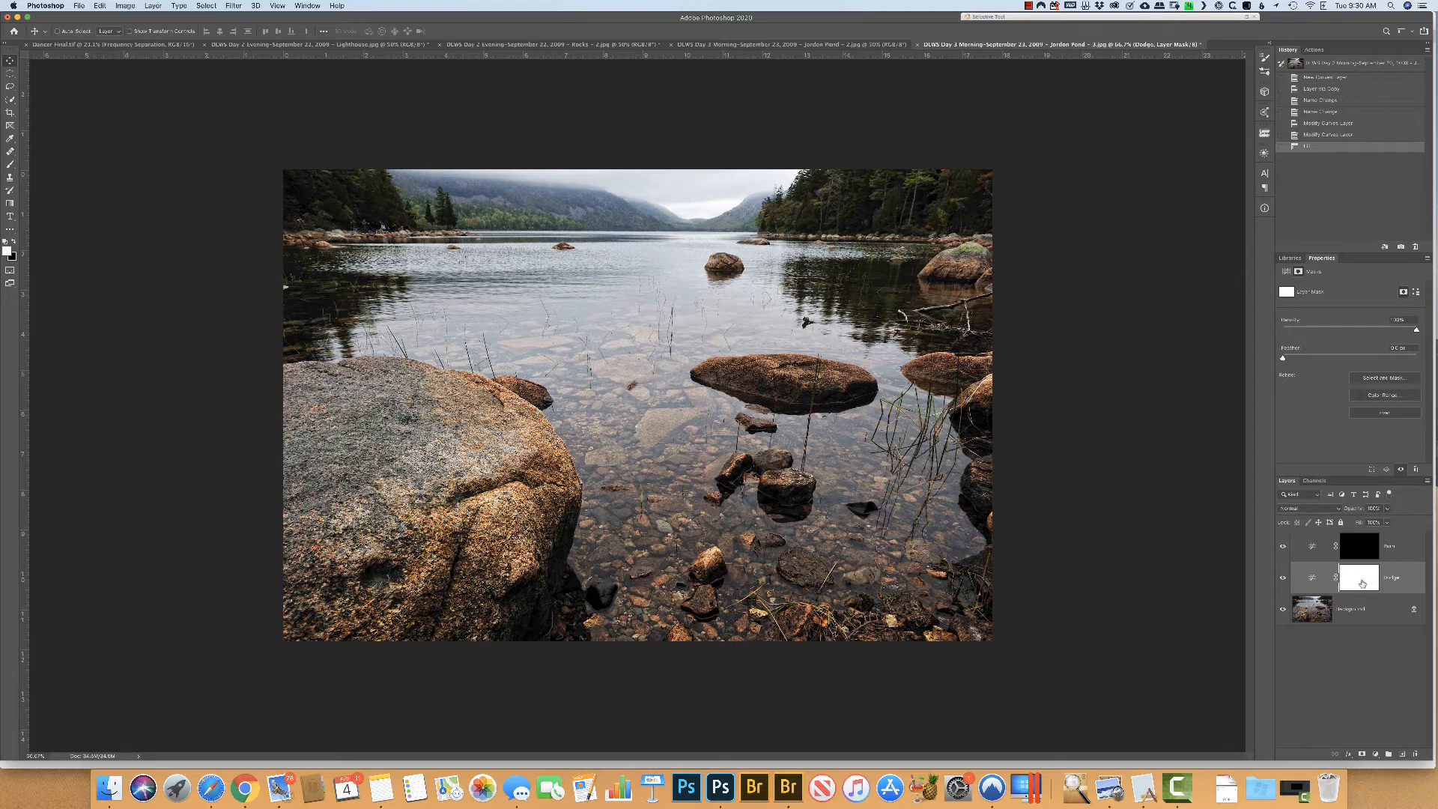
key("super+i")
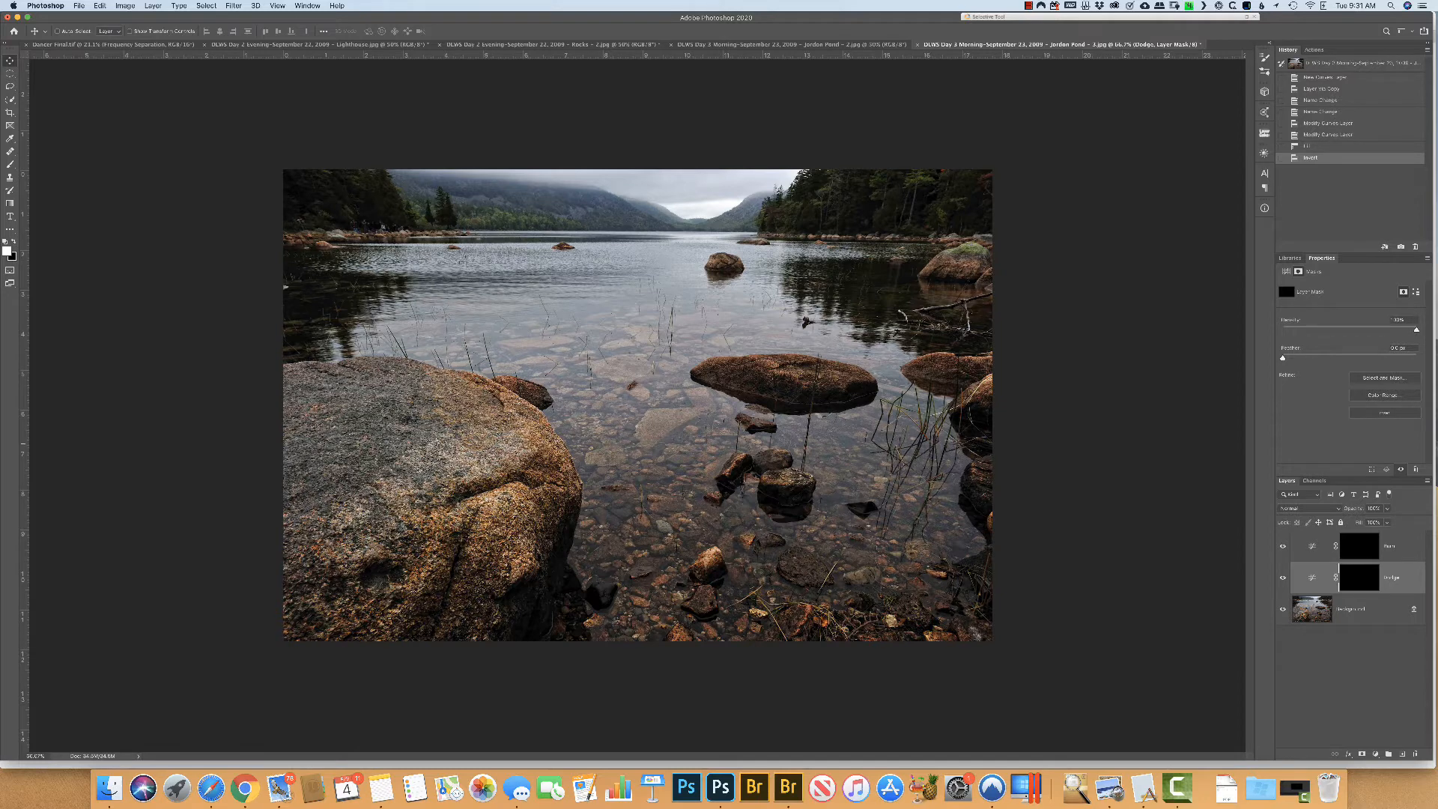
Paint white on the Dodge mask with an enlarged soft brush over the highlights of the large foreground boulder and the small rock behind it
key("b")
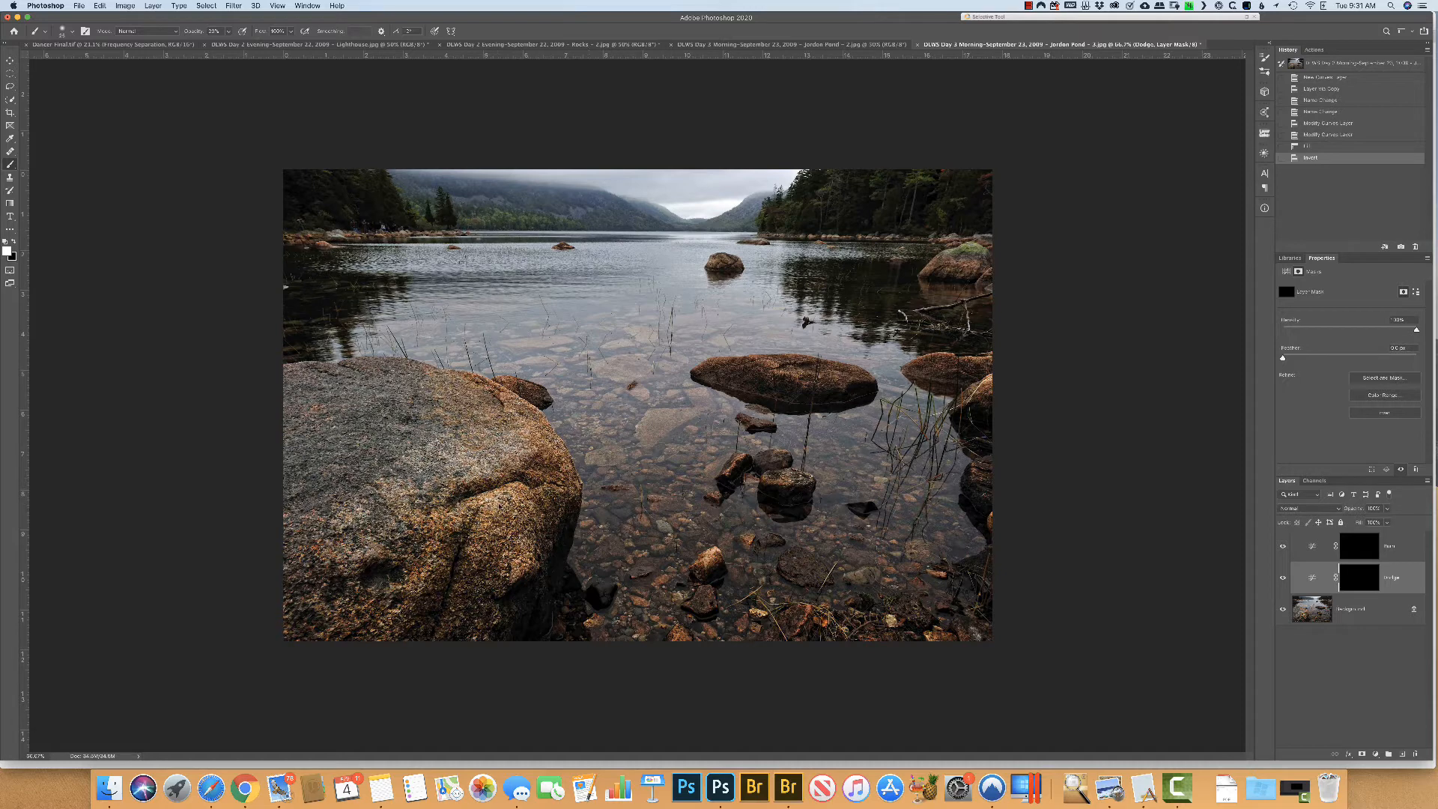
key("bracketright")
key("bracketright")
key("bracketright")
left_click(482, 506)
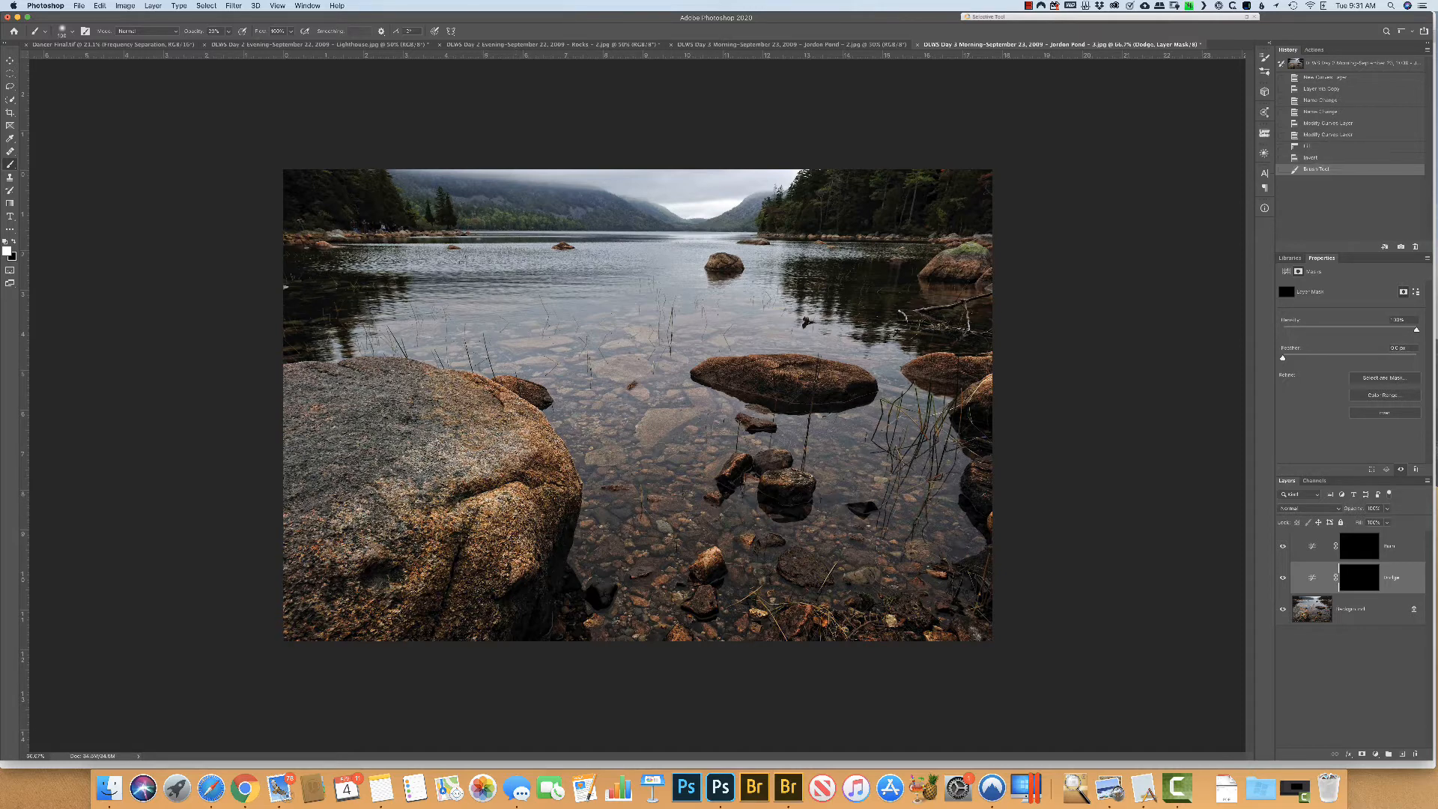
mouse_move(486, 513)
left_mouse_down()
mouse_move(511, 544)
mouse_move(477, 543)
left_mouse_up()
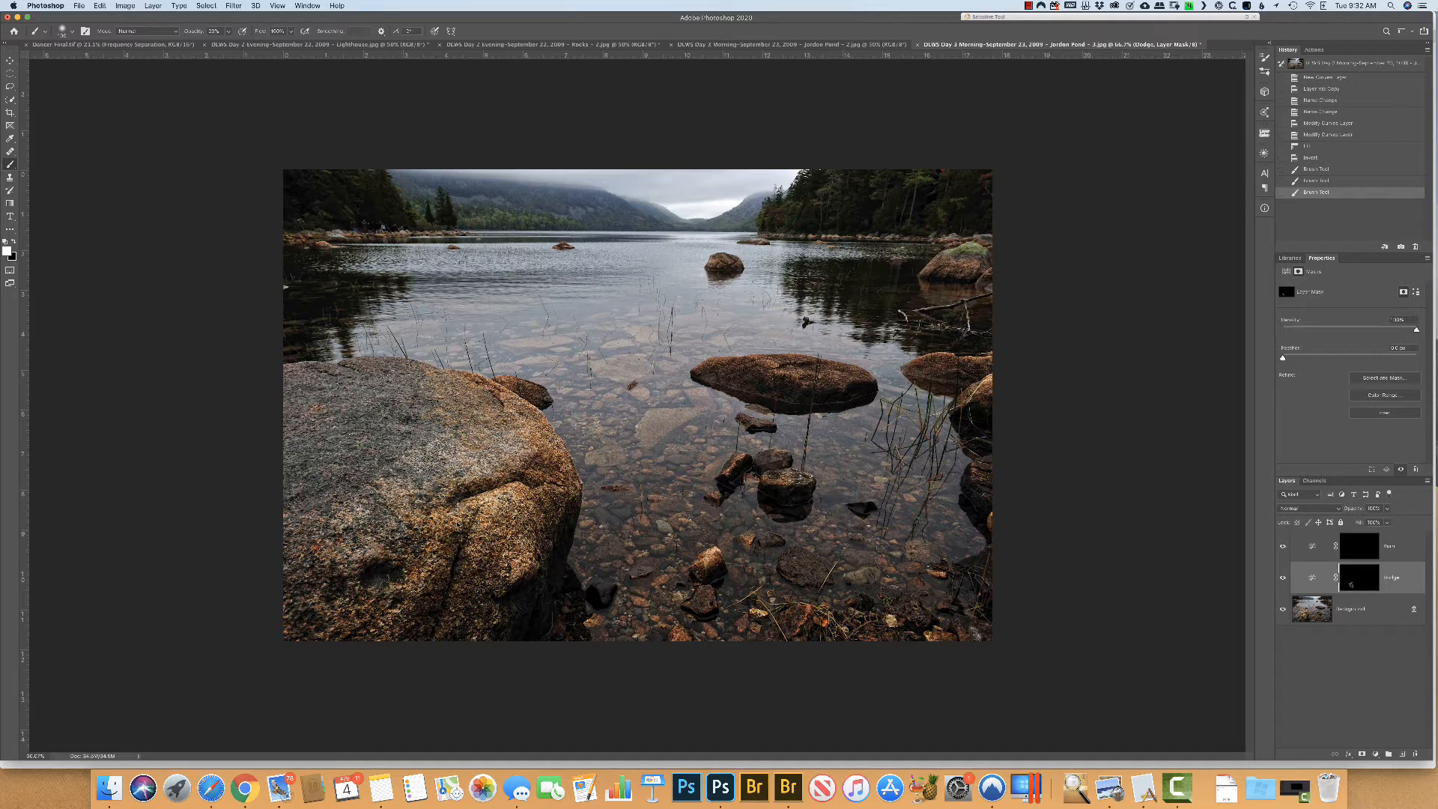
left_click_drag(425, 552, 521, 422)
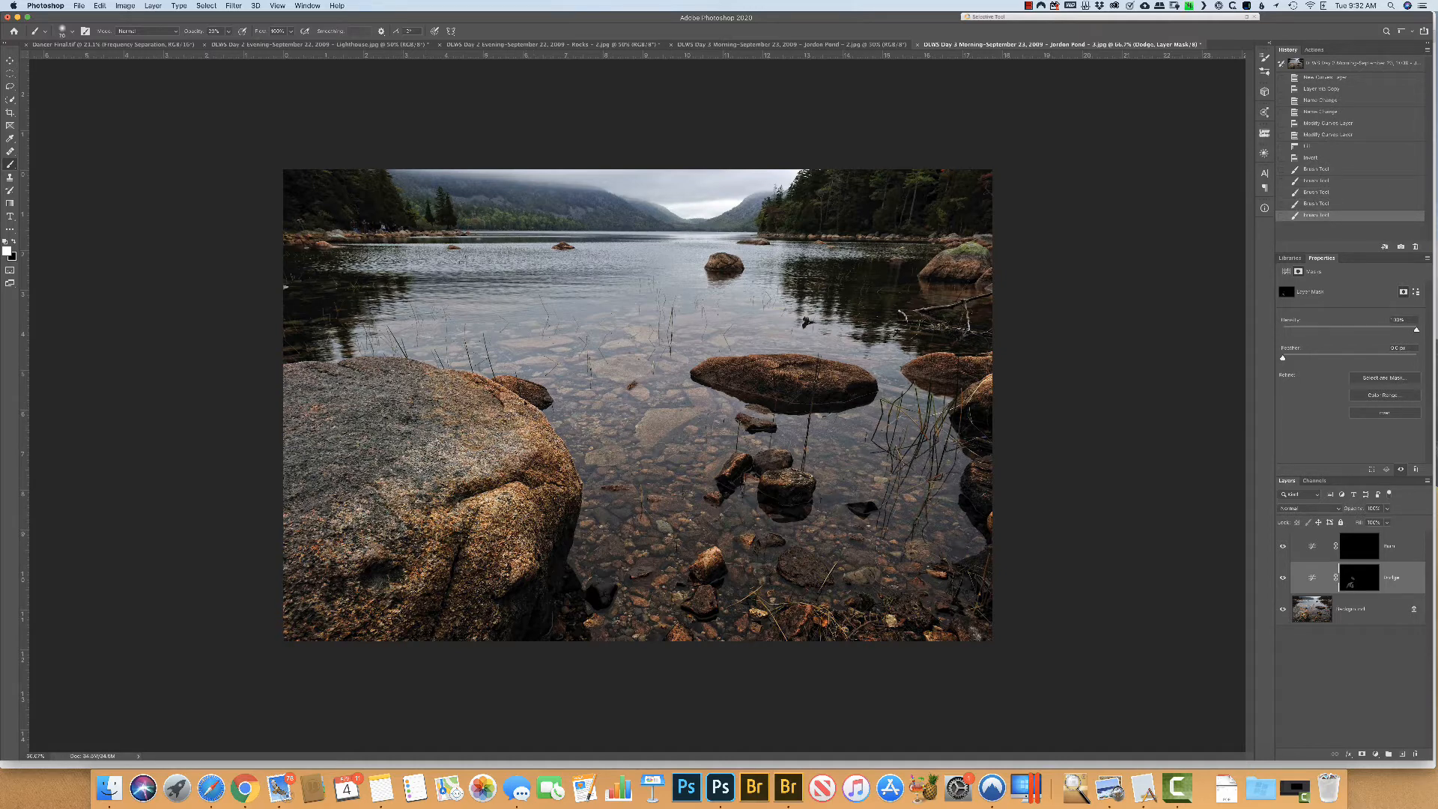
left_click(508, 396)
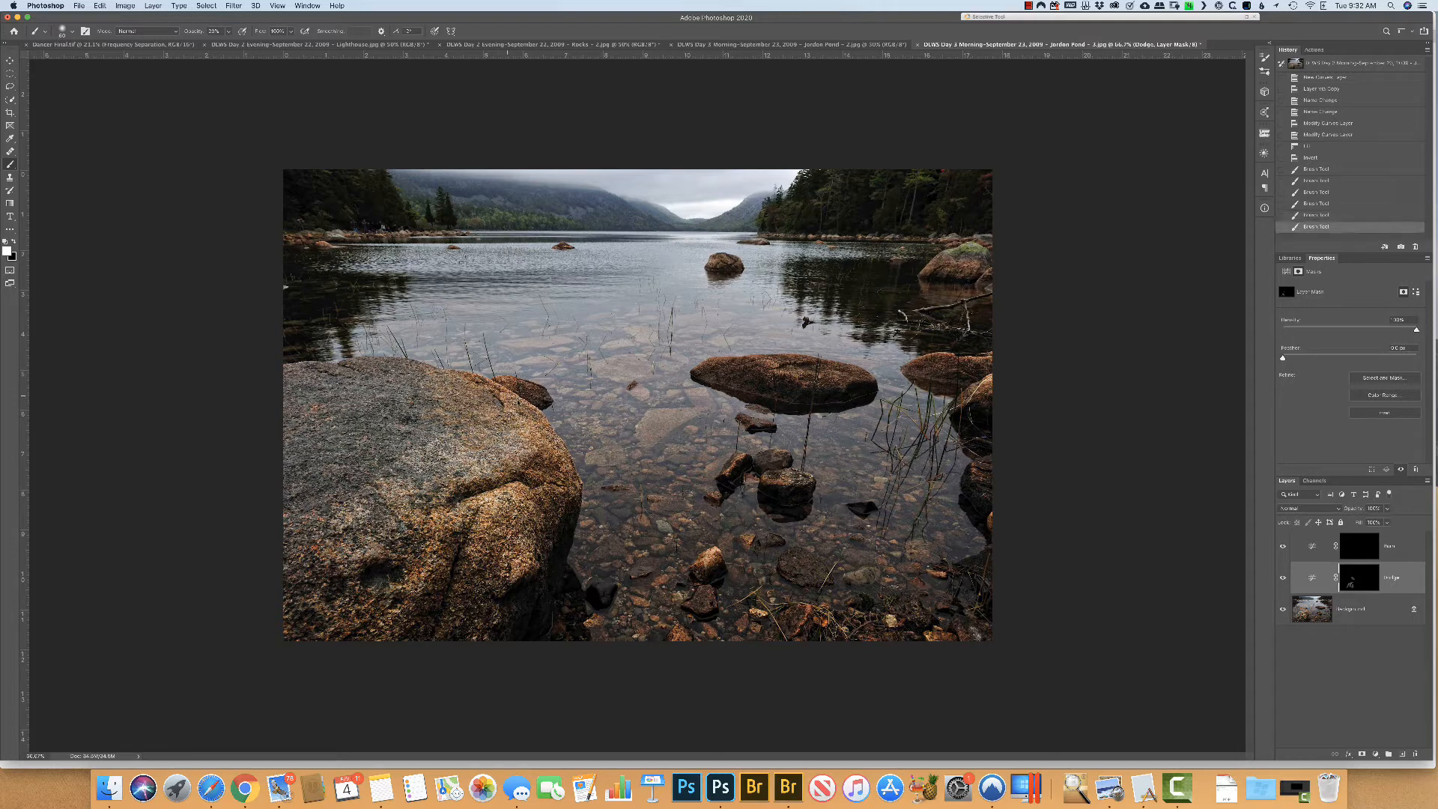
left_click_drag(500, 399, 478, 400)
left_click(480, 427)
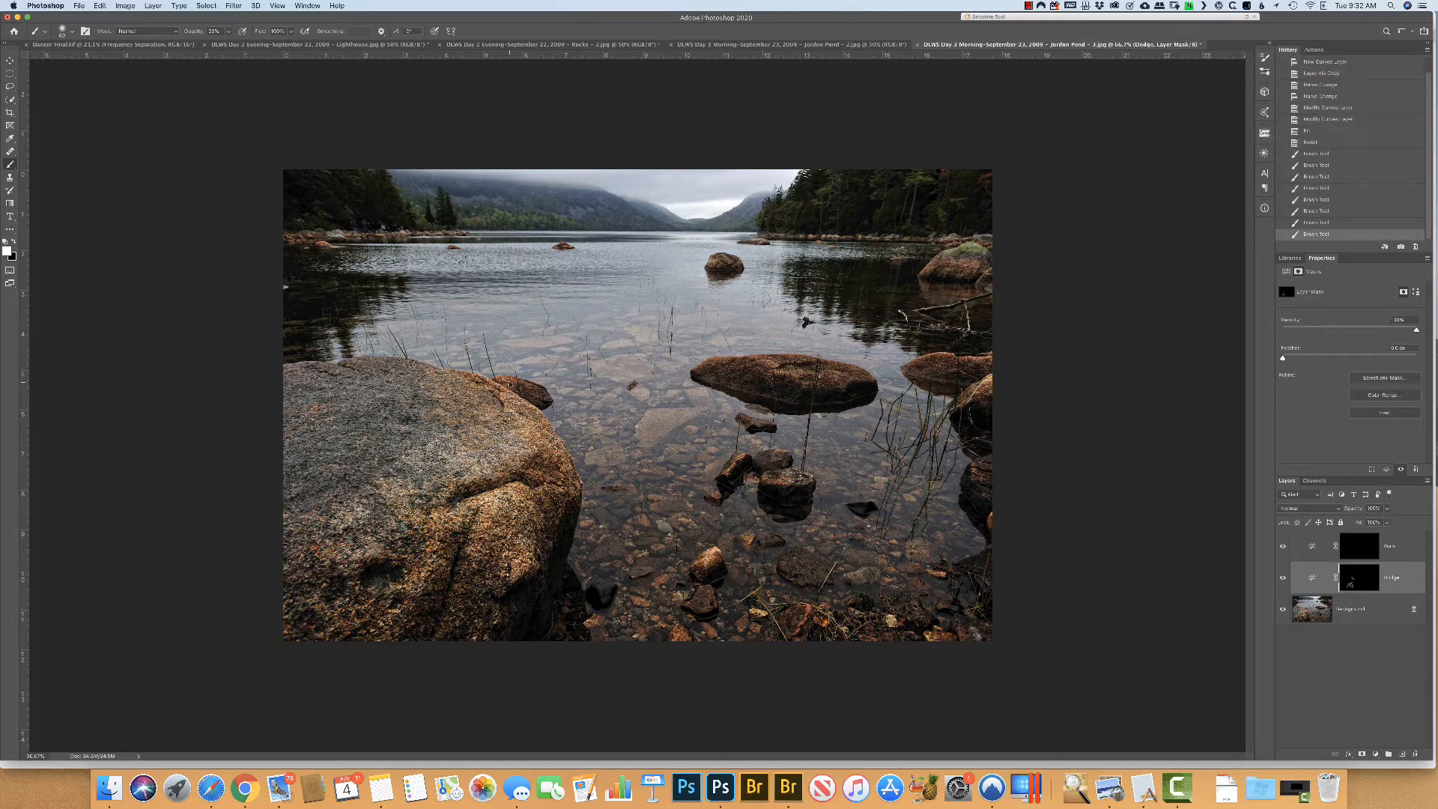
left_click(520, 387)
Paint white on the Dodge mask along the upper surface of the long flat rock in the middle of the water
left_click(779, 361)
left_click(783, 363)
left_click(788, 365)
left_click(792, 368)
left_click(796, 370)
left_click(800, 372)
left_click(803, 373)
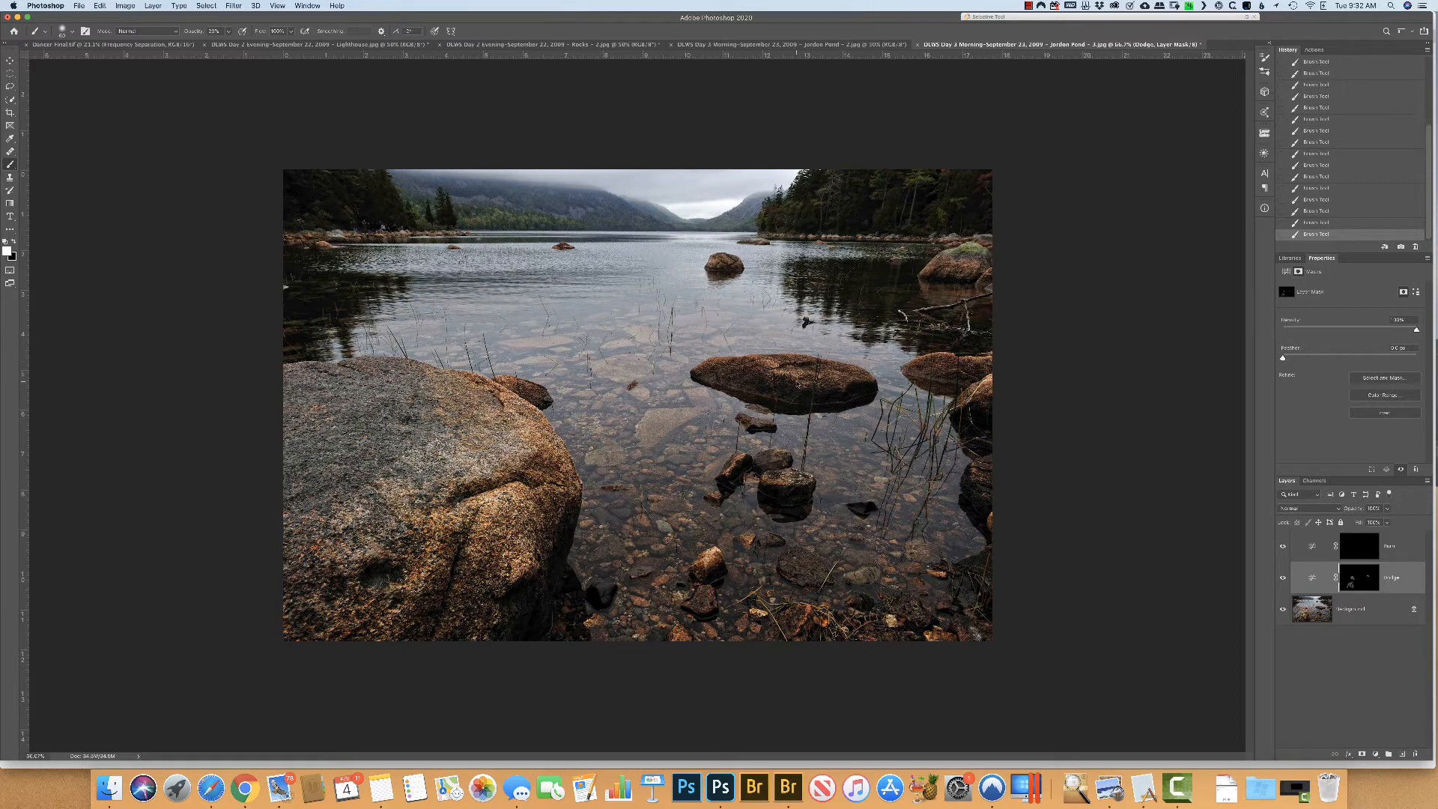
left_click(806, 374)
Dodge the rocks, branches and trees along the pond's right shore using a smaller white brush on the Dodge mask
key("super+equal")
key("super+equal")
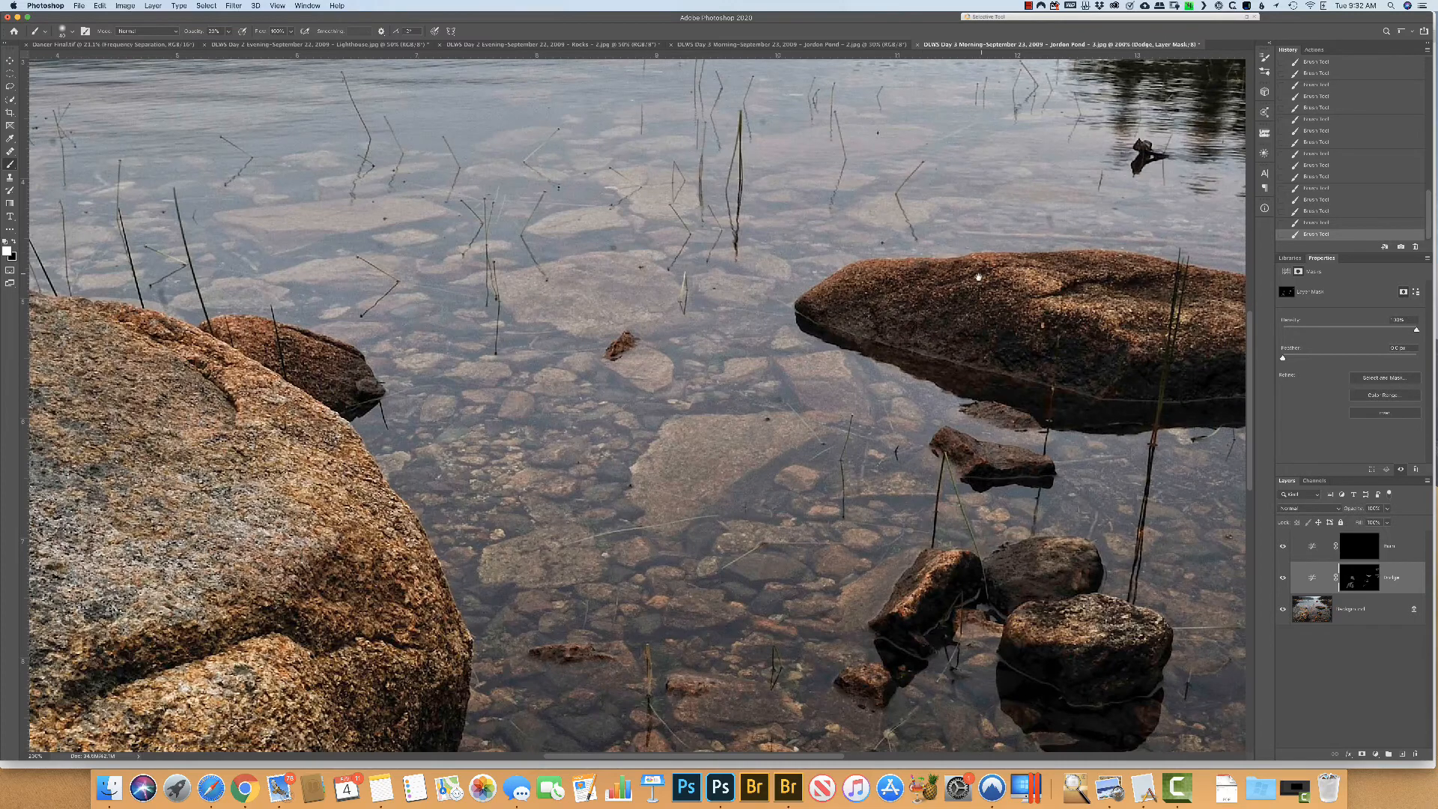
left_click_drag(1079, 211, 473, 485)
left_click_drag(756, 300, 612, 468)
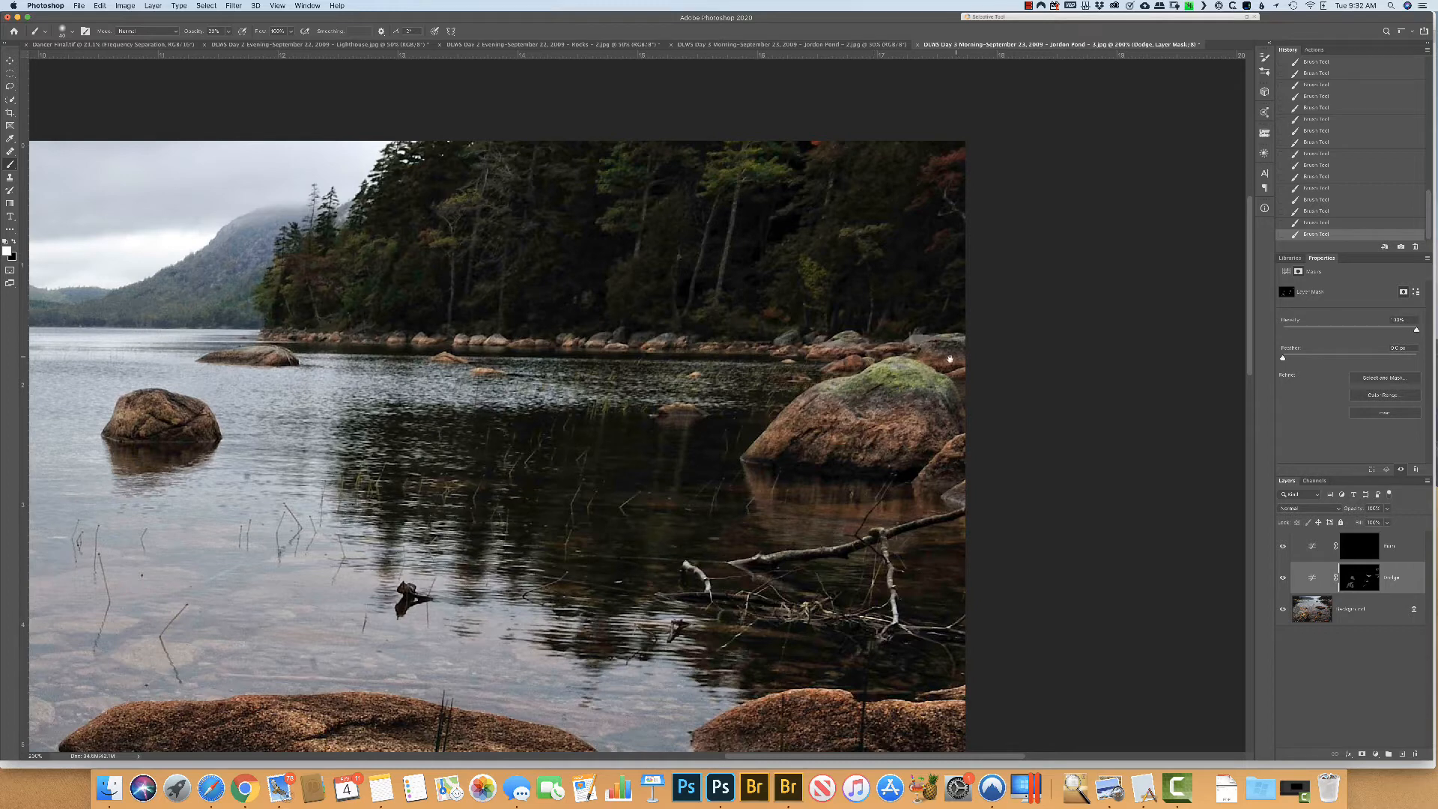
key("bracketleft")
Dodge the distant hillside trees and the left shoreline rocks by painting white on the Dodge mask, and fit the whole photo in view
left_click_drag(299, 290, 871, 332)
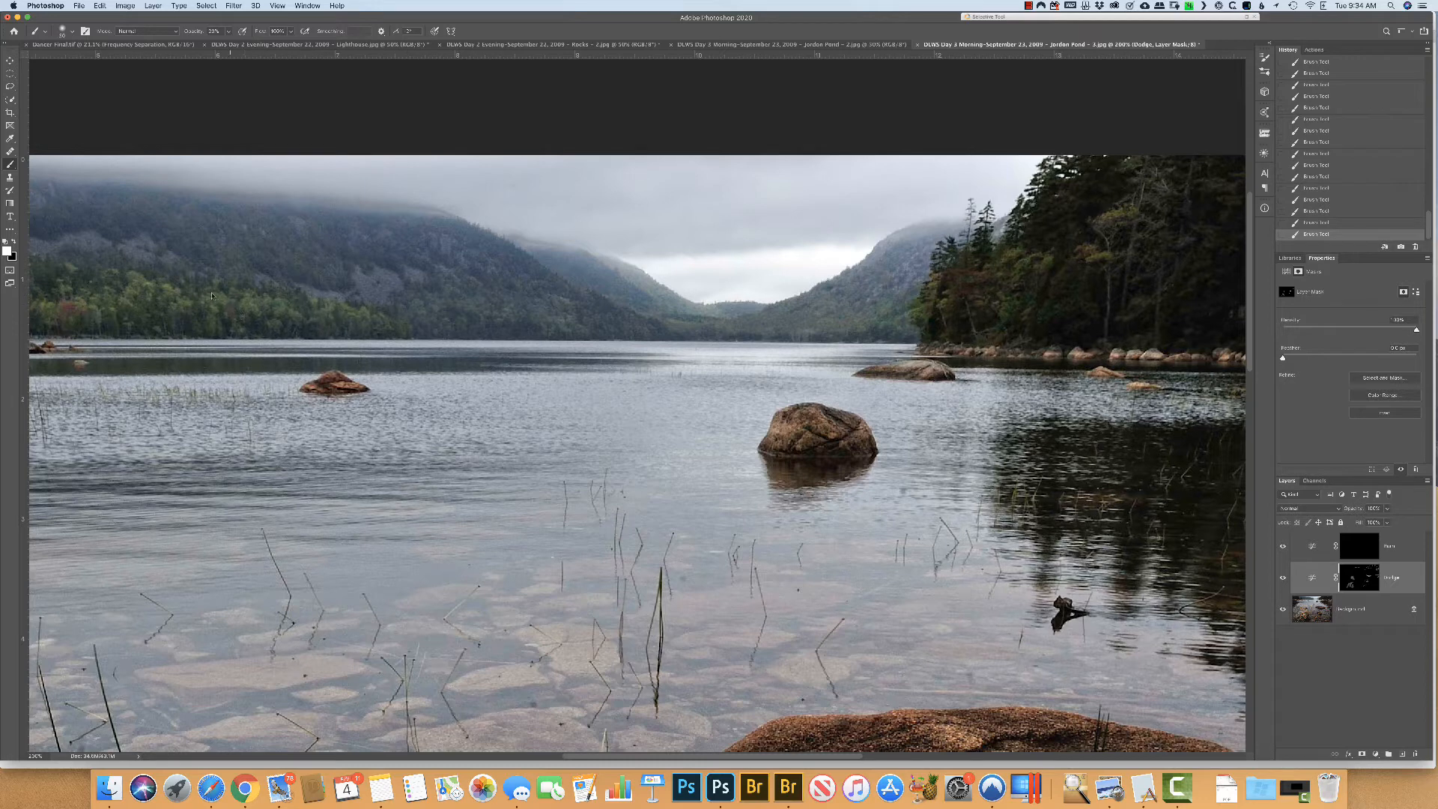
left_click_drag(253, 281, 817, 329)
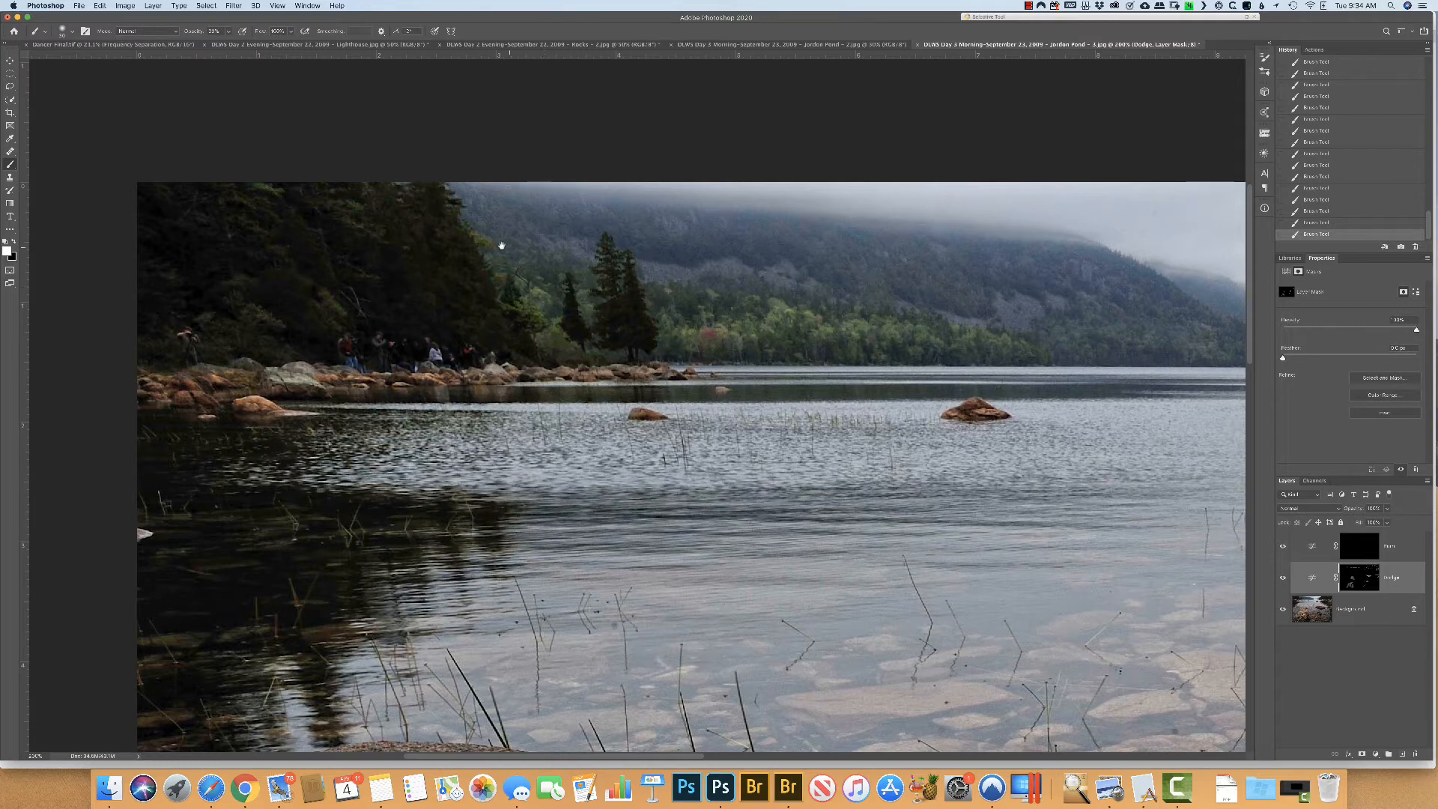
left_click_drag(367, 290, 766, 335)
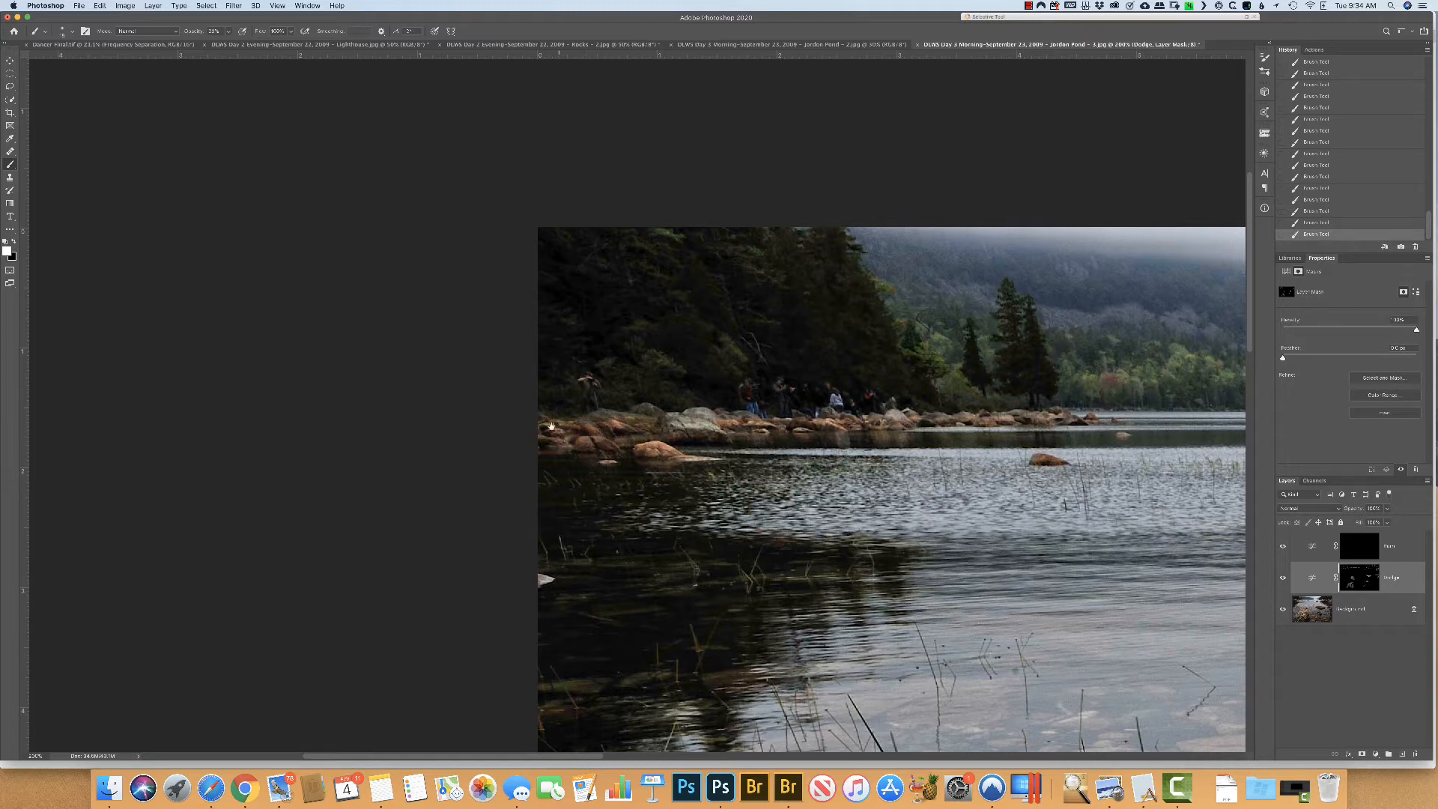
scroll(746, 460, "down", 3)
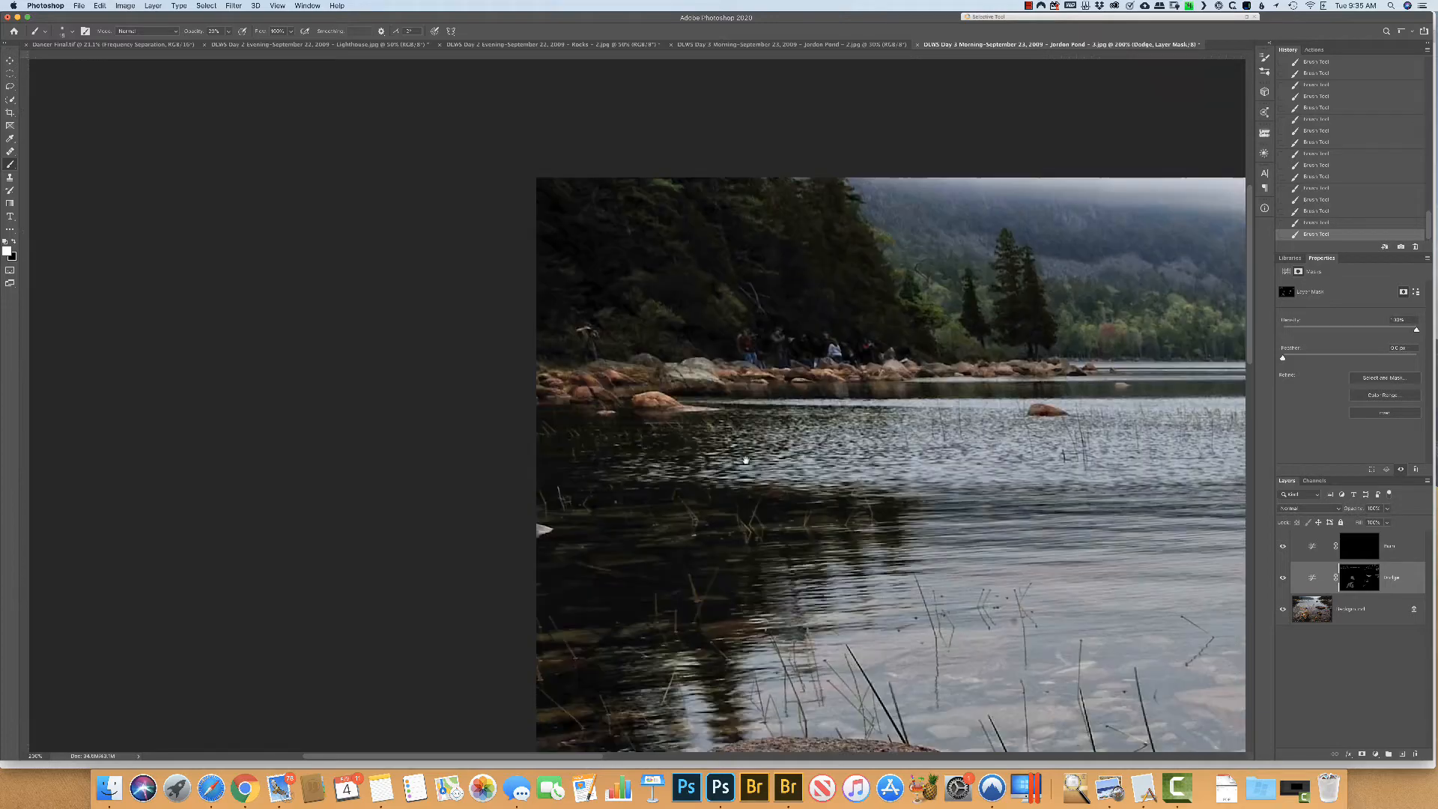
scroll(745, 460, "down", 10)
scroll(774, 206, "right", 10)
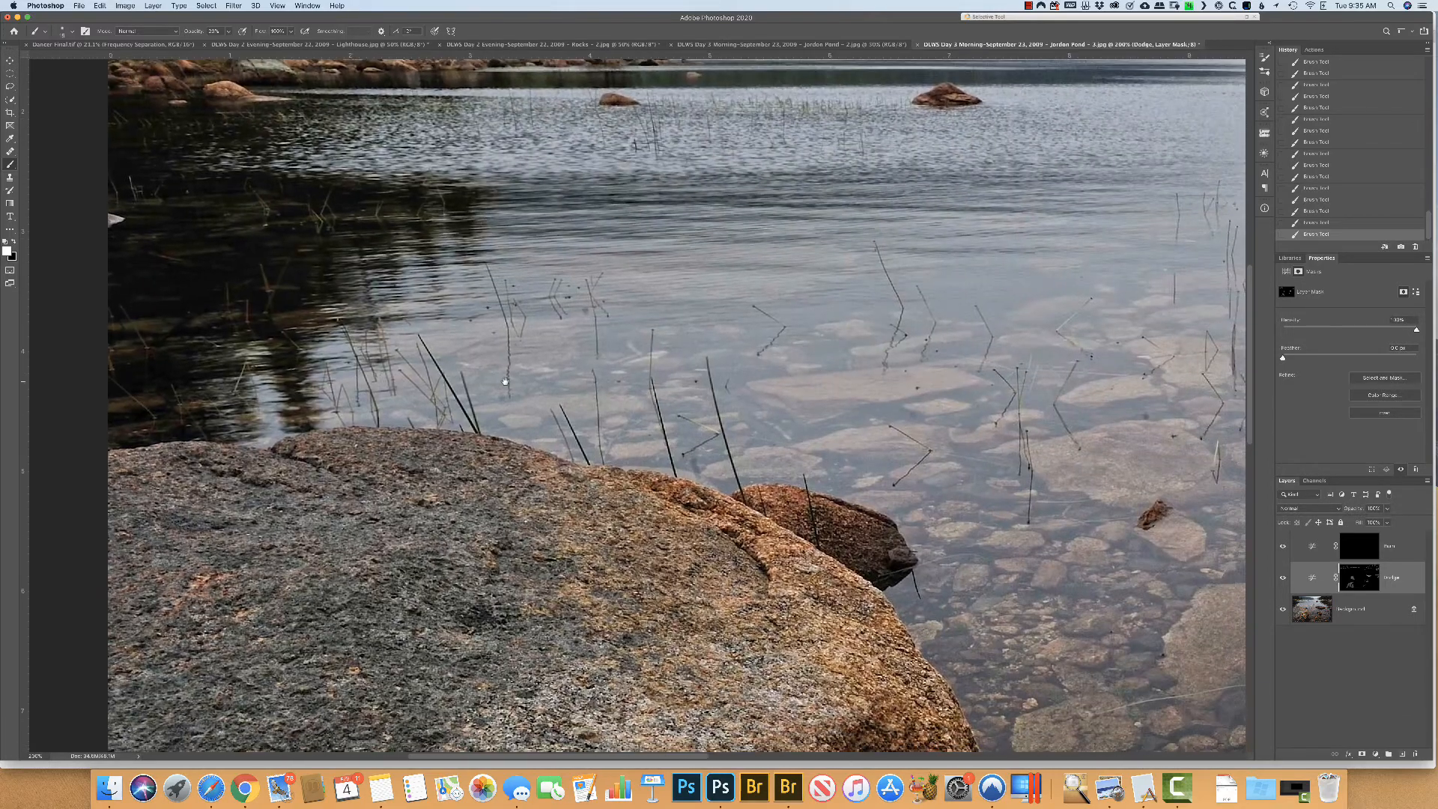
key("super+0")
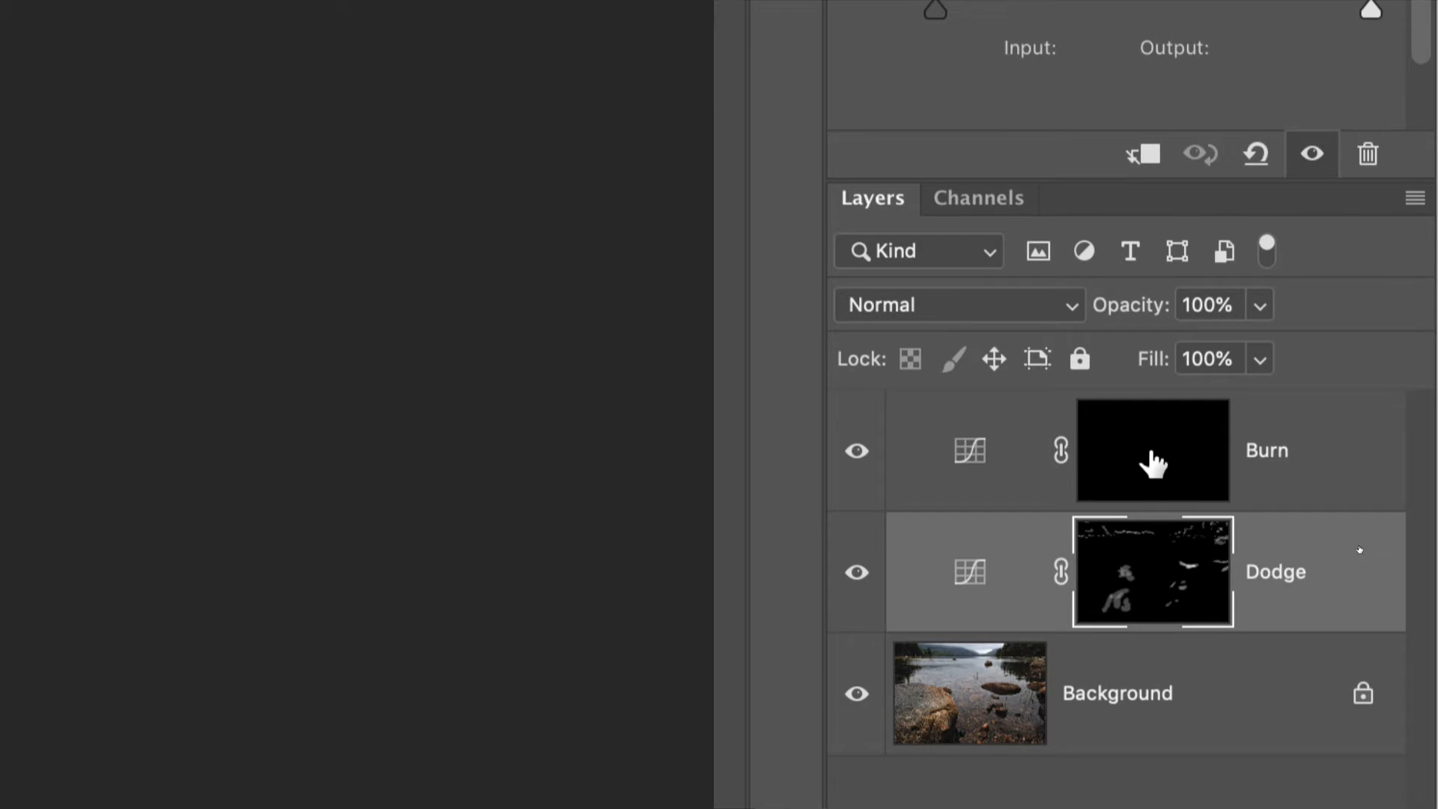
Select the Burn layer mask and paint white over the shadowed cracks and lower face of the large foreground boulder
left_click_drag(1141, 463, 1140, 464)
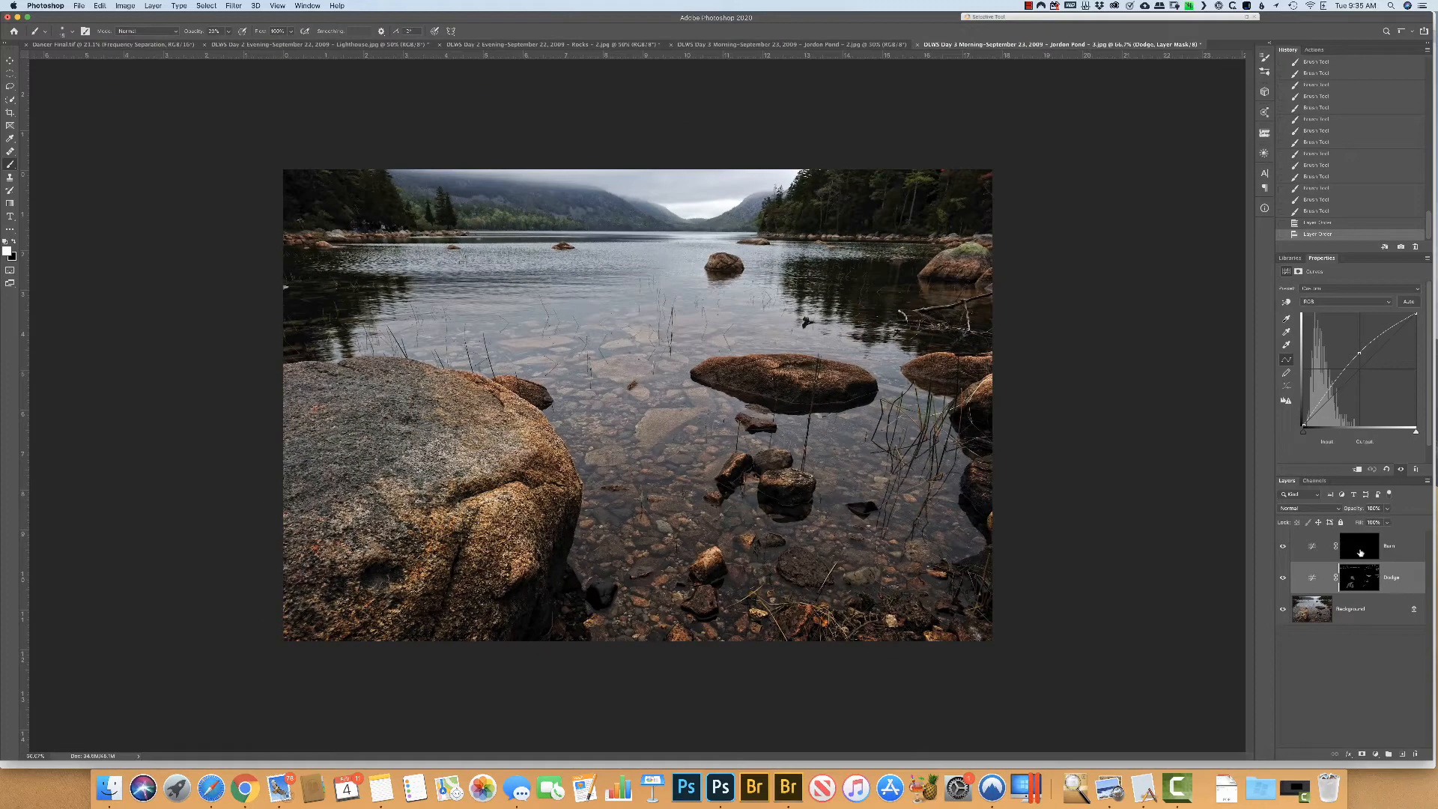
left_click(1360, 551)
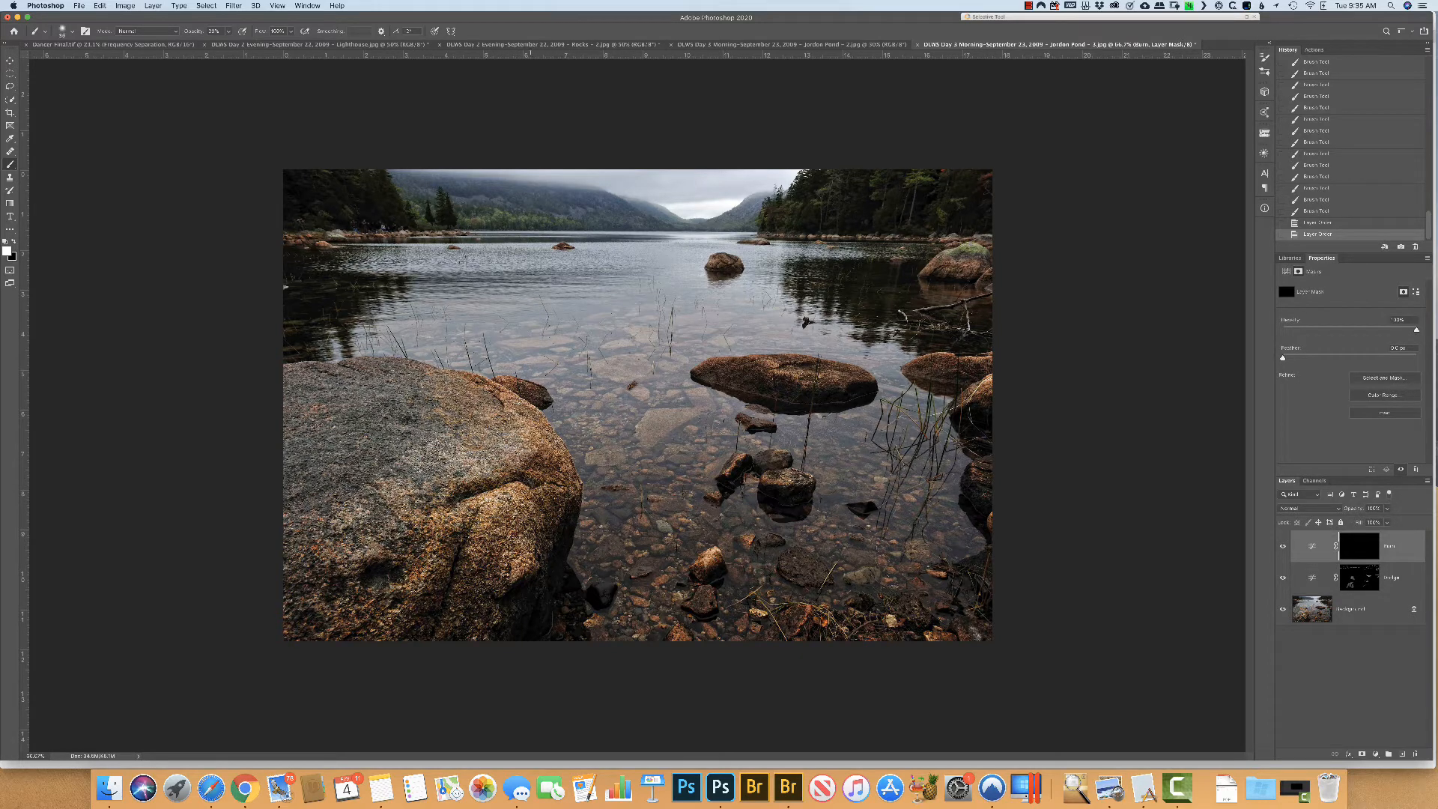
mouse_move(459, 495)
left_mouse_down()
mouse_move(524, 480)
mouse_move(459, 546)
left_mouse_up()
left_click_drag(366, 572, 404, 557)
left_click_drag(338, 589, 352, 588)
Burn the large boulder's upper edge toward the small rock behind it and the left shoreline with white on the Burn mask
left_click_drag(486, 411, 487, 410)
left_click_drag(487, 410, 481, 397)
left_click_drag(481, 397, 478, 391)
left_click_drag(477, 391, 474, 386)
left_click_drag(546, 420, 536, 411)
left_click(338, 236)
left_click(338, 236)
Paint white on the Burn mask over the dark areas of the mid-water rocks and the trees and rocks along the right shore
key("super+plus")
key("super+plus")
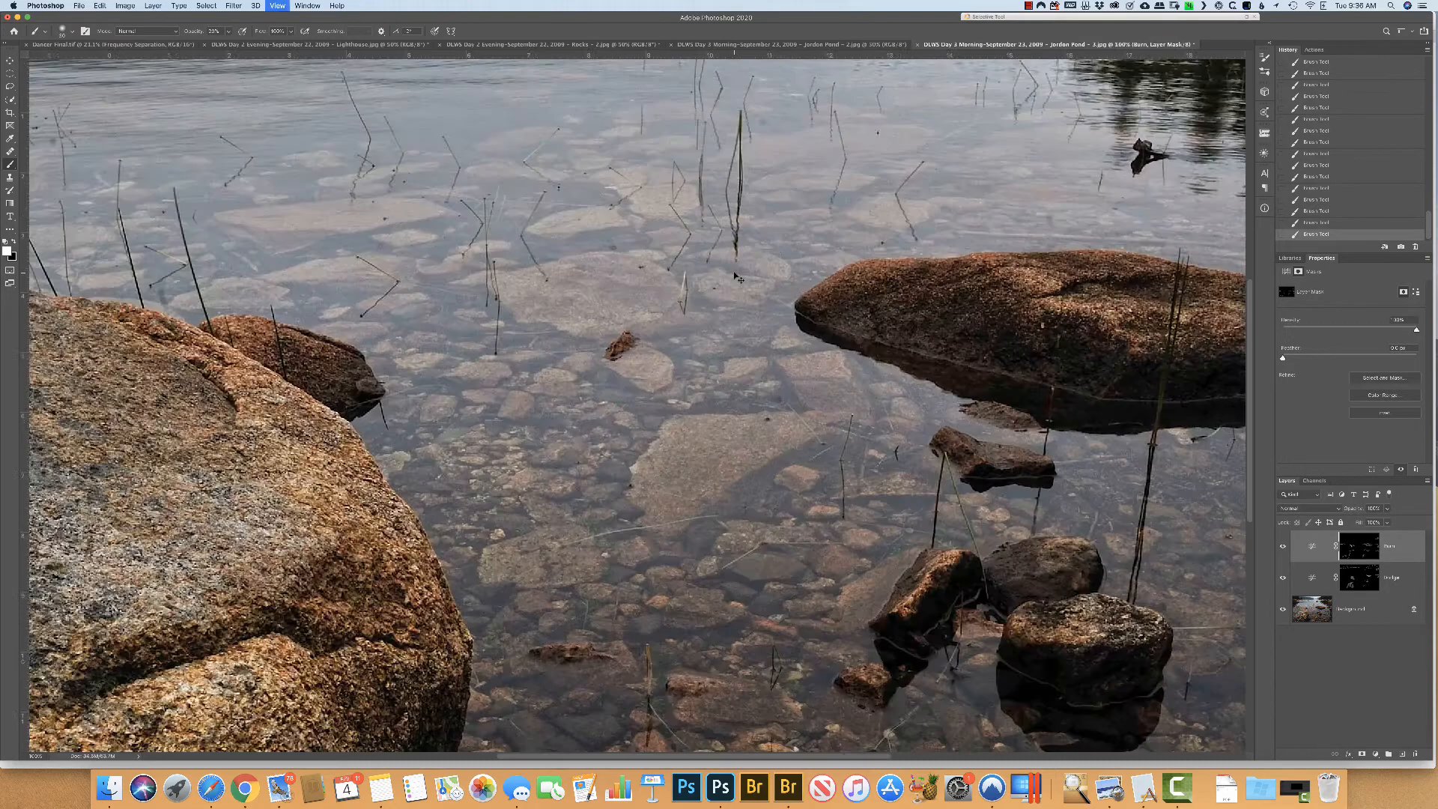
left_click_drag(841, 246, 676, 697)
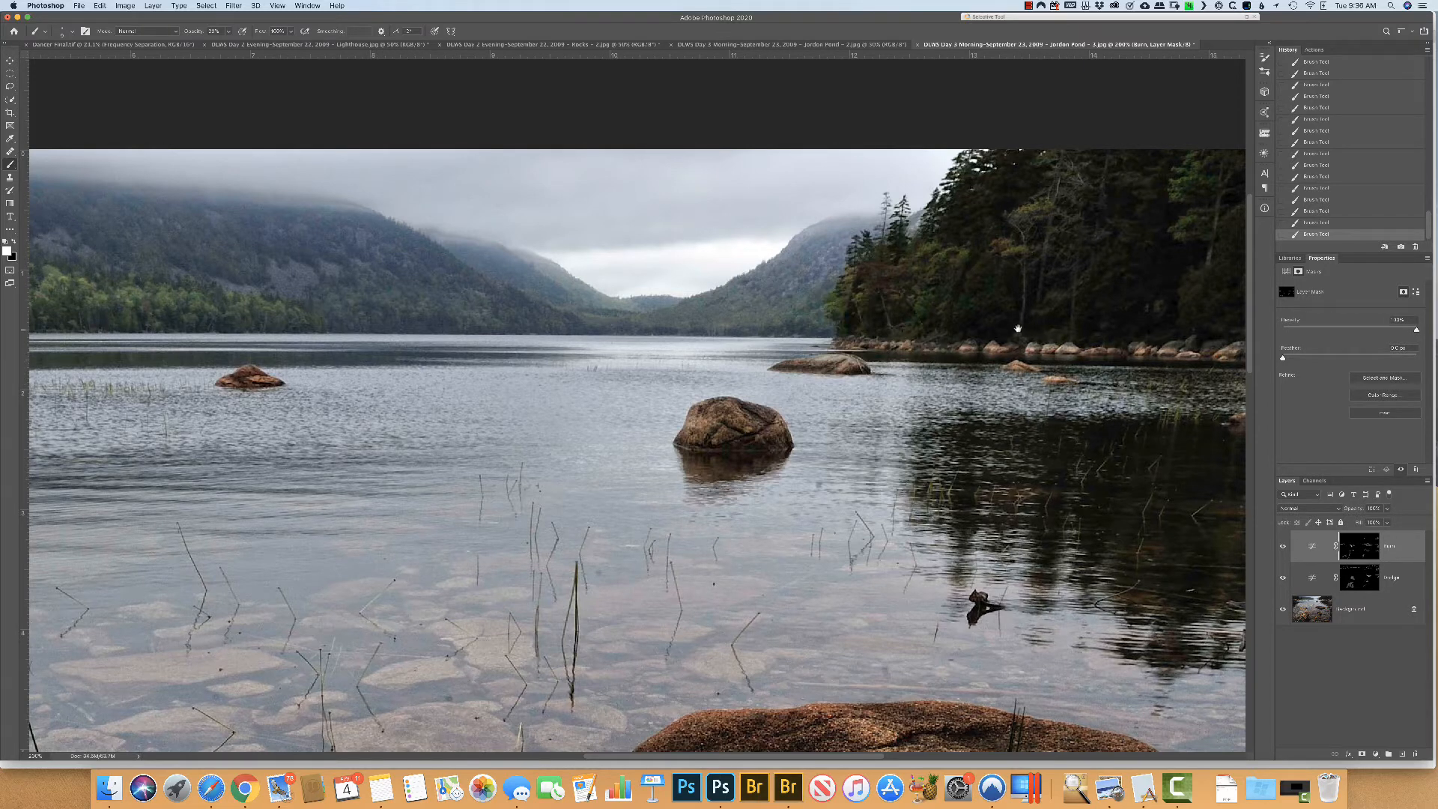
left_click_drag(973, 322, 651, 329)
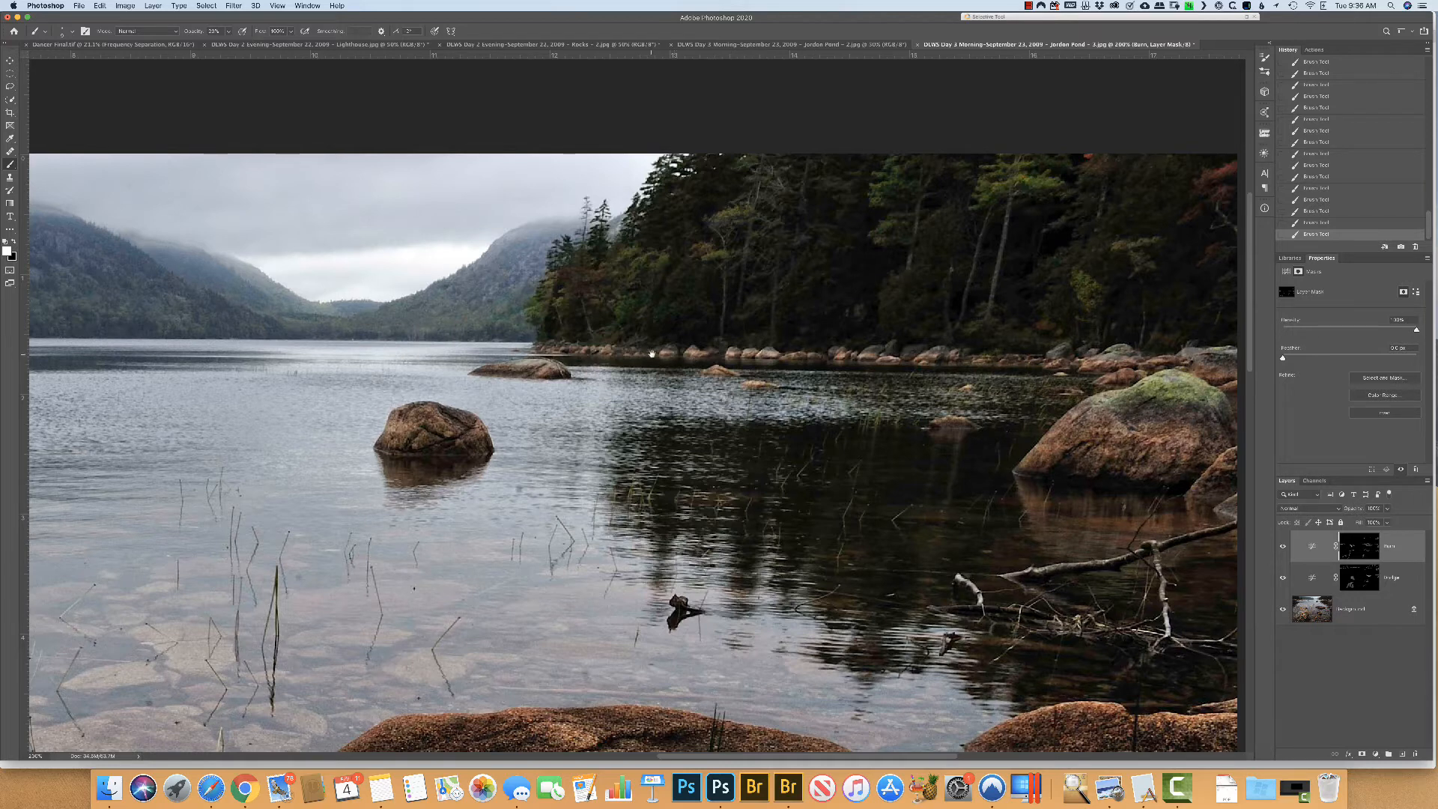
left_click_drag(1122, 238, 963, 295)
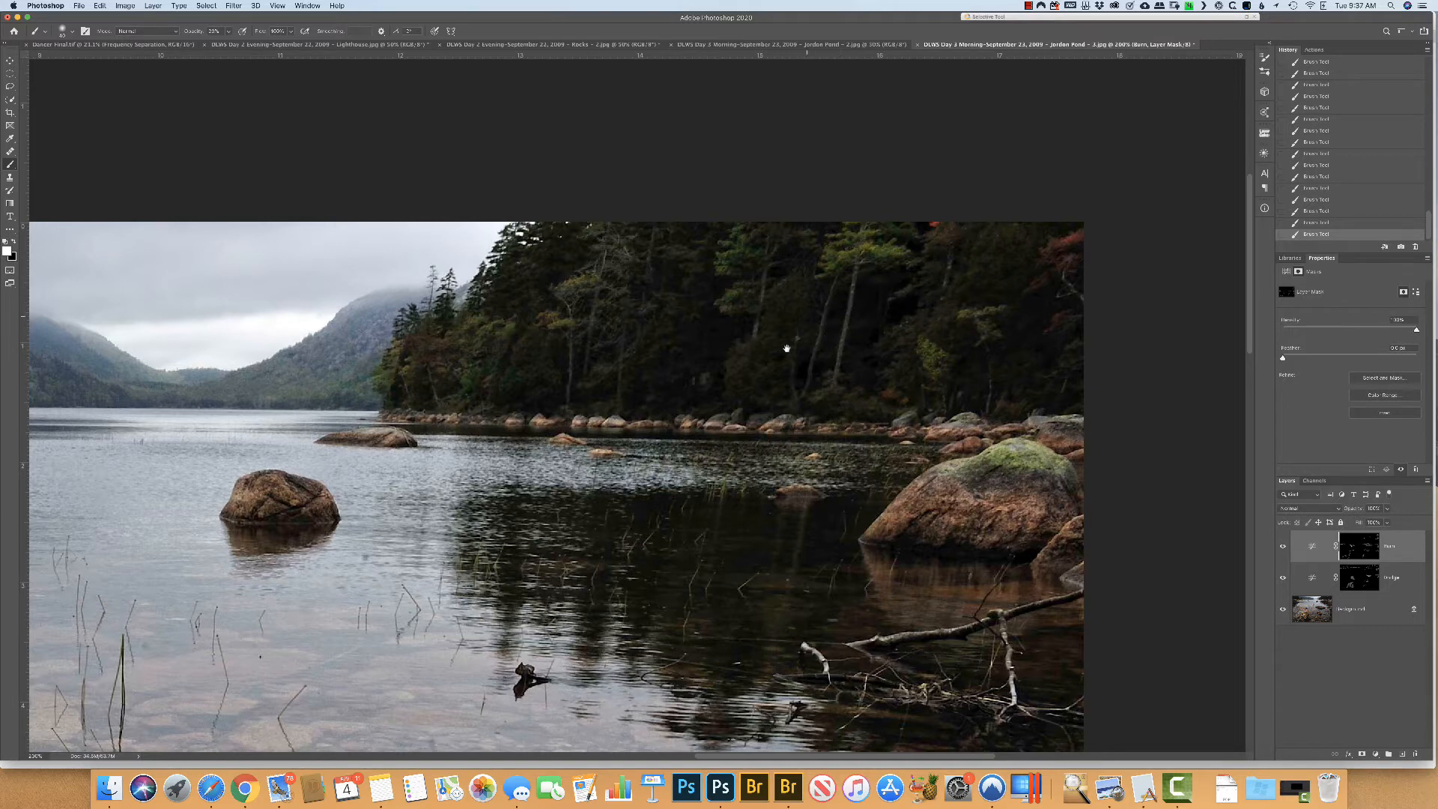
left_click_drag(785, 262, 785, 331)
key("super+r")
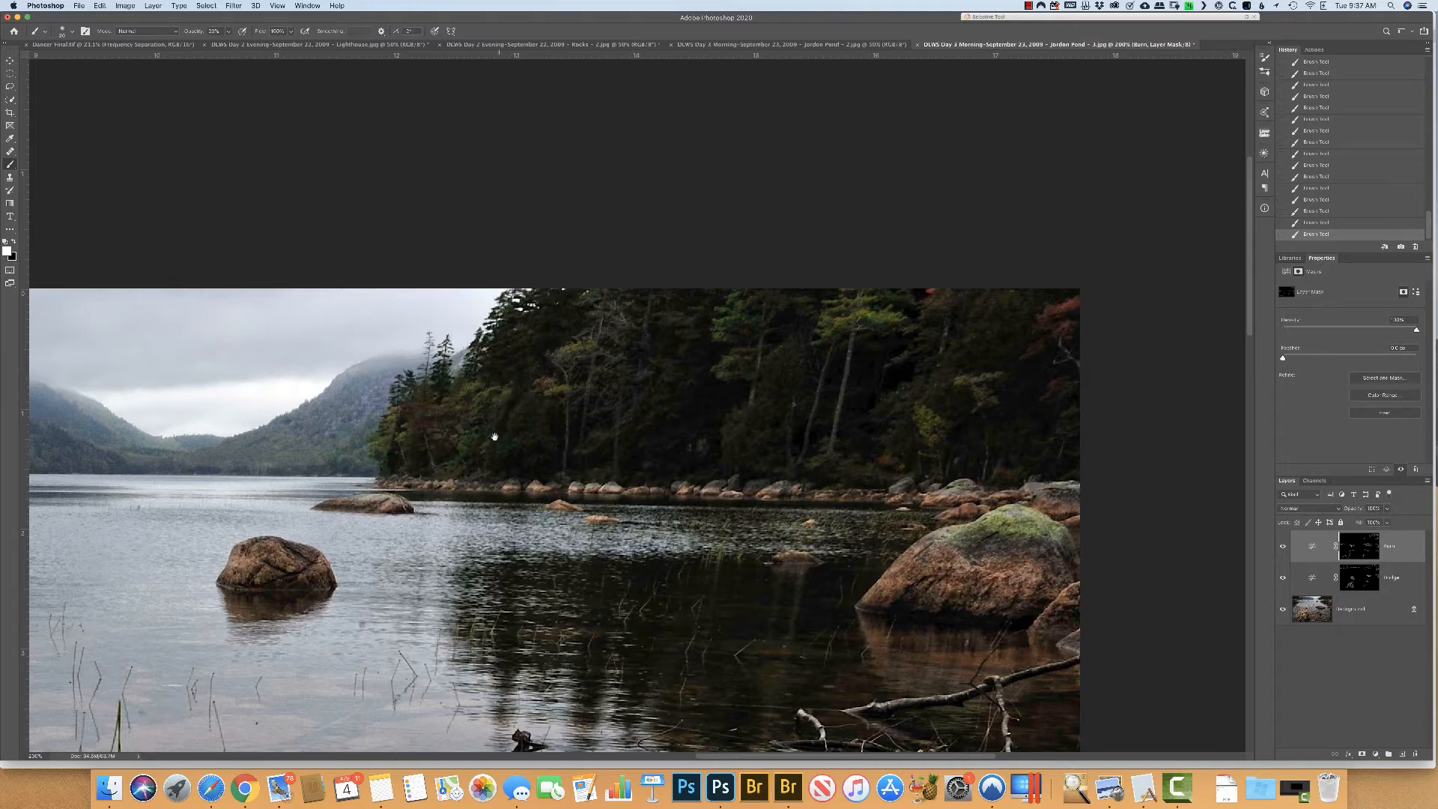
Burn the shadows of the distant hillside and left shoreline on the Burn mask, and fit the whole photo in view
left_click_drag(488, 405, 1137, 377)
key("super+r")
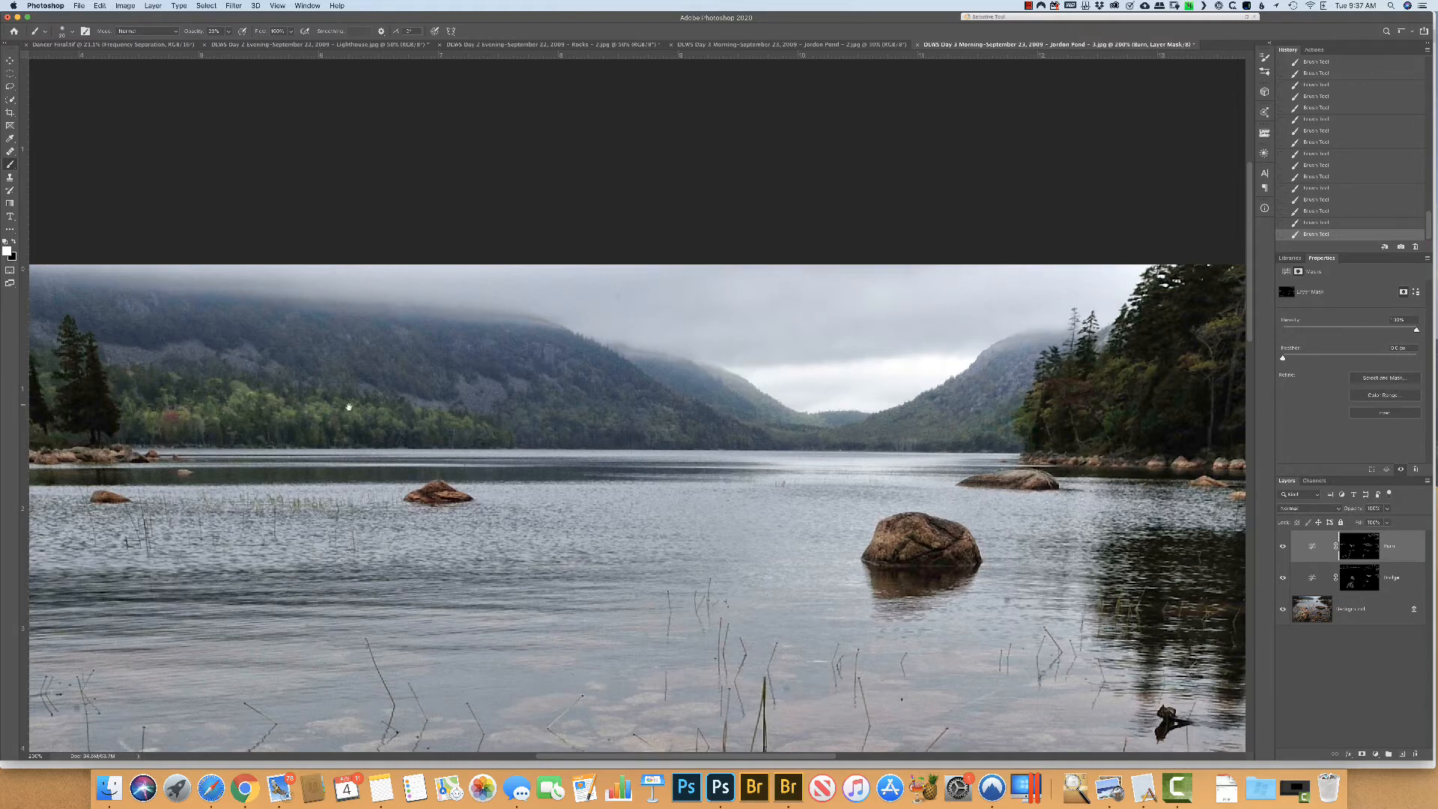
left_click_drag(349, 407, 1086, 453)
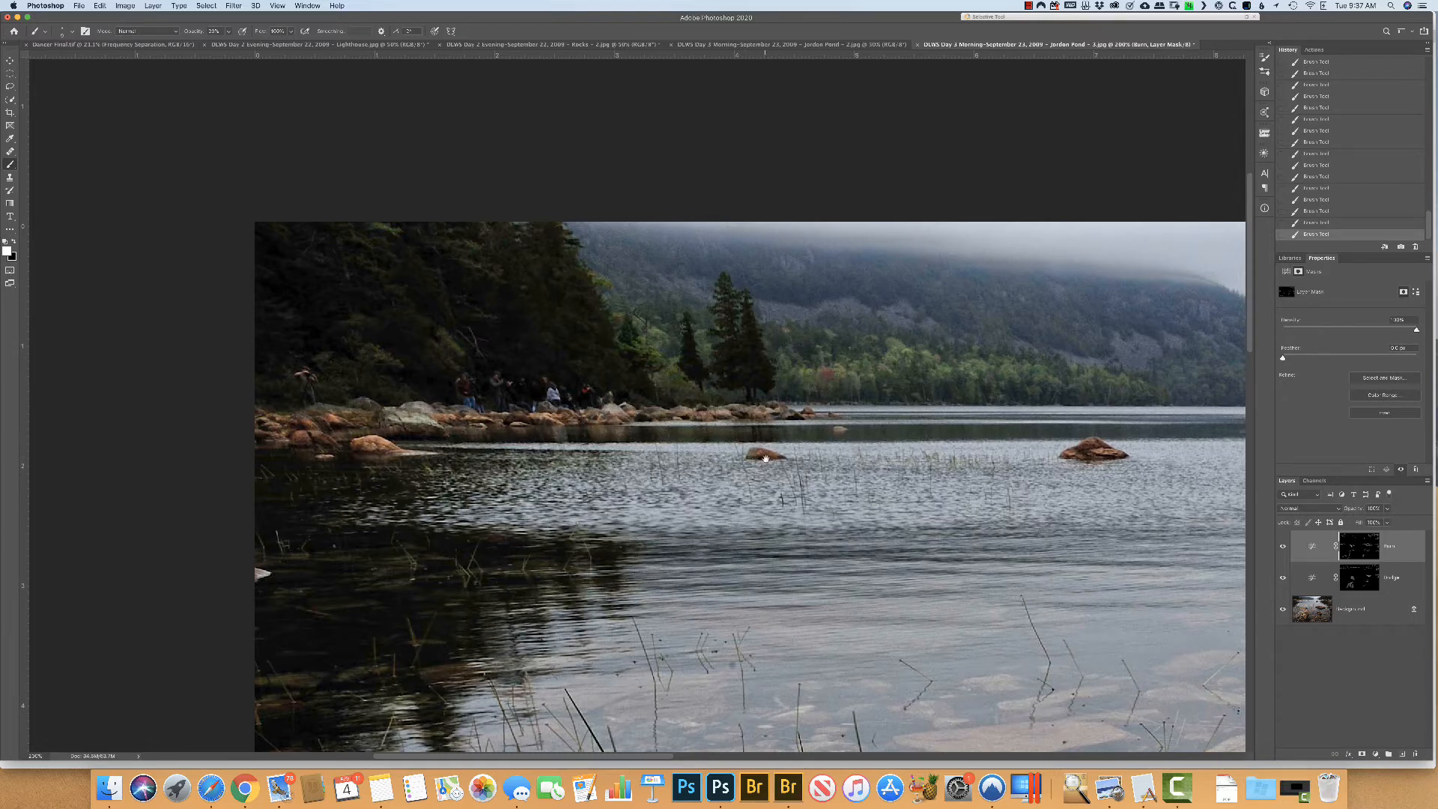
scroll(666, 518, "down", 1)
left_click_drag(665, 519, 356, 330)
key("super+0")
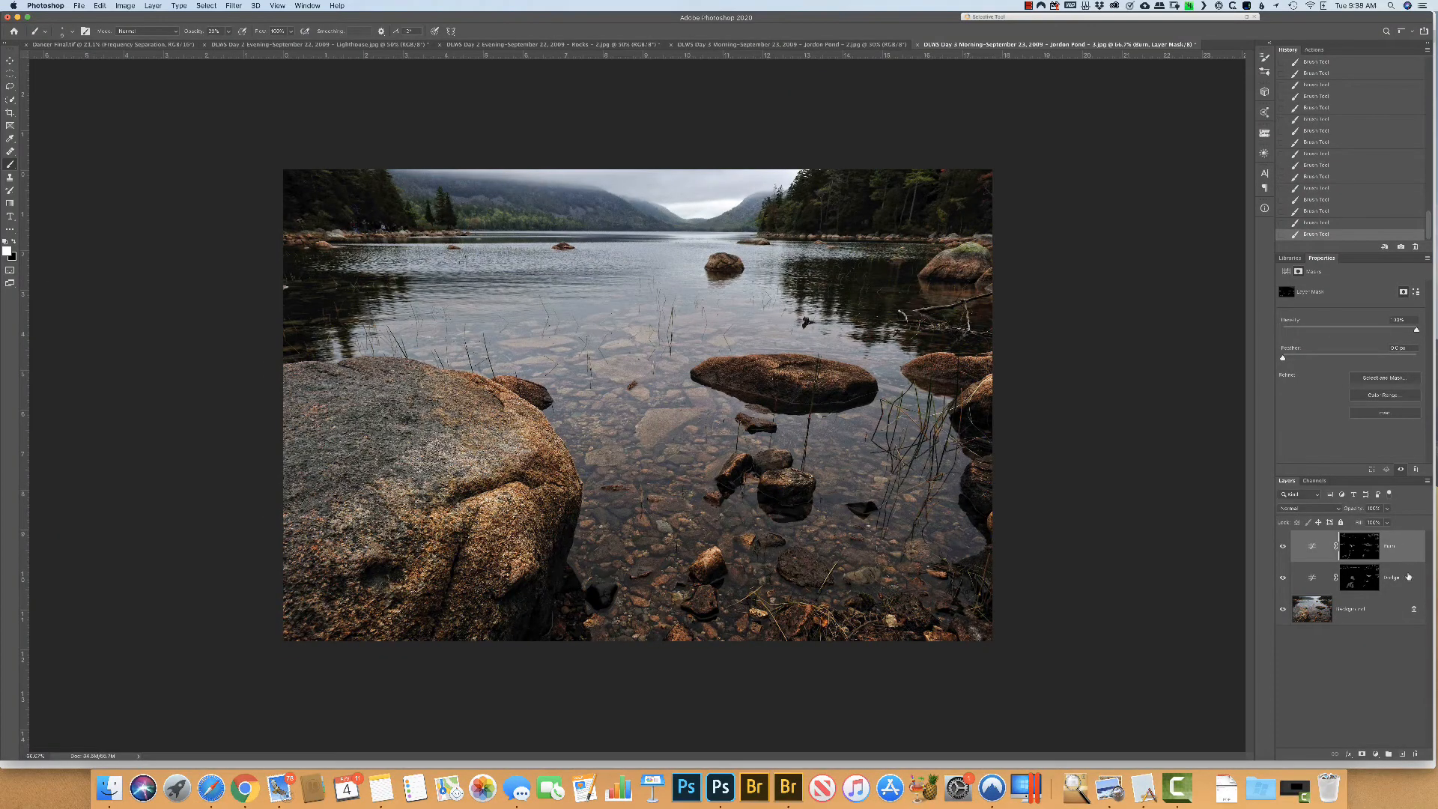
Group the Dodge and Burn layers and toggle the group's visibility repeatedly to compare the photo before and after
left_click(1408, 577, "shift")
key("ctrl+g")
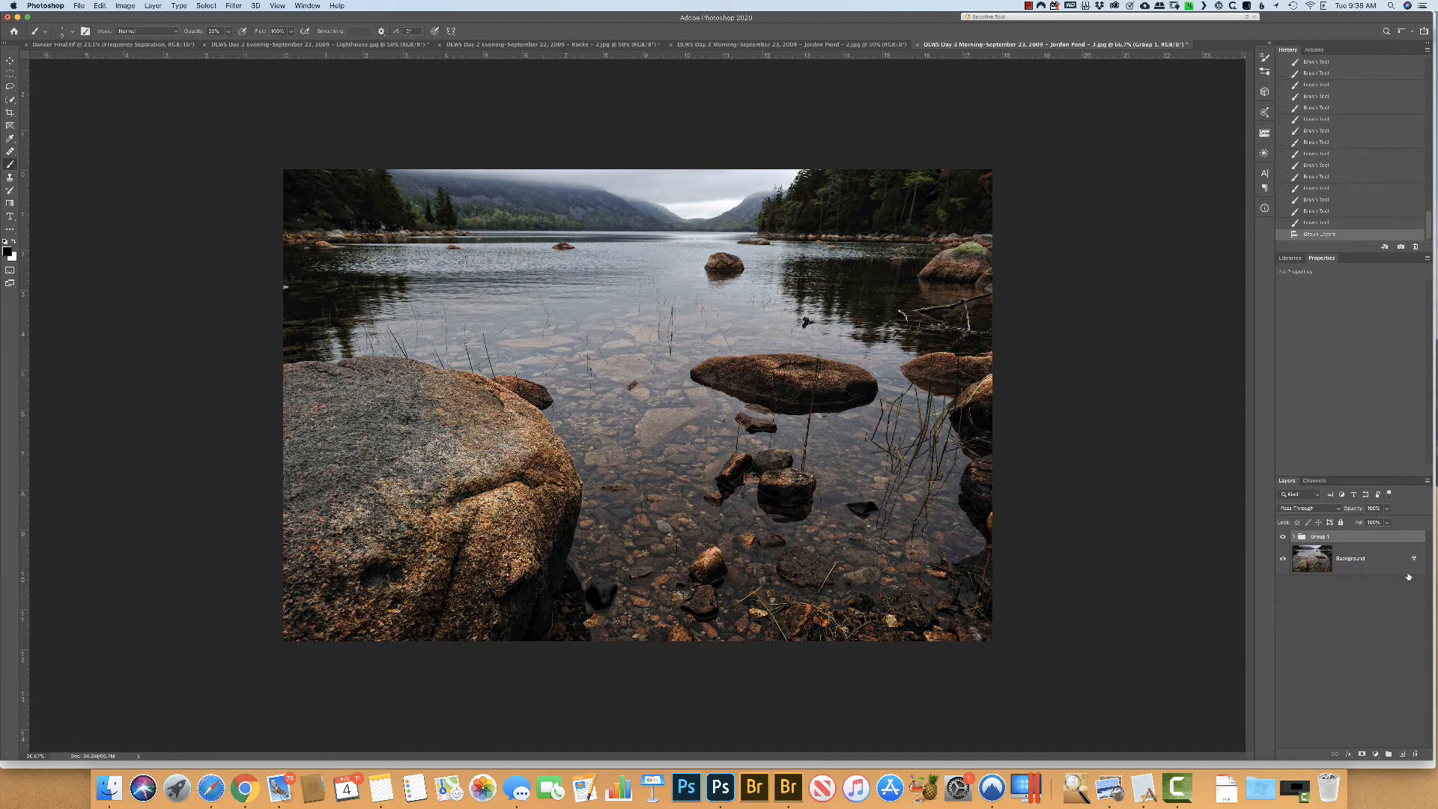
left_click(1283, 537)
left_click(1284, 538)
left_click(1284, 537)
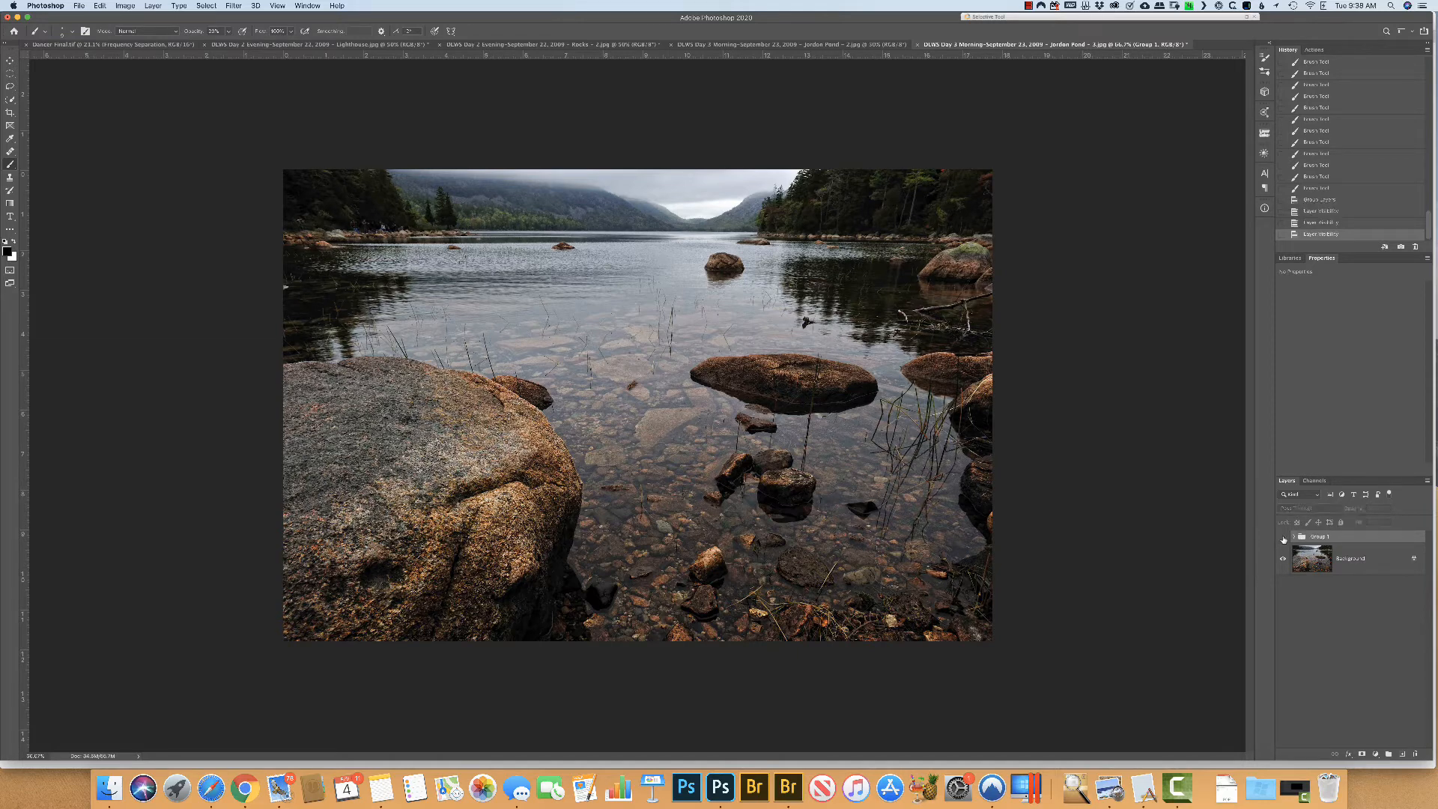
left_click(1284, 538)
left_click(1283, 537)
left_click(1283, 537)
left_click(1284, 537)
left_click(1284, 537)
left_click(1284, 537)
left_click(1284, 537)
left_click(1283, 537)
left_click(1283, 537)
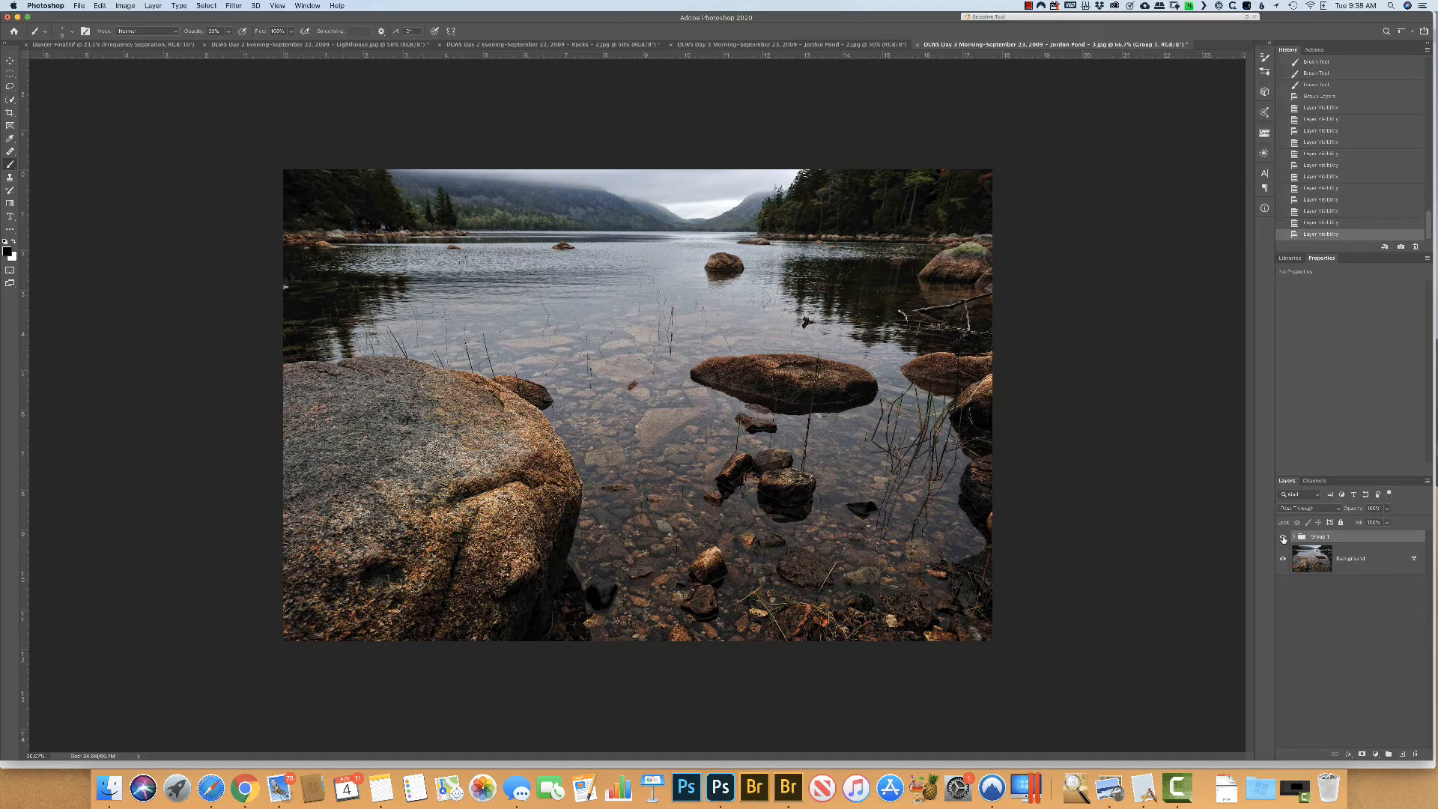
left_click(1283, 537)
left_click(1284, 537)
left_click(1284, 537)
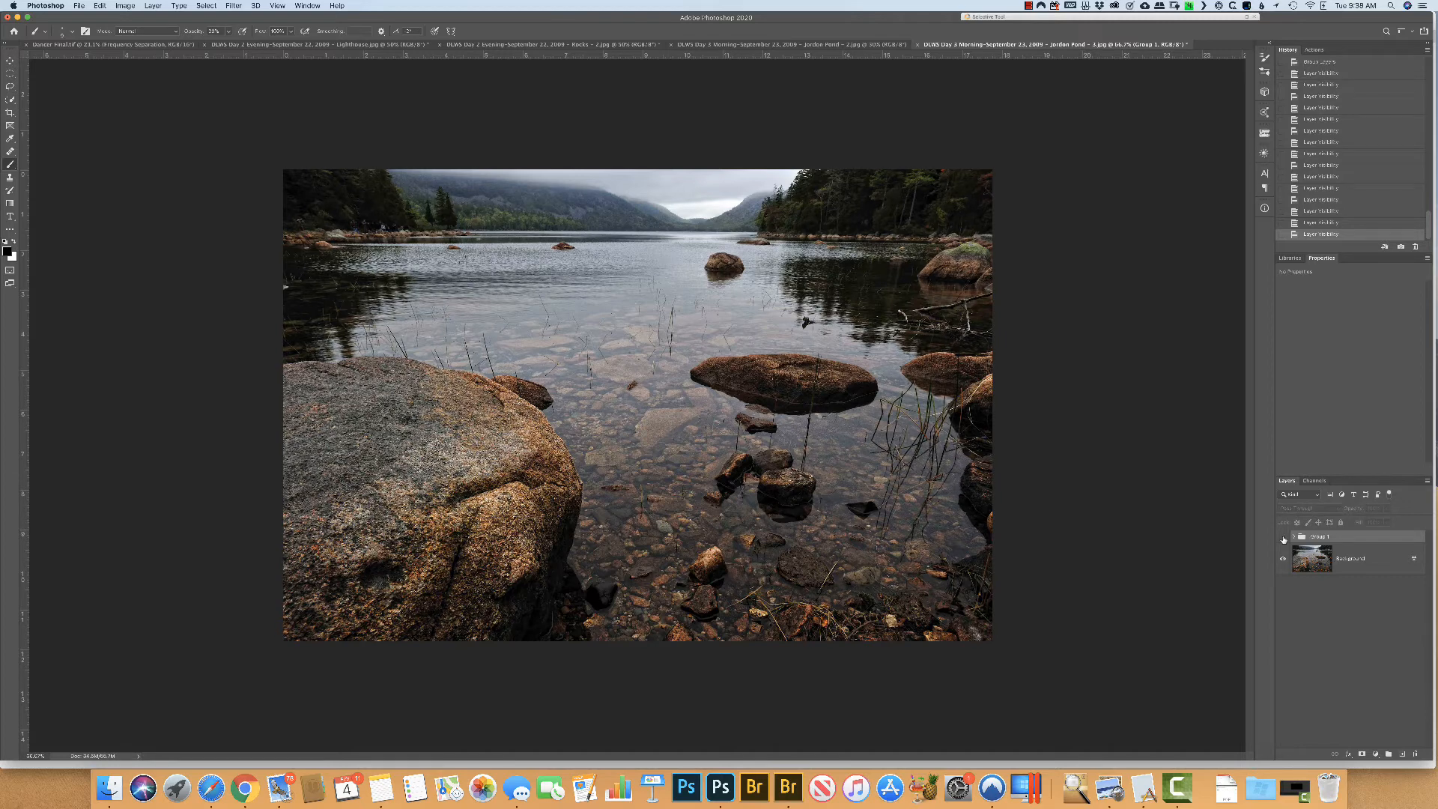
left_click(1283, 537)
left_click(1283, 537)
left_click(1283, 537)
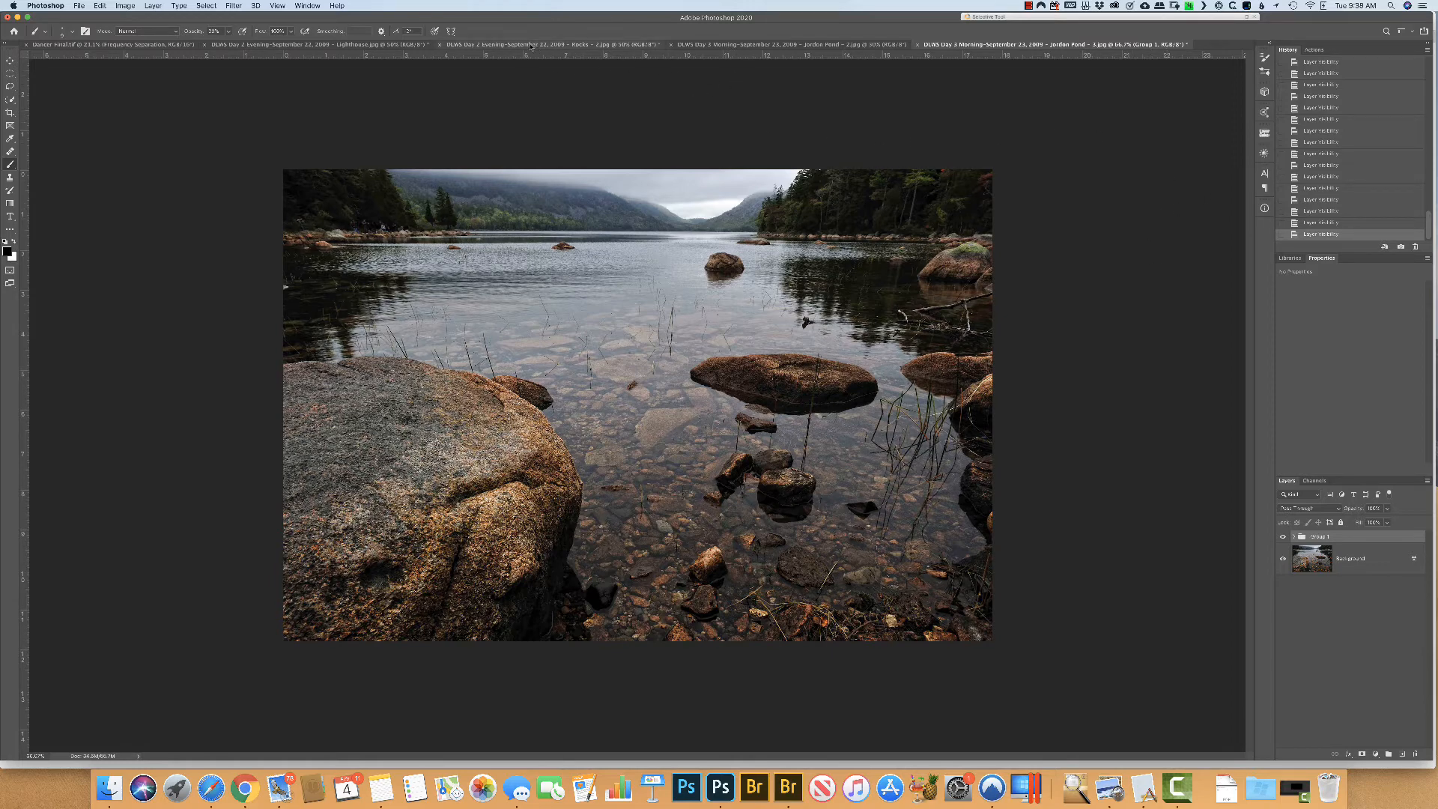
Switch to the Rocks photo document, return it to the Name Change history state and delete the Dodge and Burn layer
left_click(761, 45)
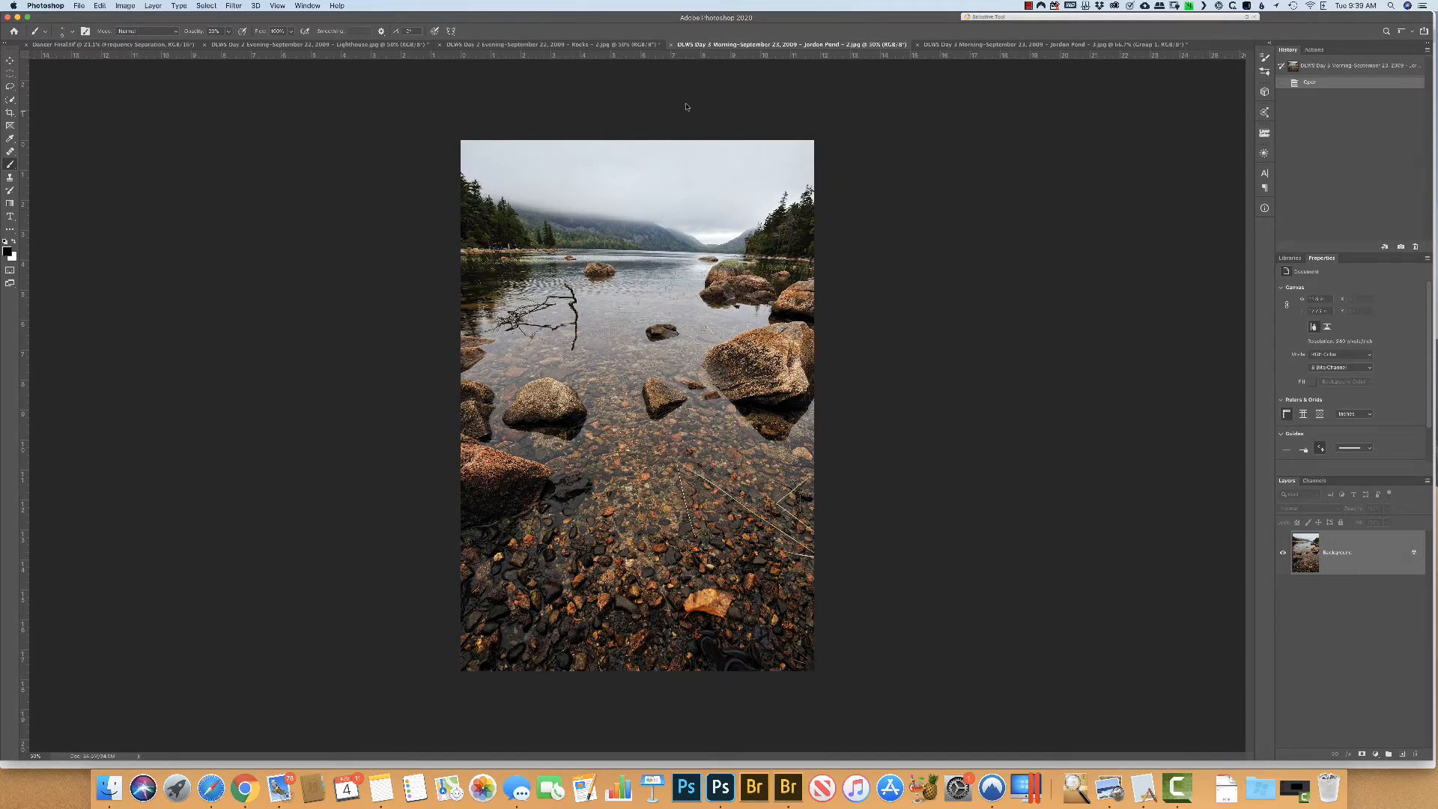
left_click(538, 45)
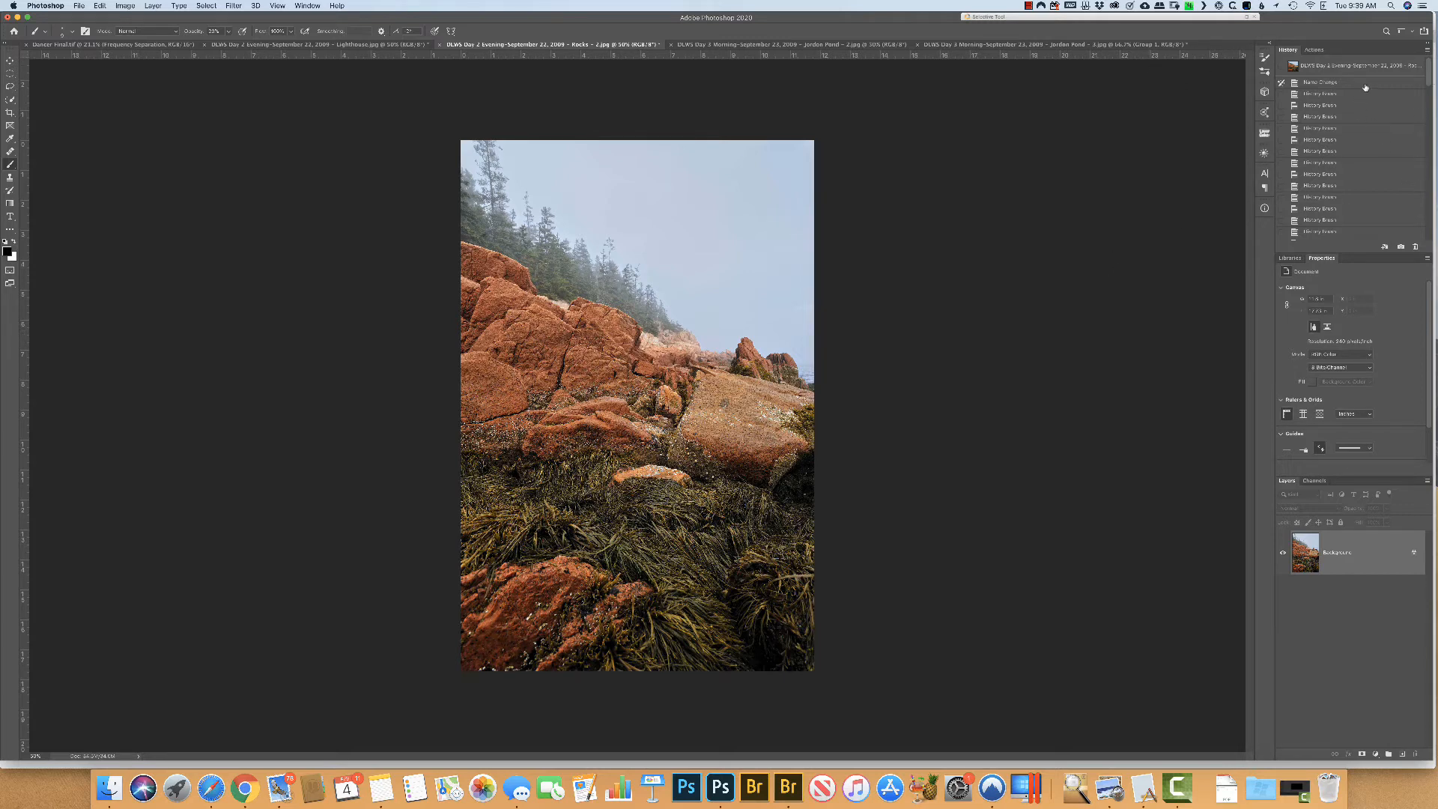
left_click(1346, 68)
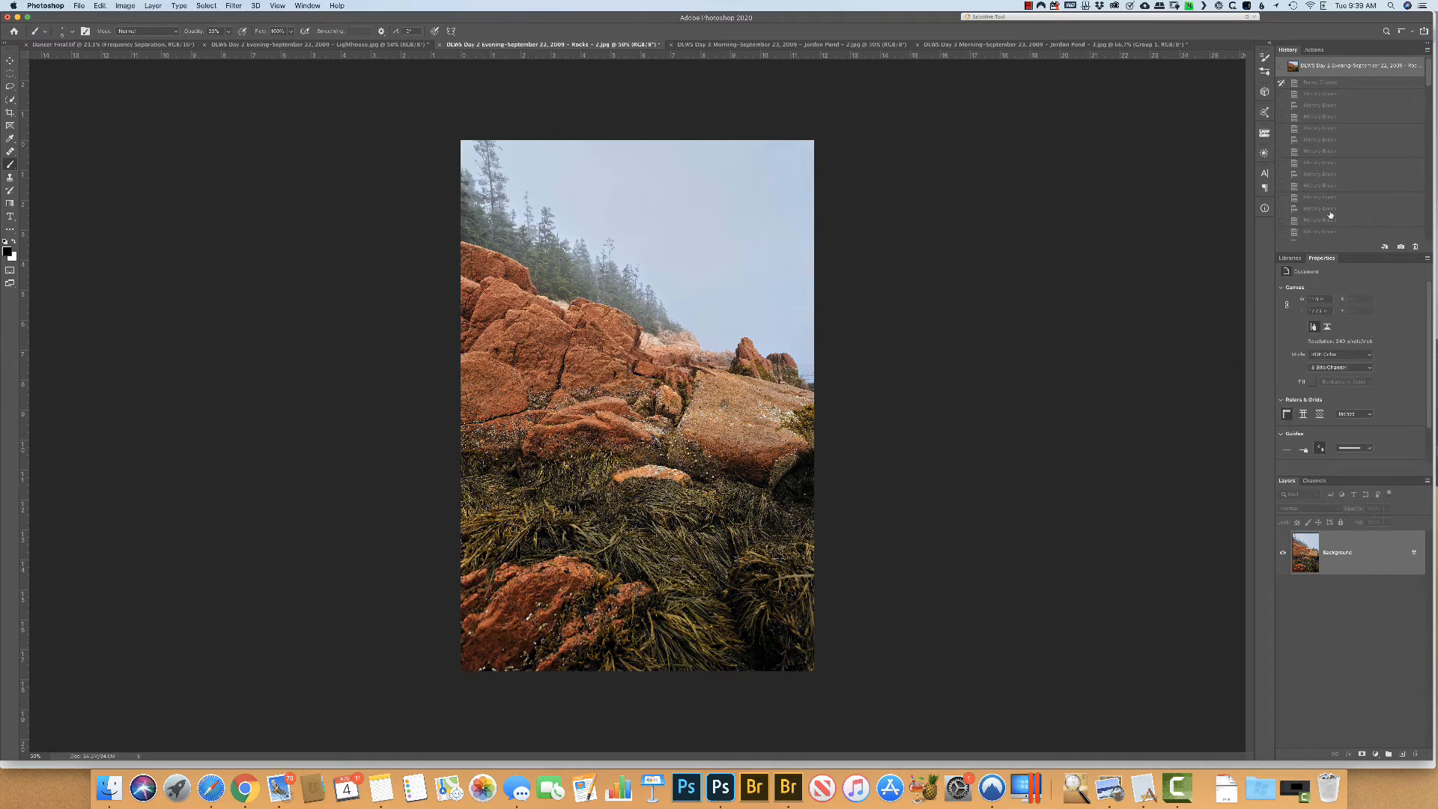
left_click(1347, 83)
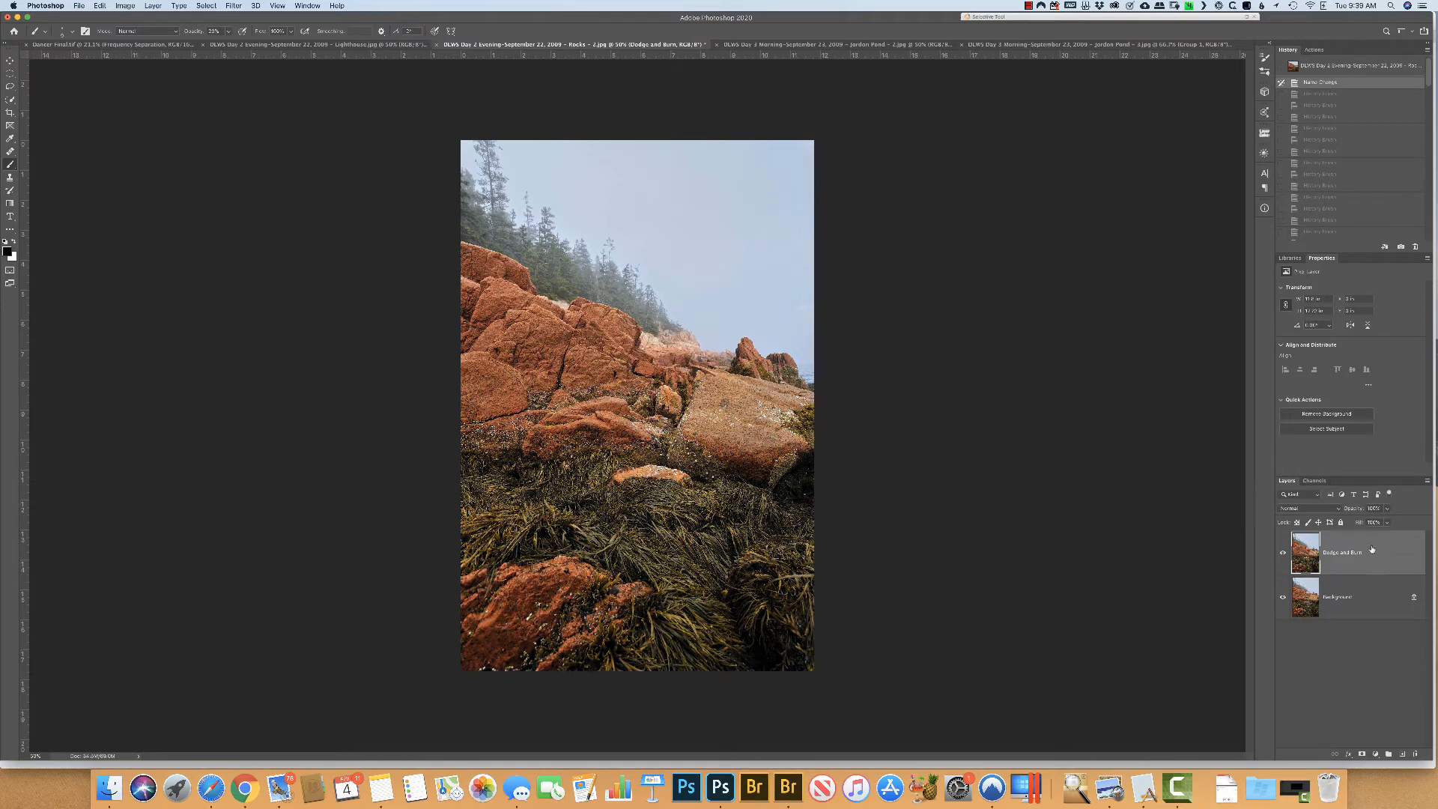
key("BackSpace")
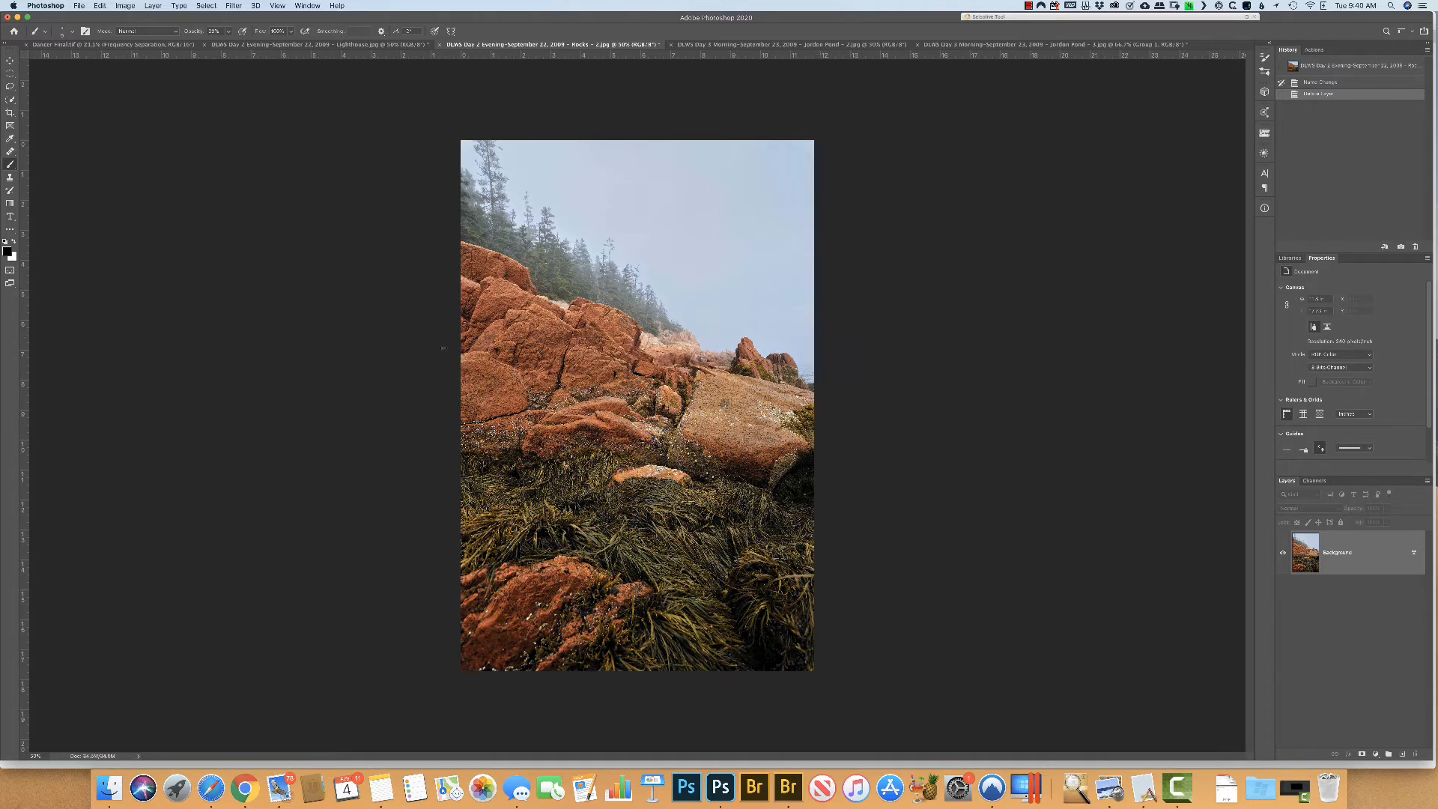
Paint three trial brush strokes on the rocks, seaweed and sky, and go back to the Delete Layer history state
left_click(584, 480)
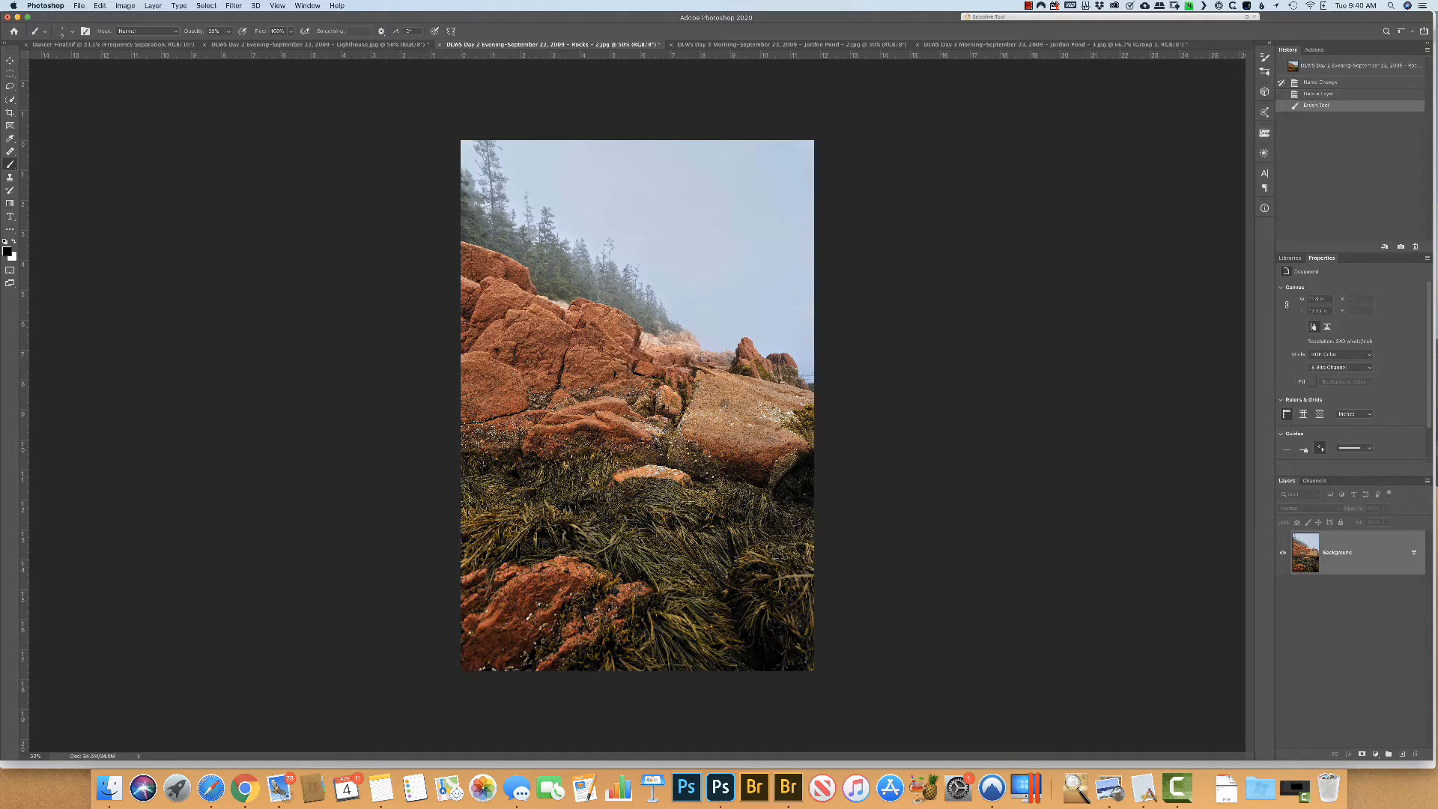
left_click(584, 423)
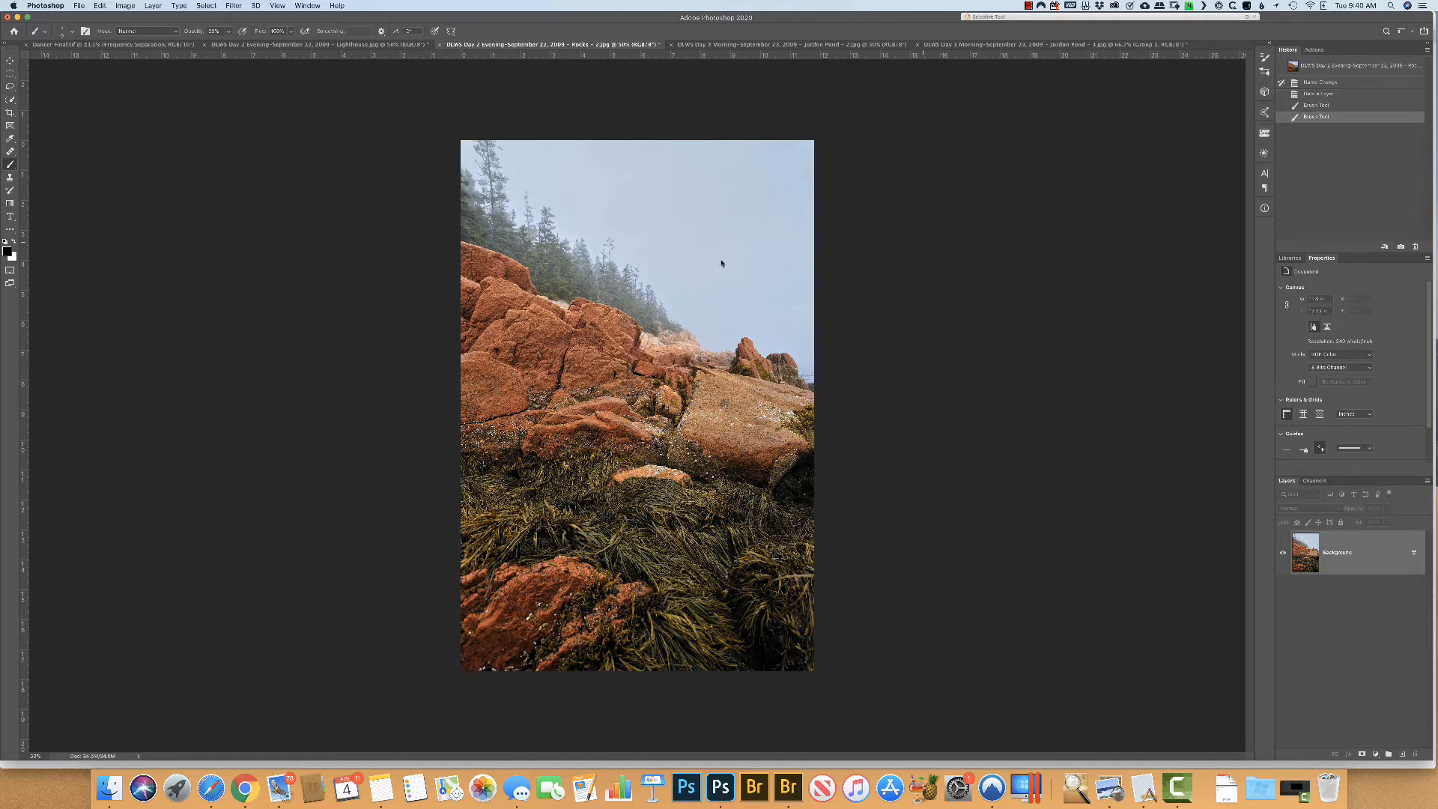
mouse_move(754, 246)
left_mouse_down()
mouse_move(715, 415)
mouse_move(734, 216)
mouse_move(652, 240)
mouse_move(718, 160)
mouse_move(676, 256)
mouse_move(784, 238)
left_mouse_up()
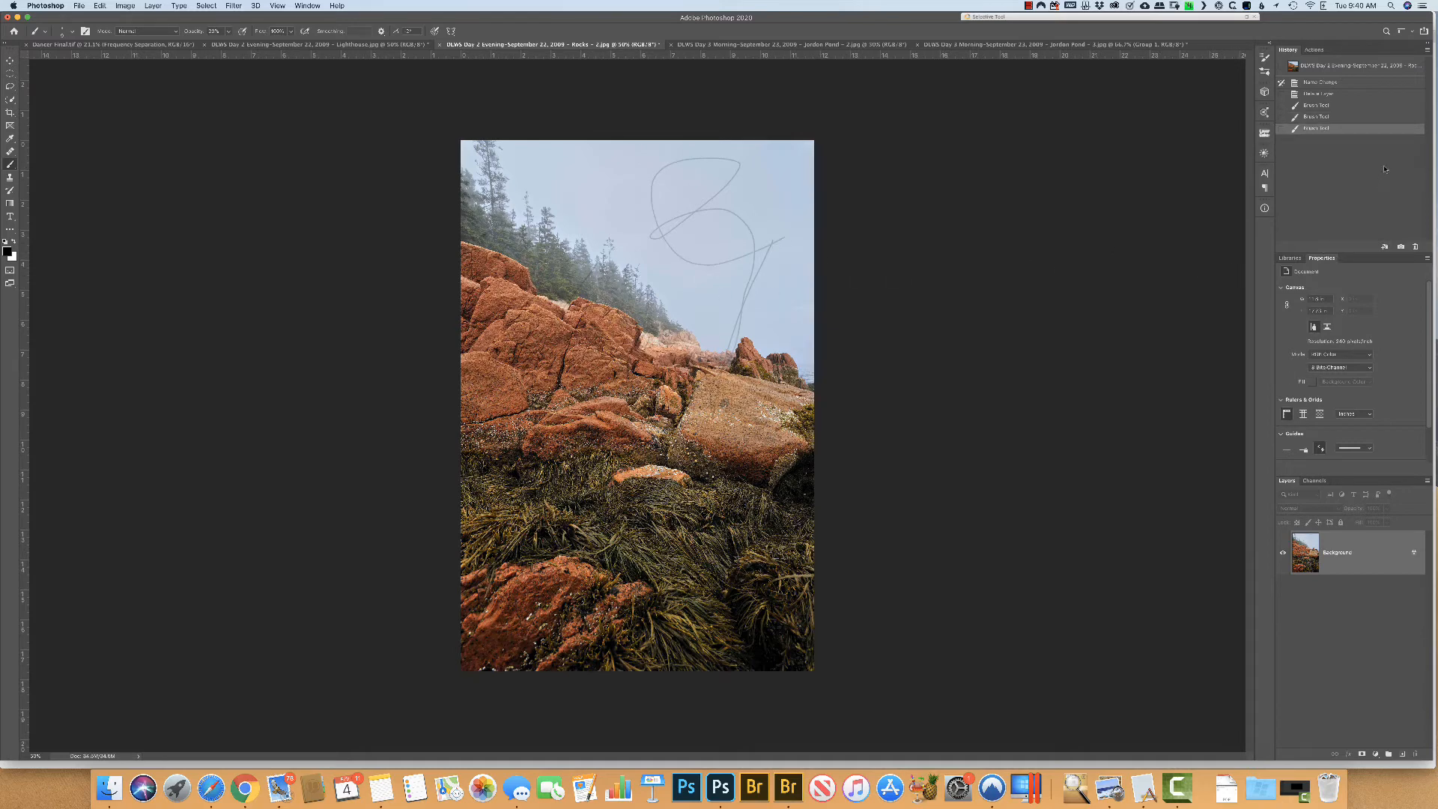
left_click(1349, 94)
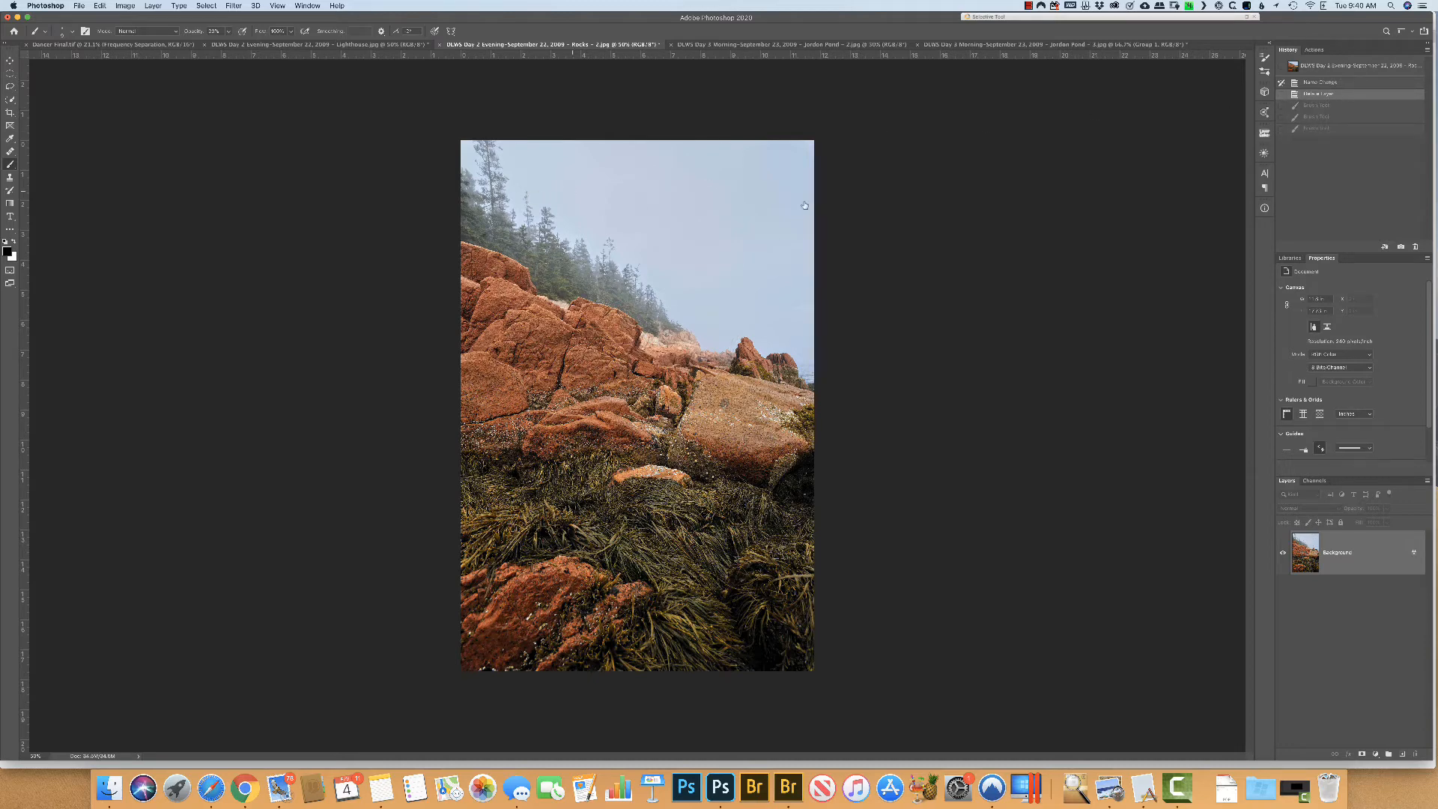
Restore the trial strokes from the last Brush Tool history state, undo two of them and restore them again
key("v")
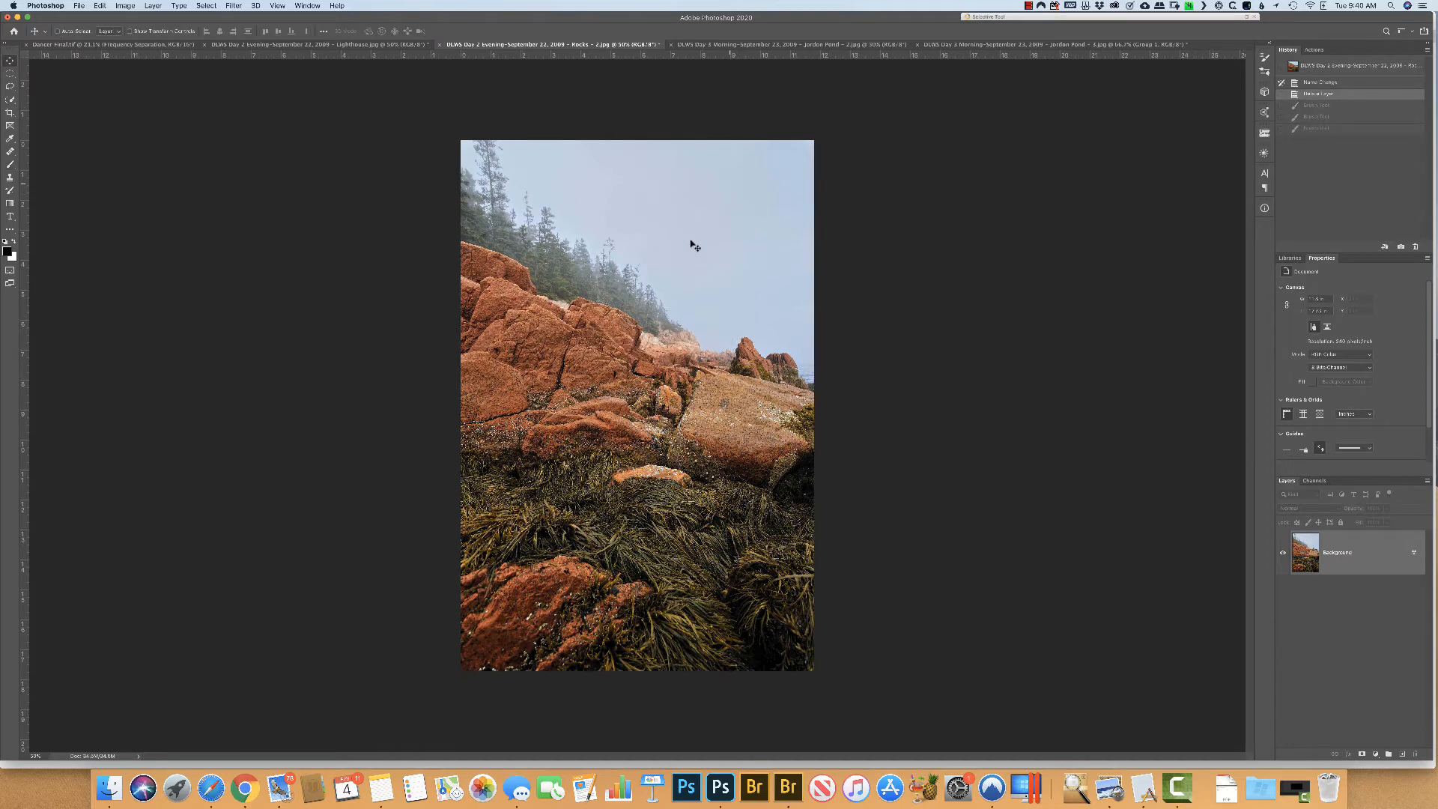
left_click(1314, 129)
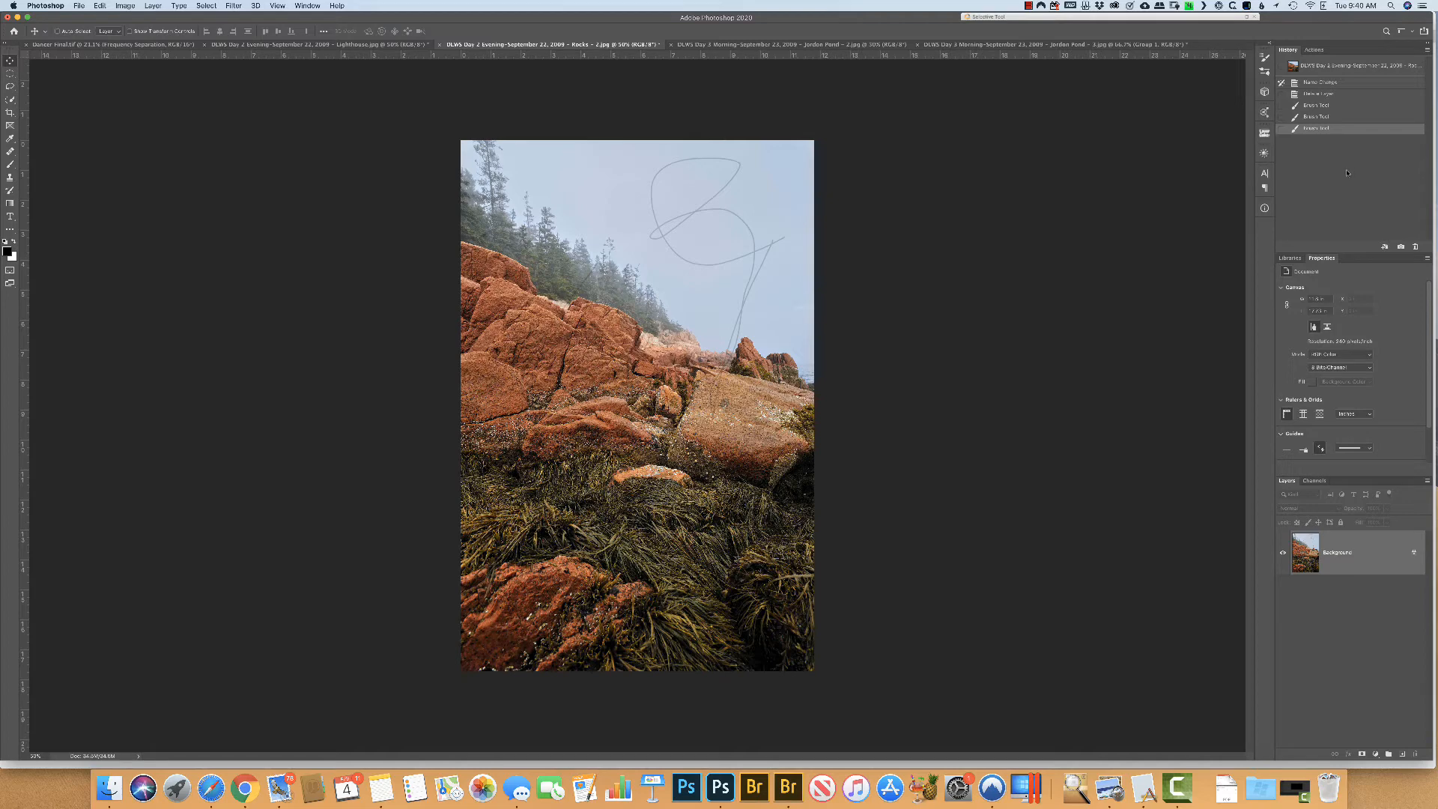
key("super+z")
key("super+z")
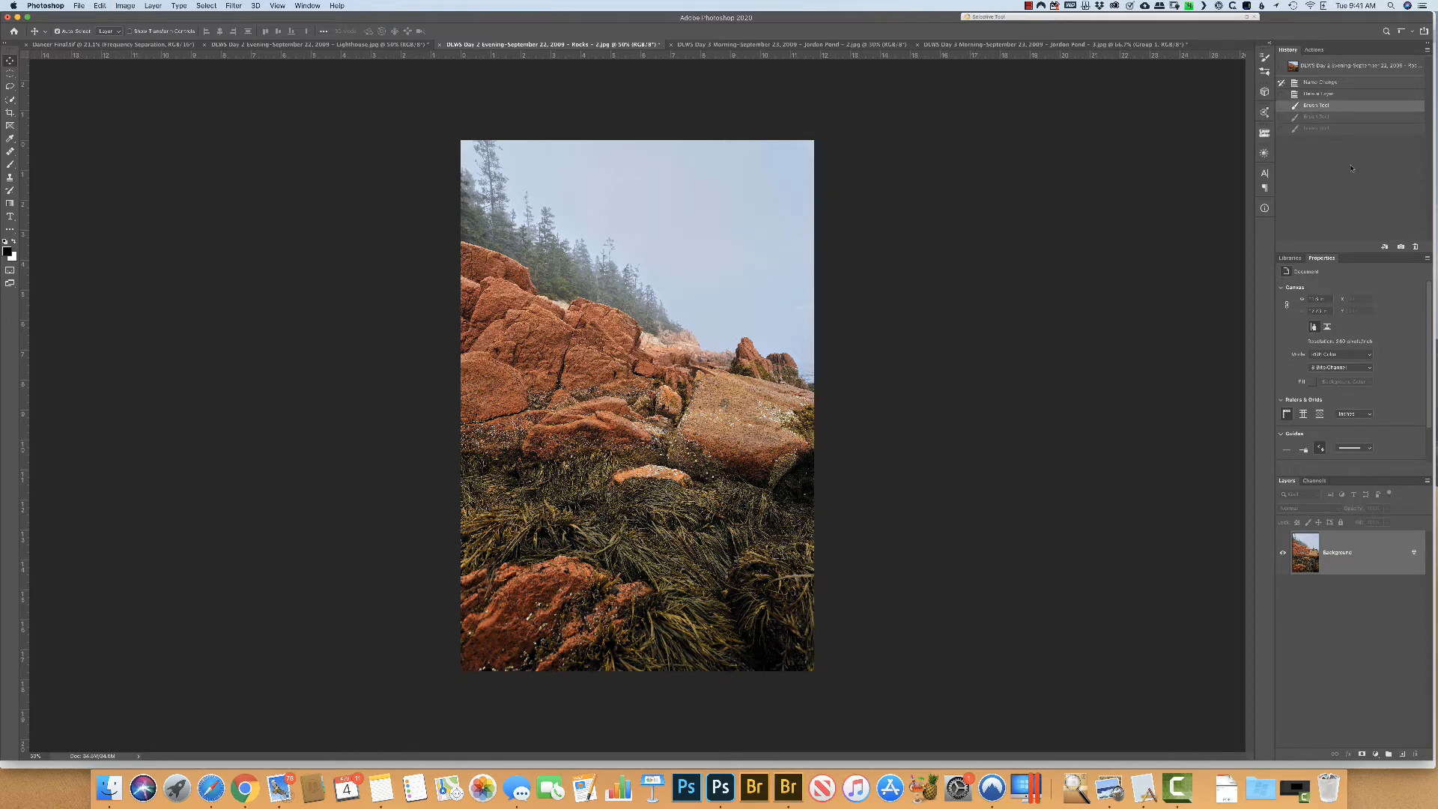
left_click(1346, 128)
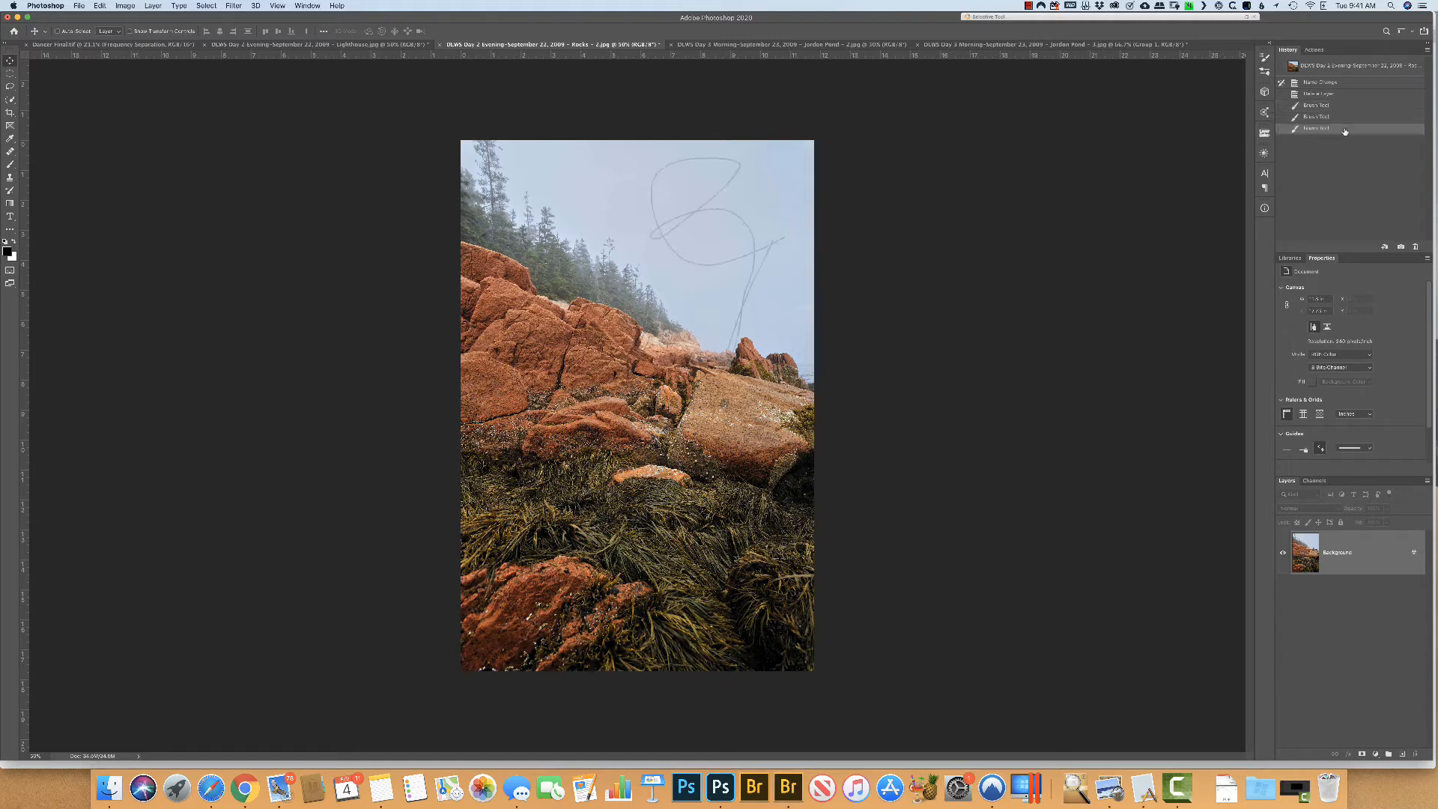
Go back to the Name Change history state and delete the Dodge and Burn layer again, leaving only the background
left_click(1351, 84)
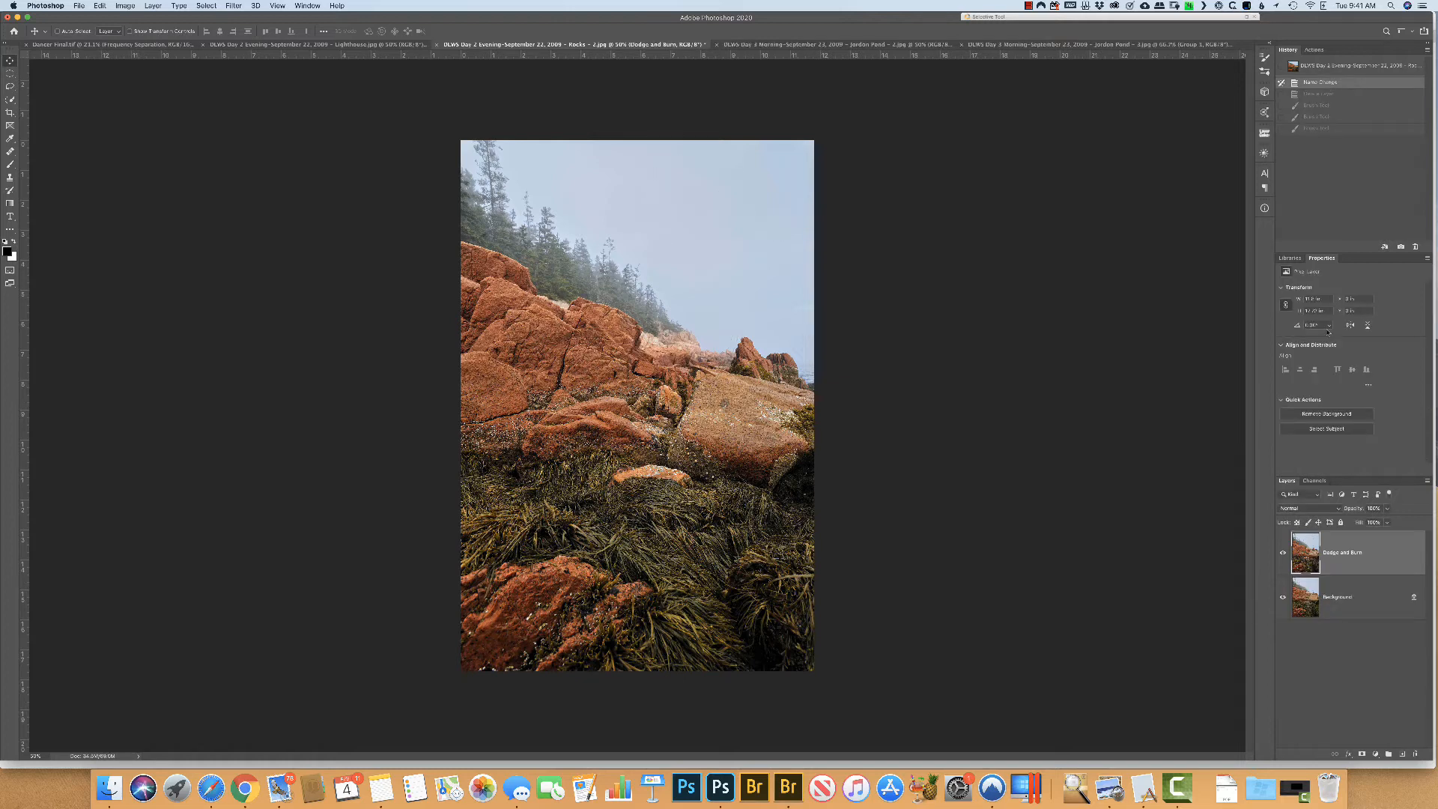
key("Delete")
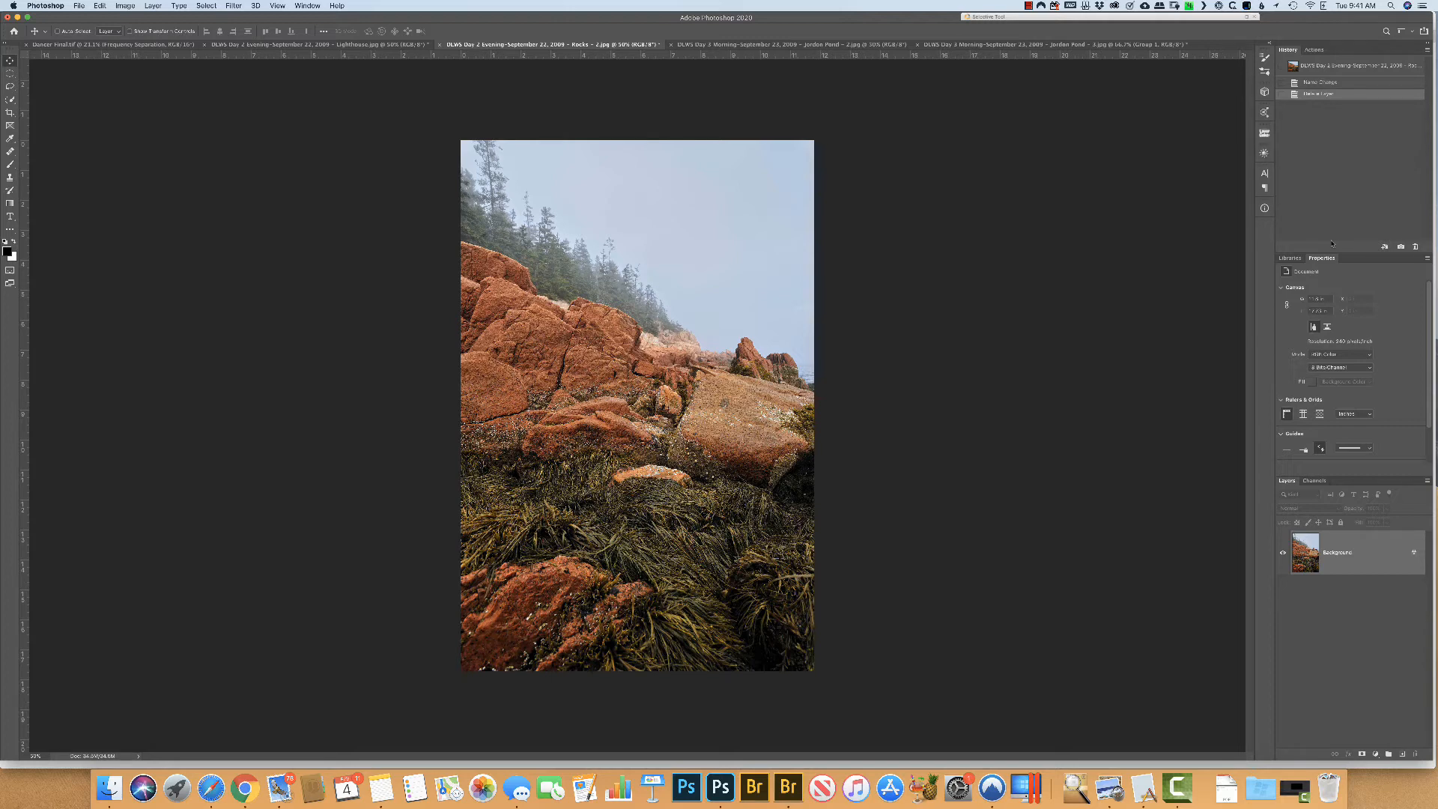
left_click(1282, 95)
left_click(1282, 94)
Duplicate the background layer and name the copy "Dodge and Brun"
key("super+j")
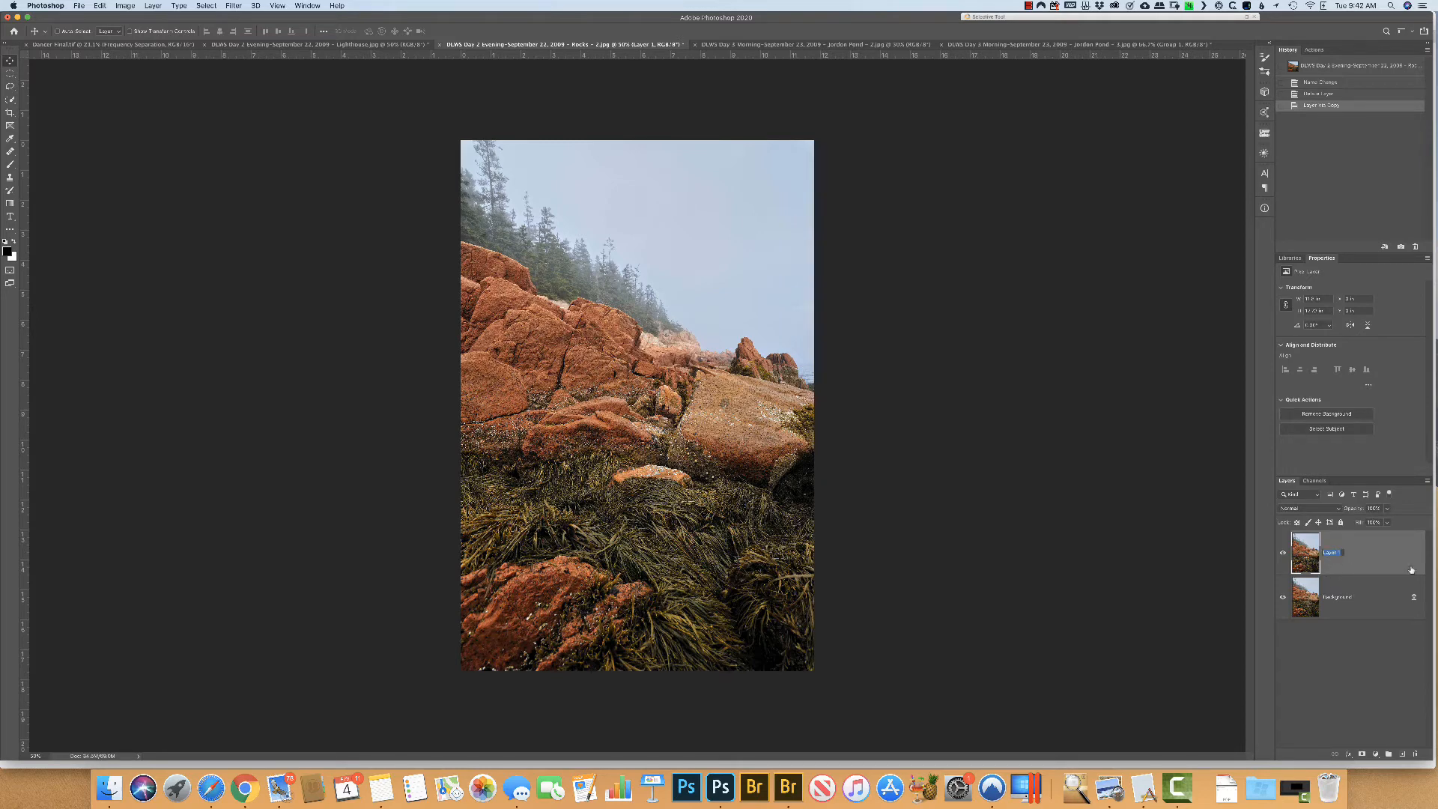
type("Dodge and Brun")
key("Return")
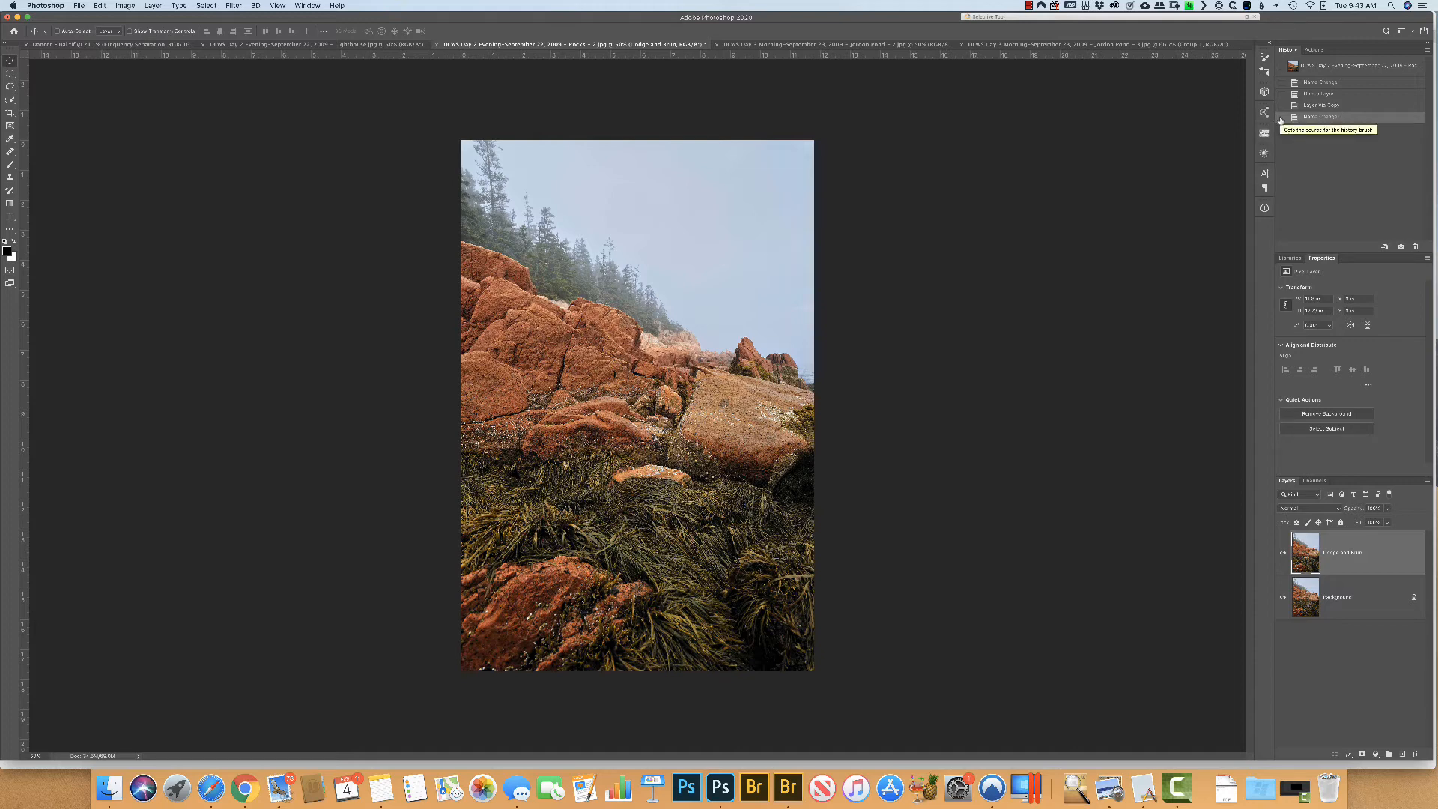
Set the newest Name Change history state as the History Brush source and put the History Brush in Screen mode
left_click(1281, 117)
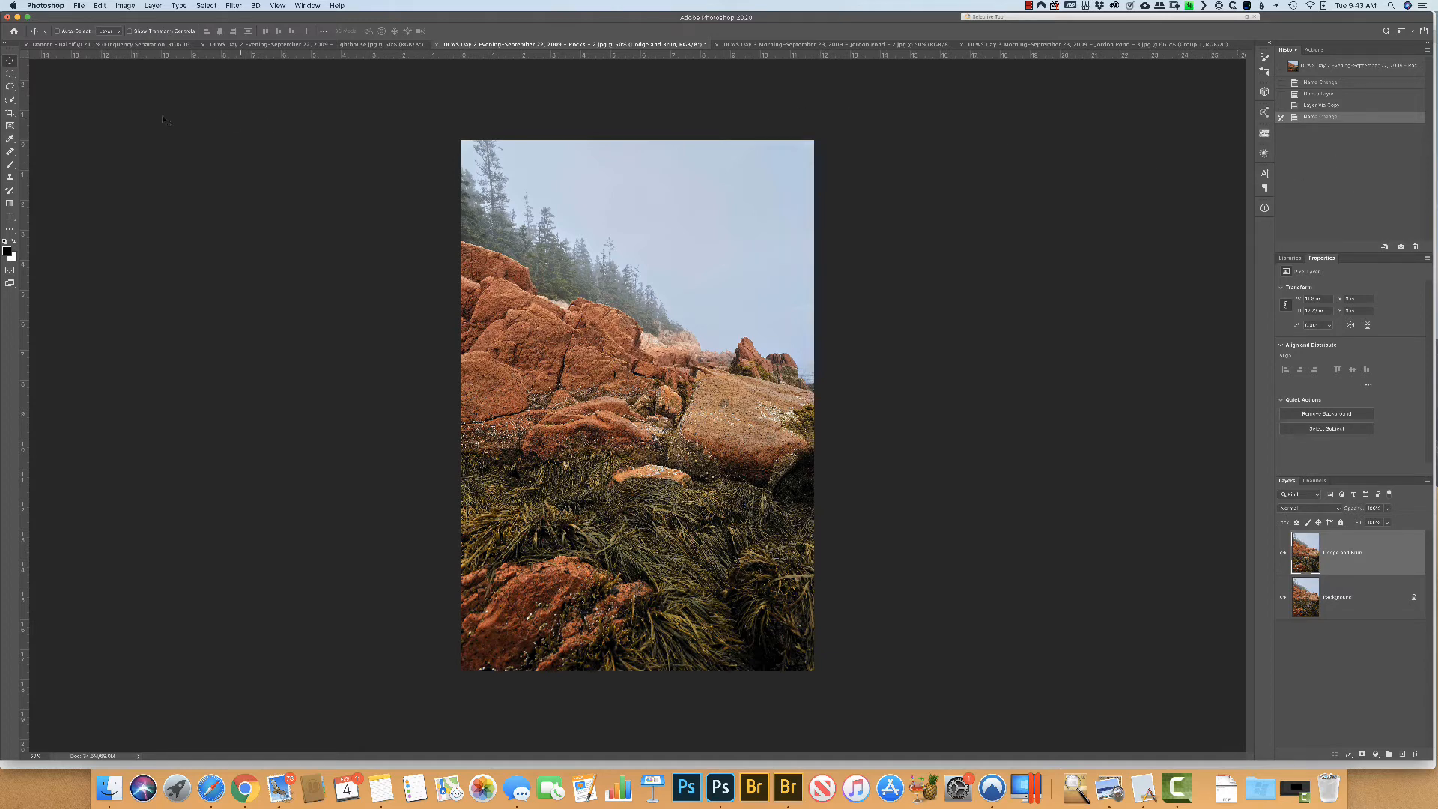
left_click(10, 190)
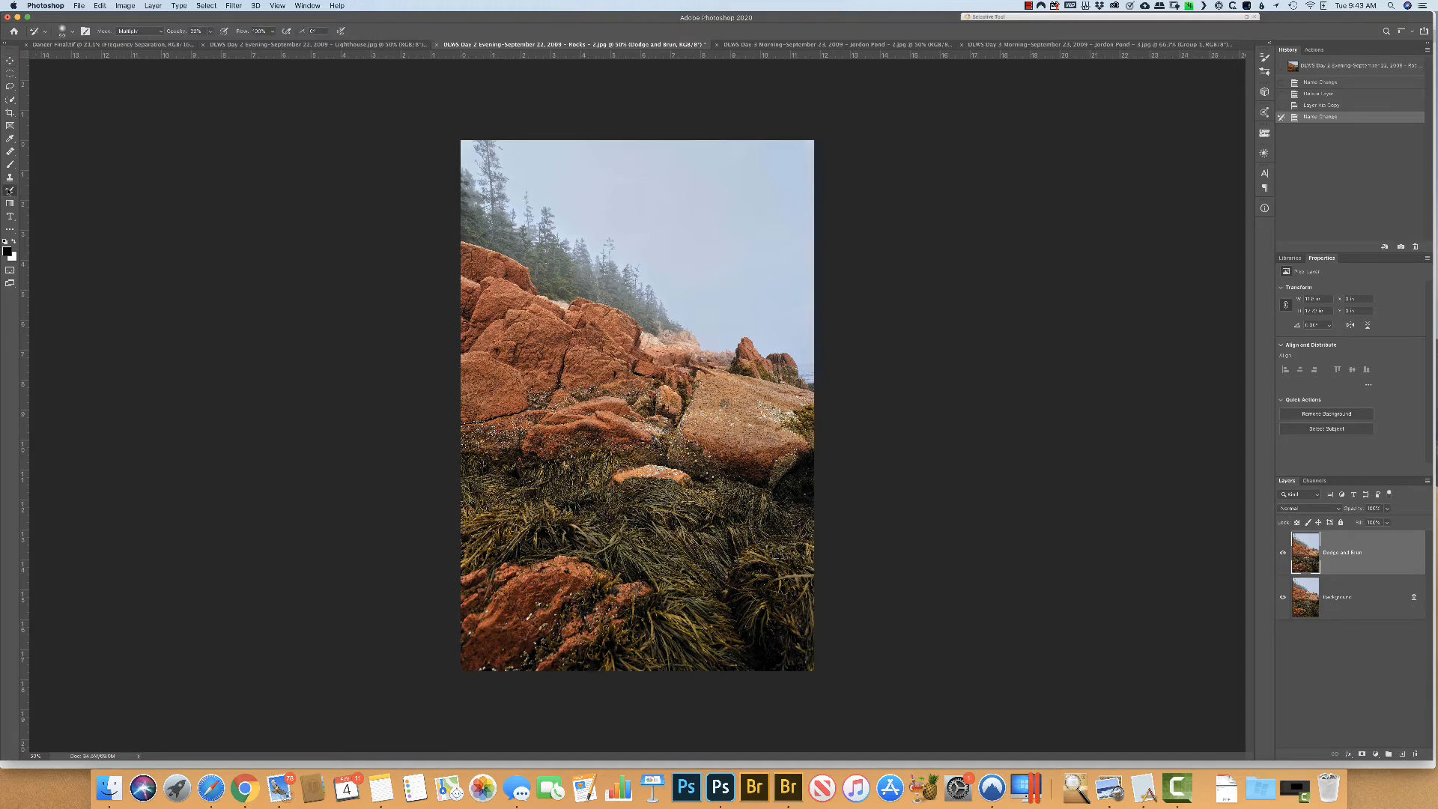
left_click(143, 32)
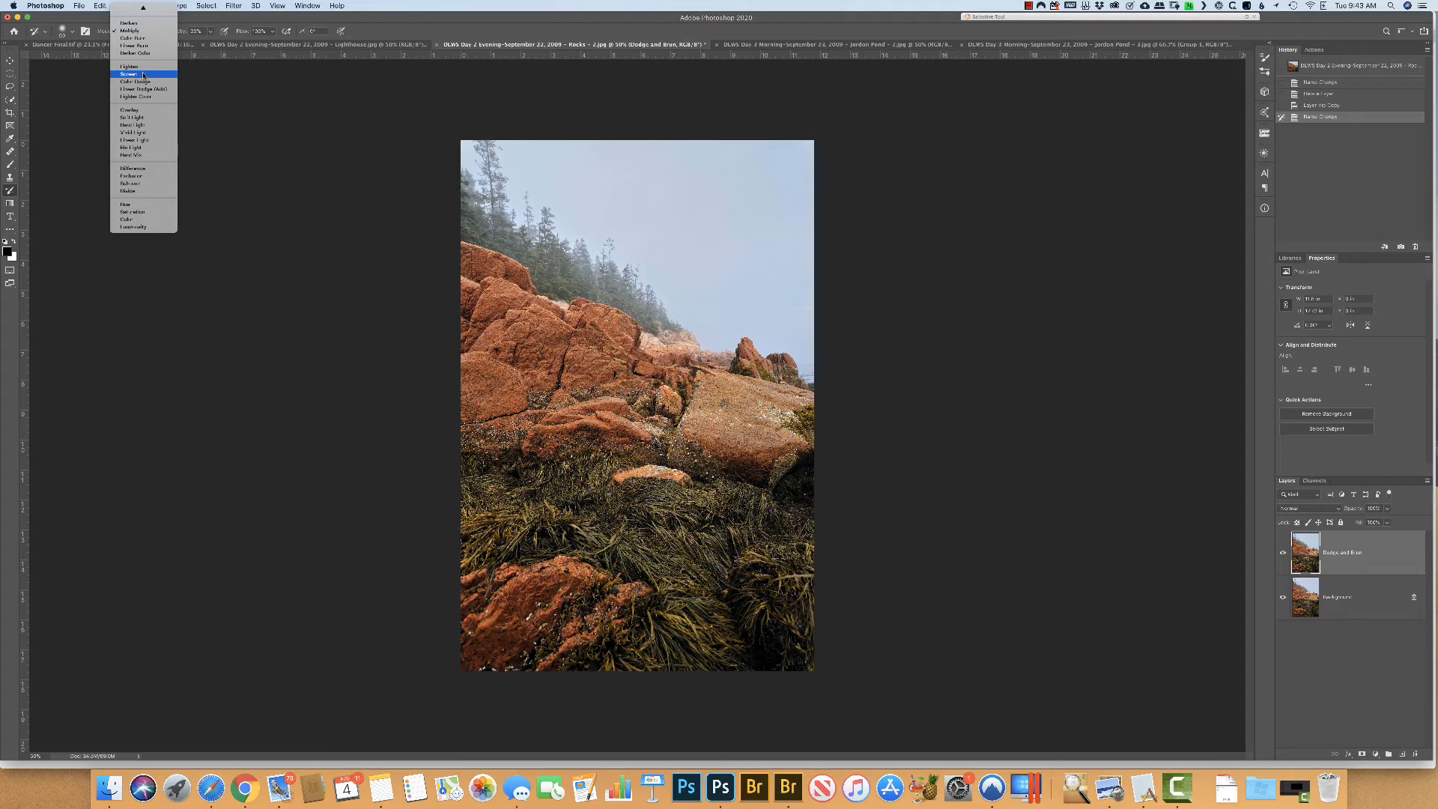
left_click(143, 75)
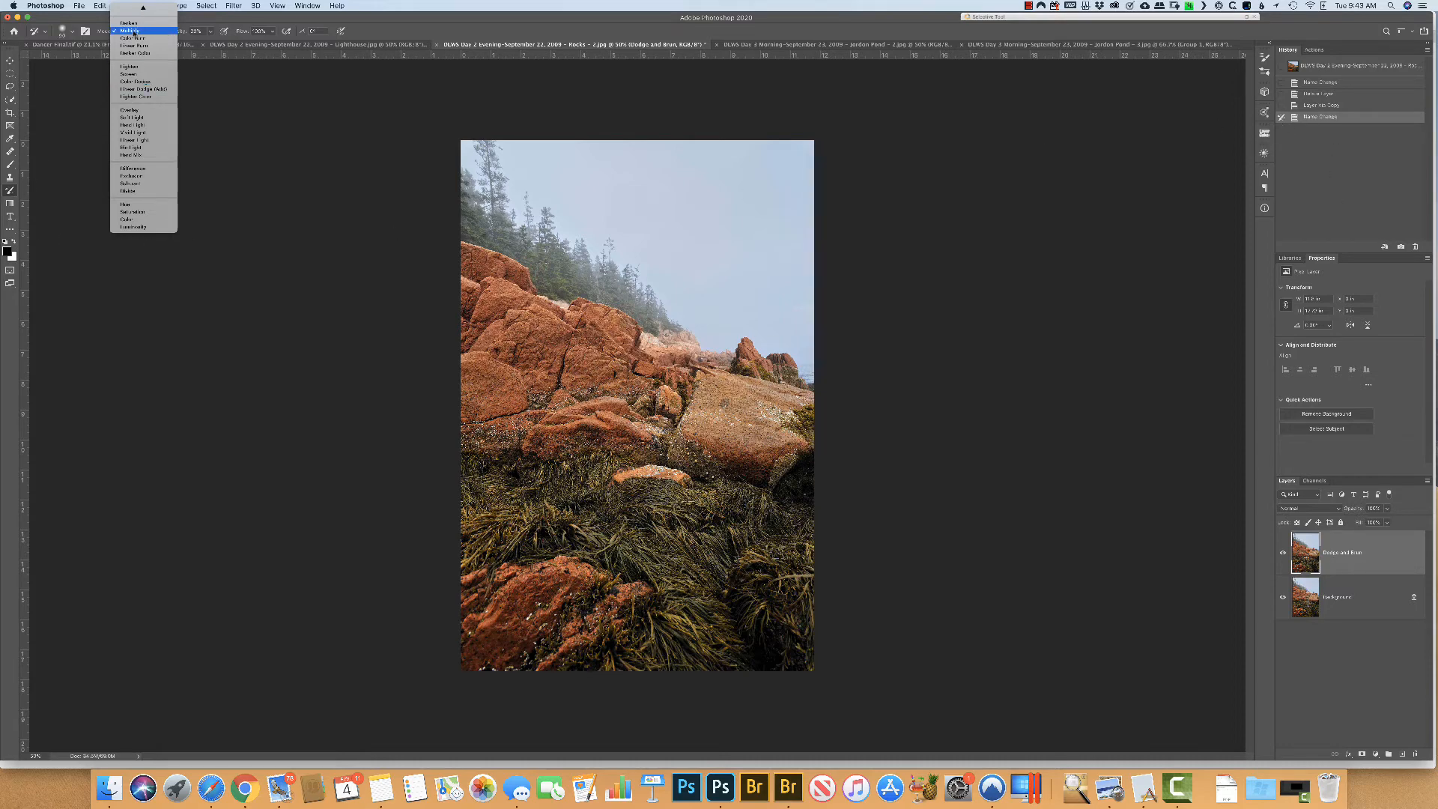
left_click(145, 75)
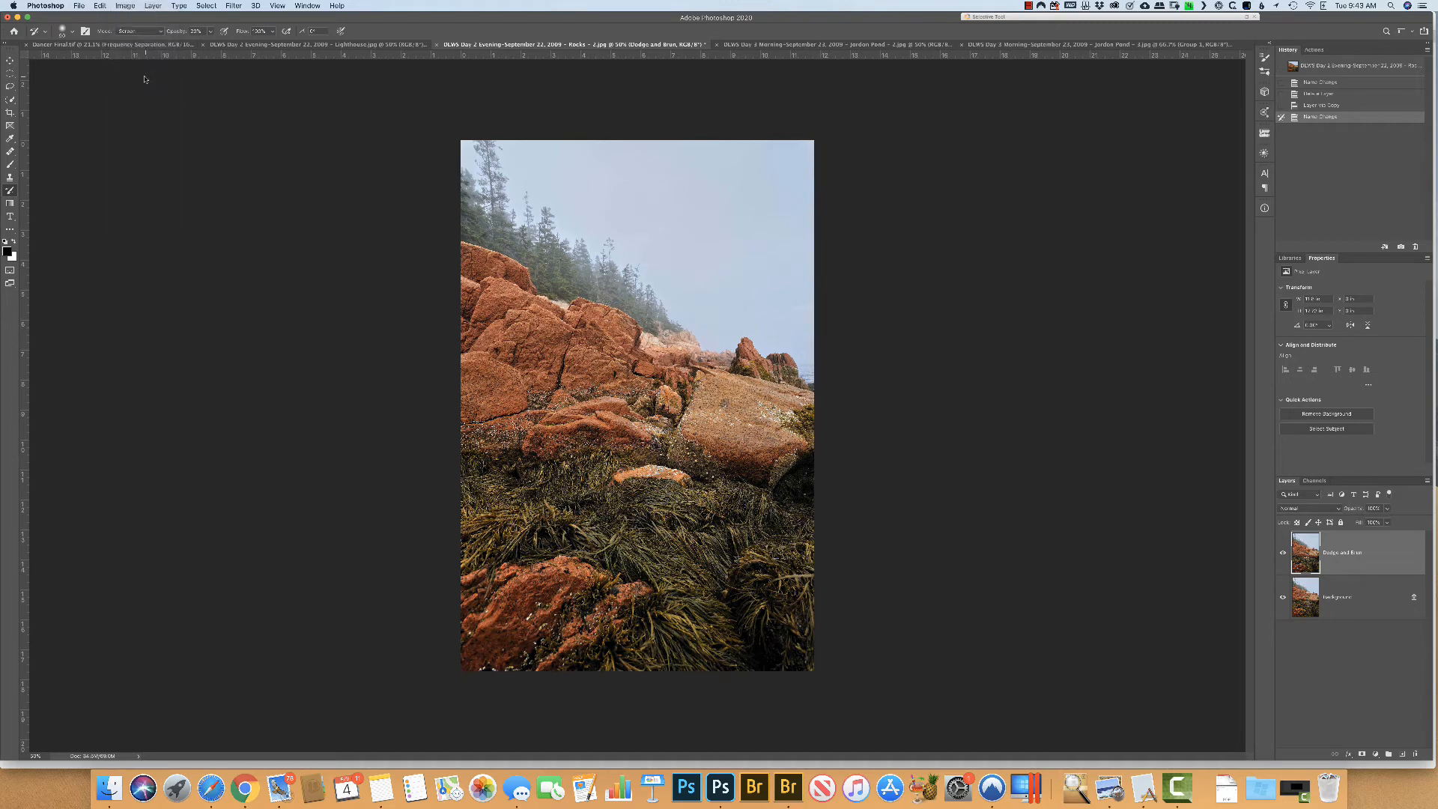
Lighten the reddish rock in the lower-left foreground with repeated short History Brush strokes, using white as the foreground color
key("x")
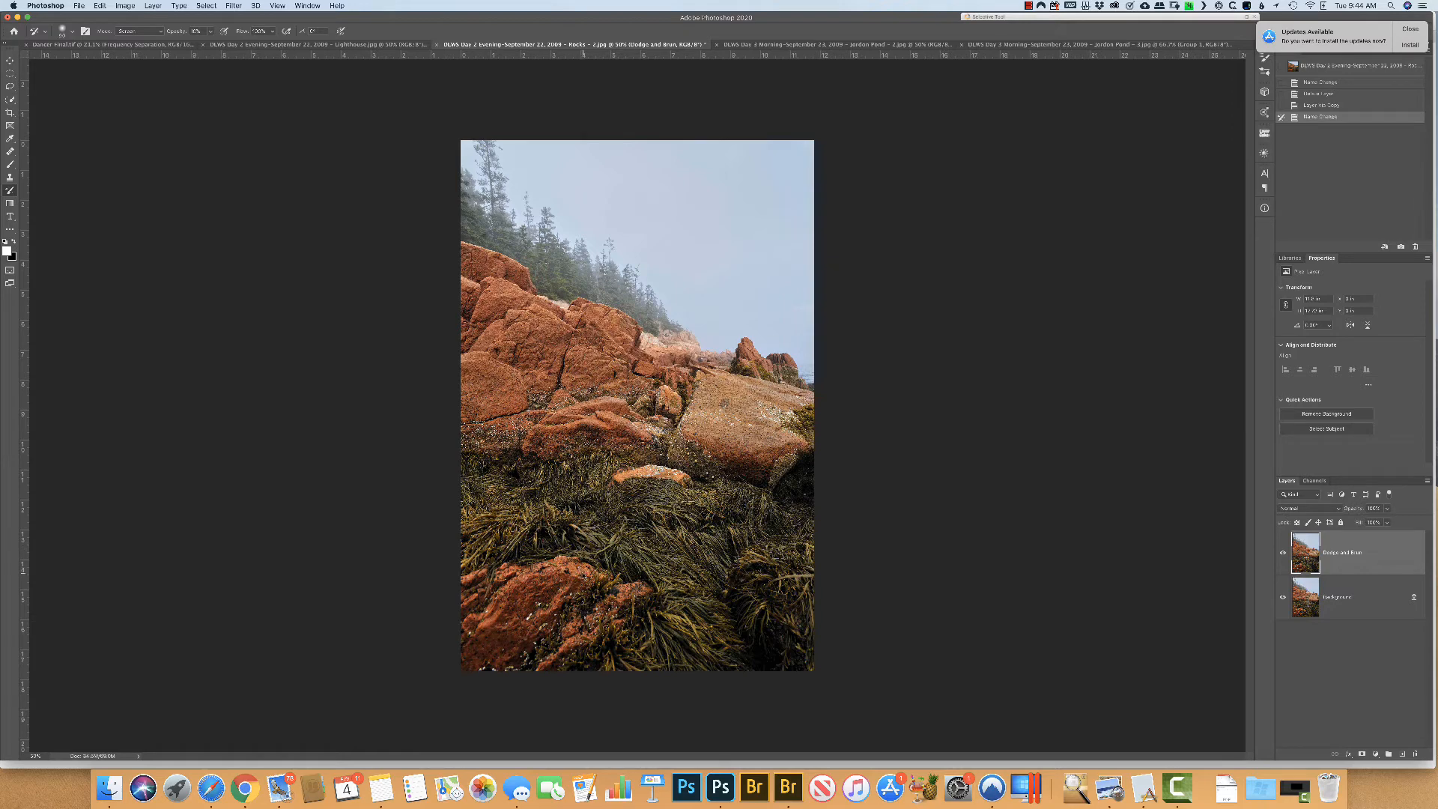
left_click(583, 574)
left_click(565, 576)
left_click(548, 578)
left_click(531, 583)
left_click(513, 586)
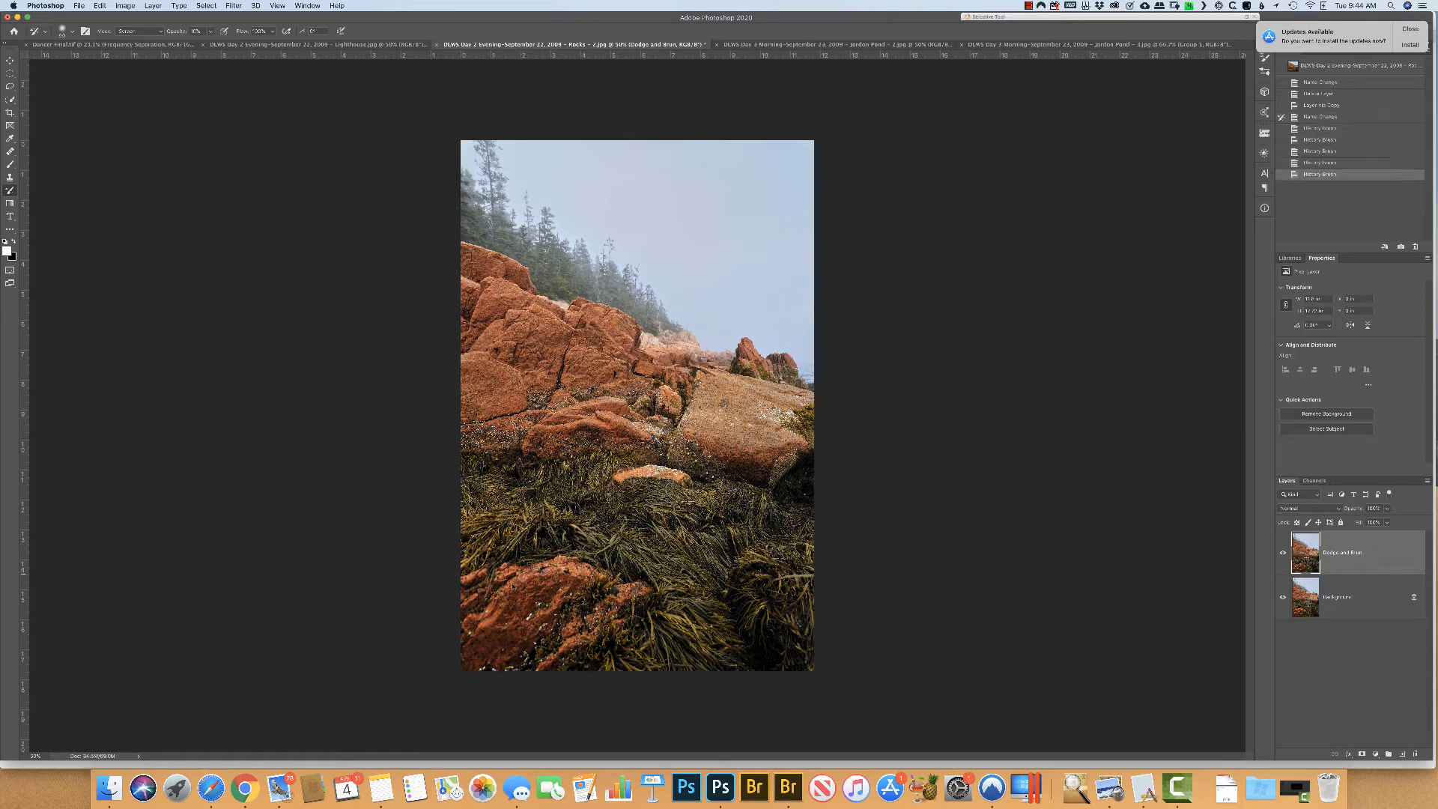
left_click(509, 592)
left_click(504, 598)
left_click(500, 604)
left_click(496, 611)
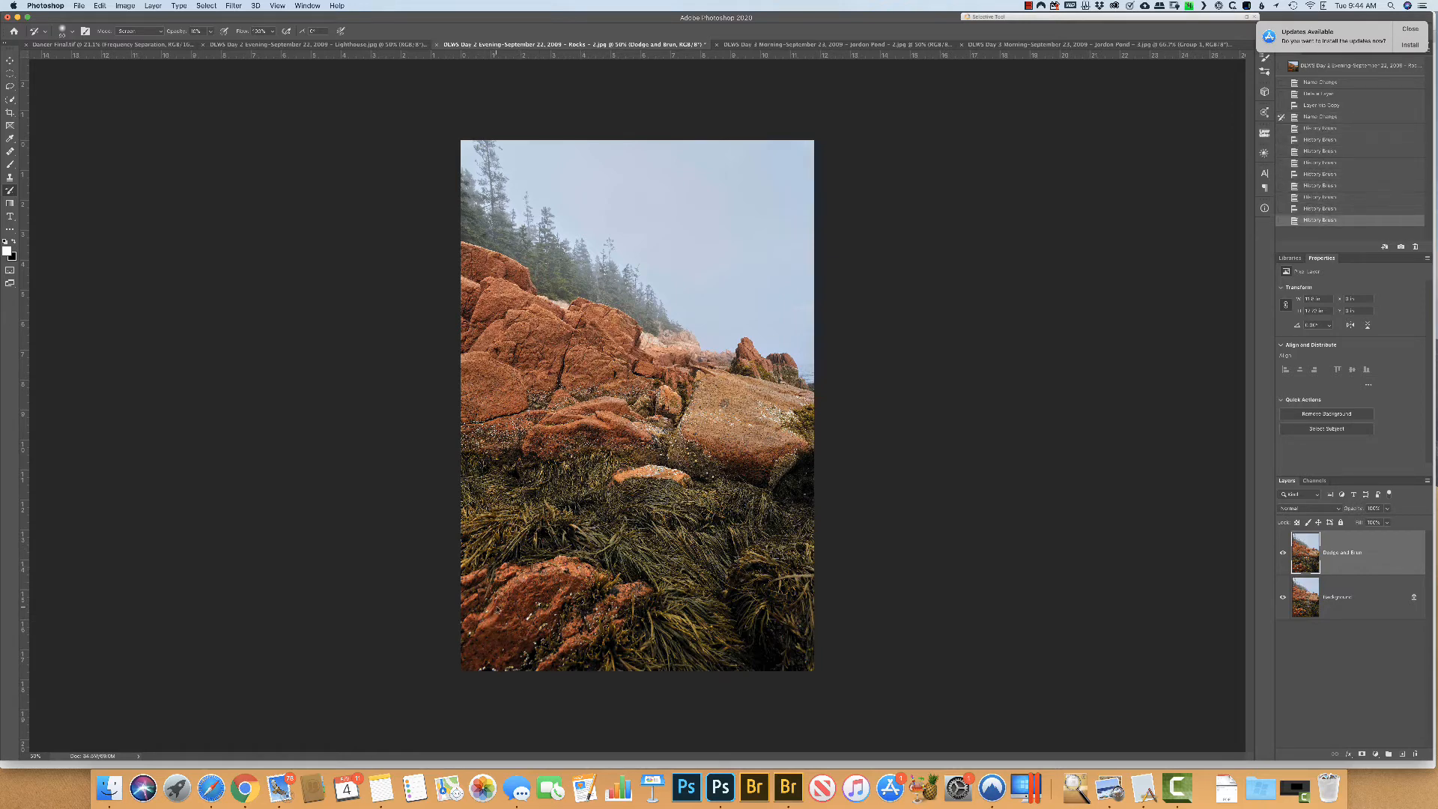
left_click(490, 613)
left_click(486, 614)
left_click(482, 615)
left_click(478, 617)
left_click(474, 618)
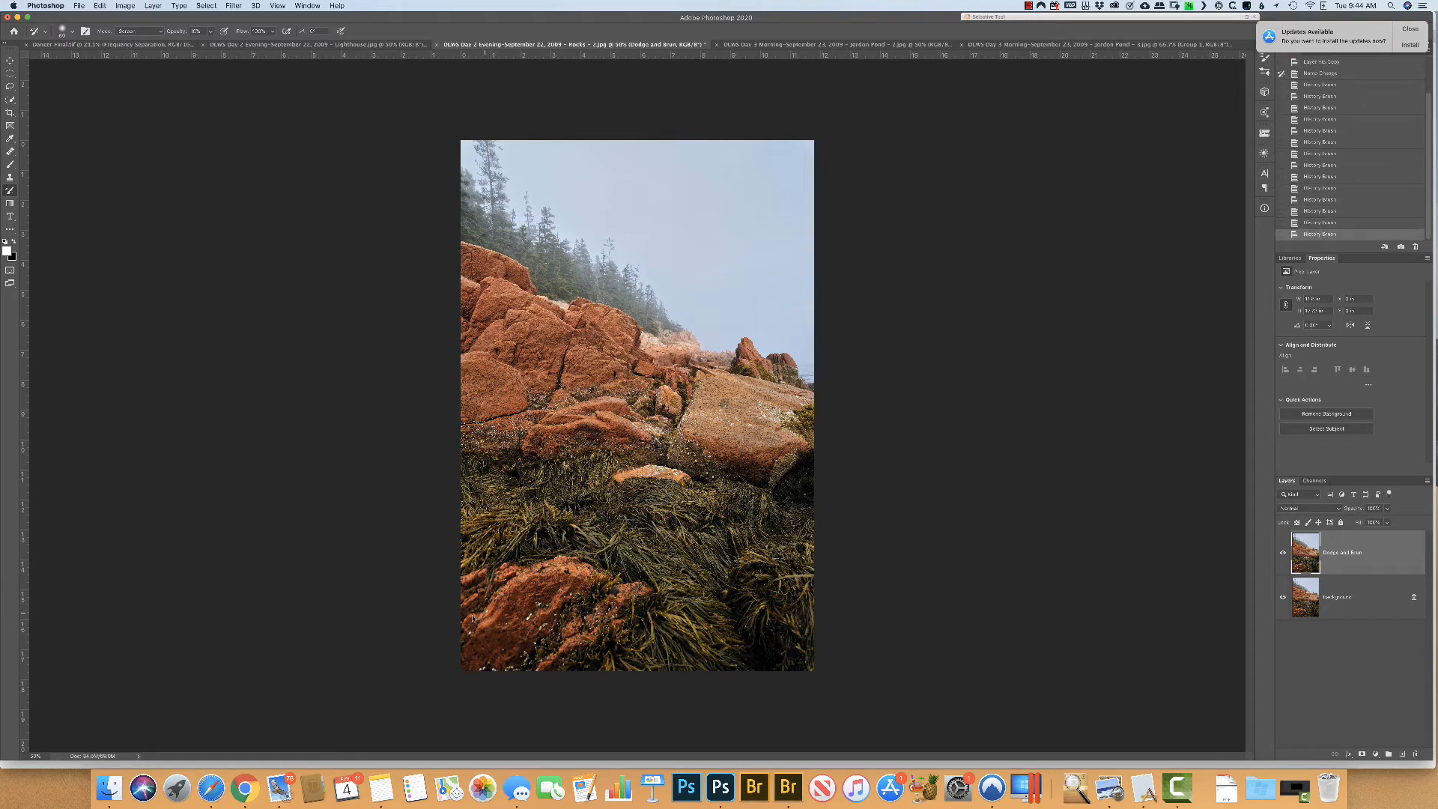
left_click(472, 619)
left_click(483, 612)
left_click(495, 602)
left_click(520, 588)
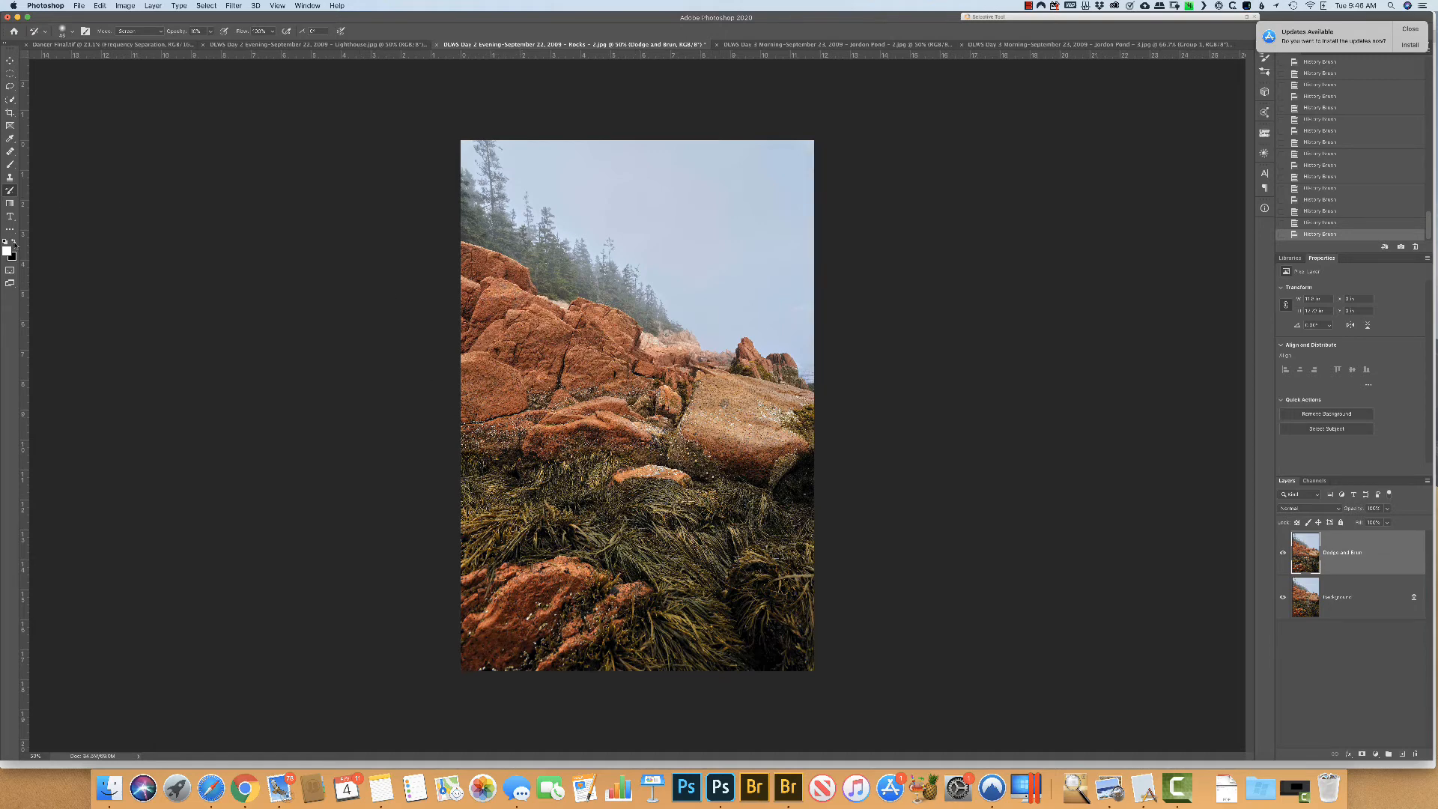
Switch the History Brush to Multiply mode with black as the foreground color and enlarge the brush
key("x")
left_click(145, 35)
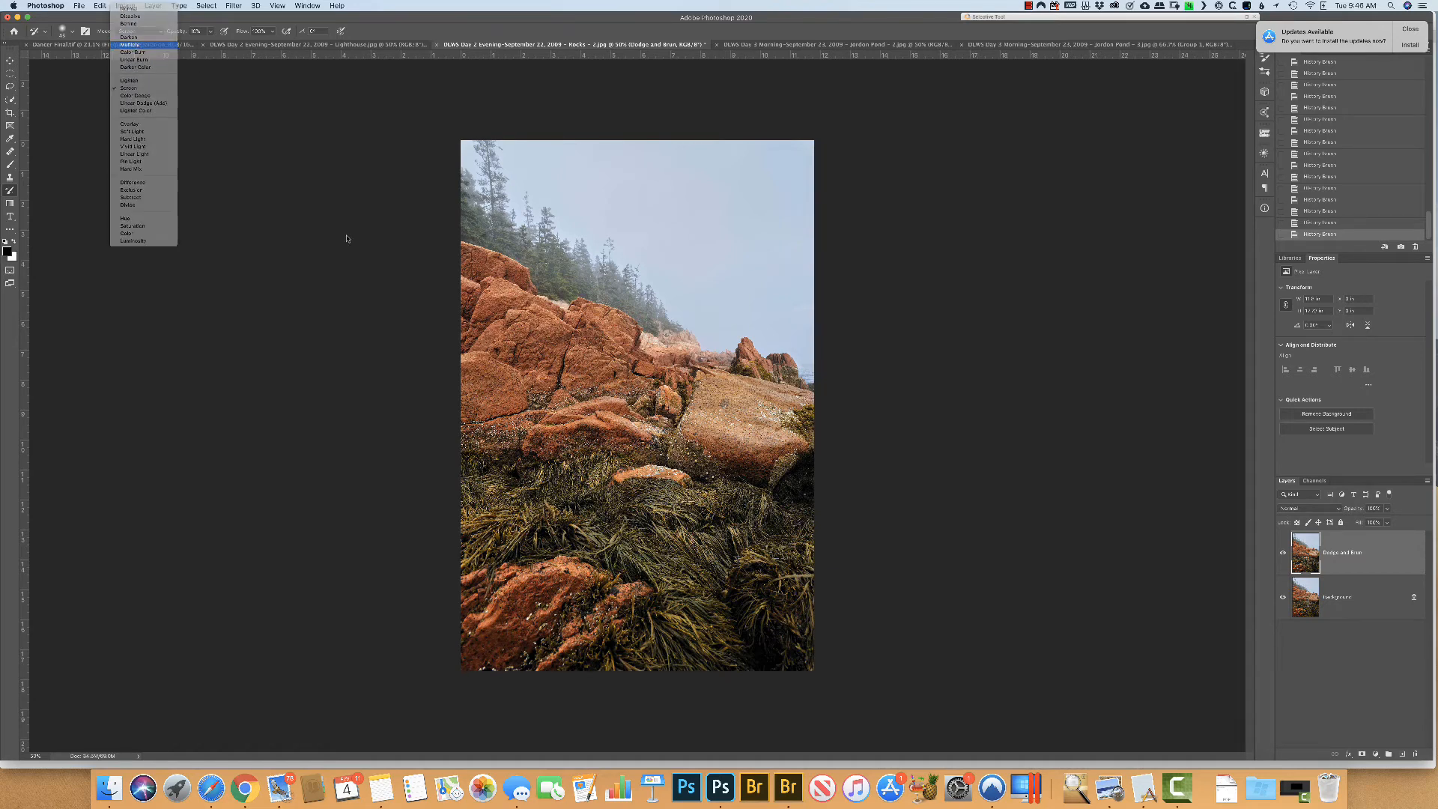
key("Return")
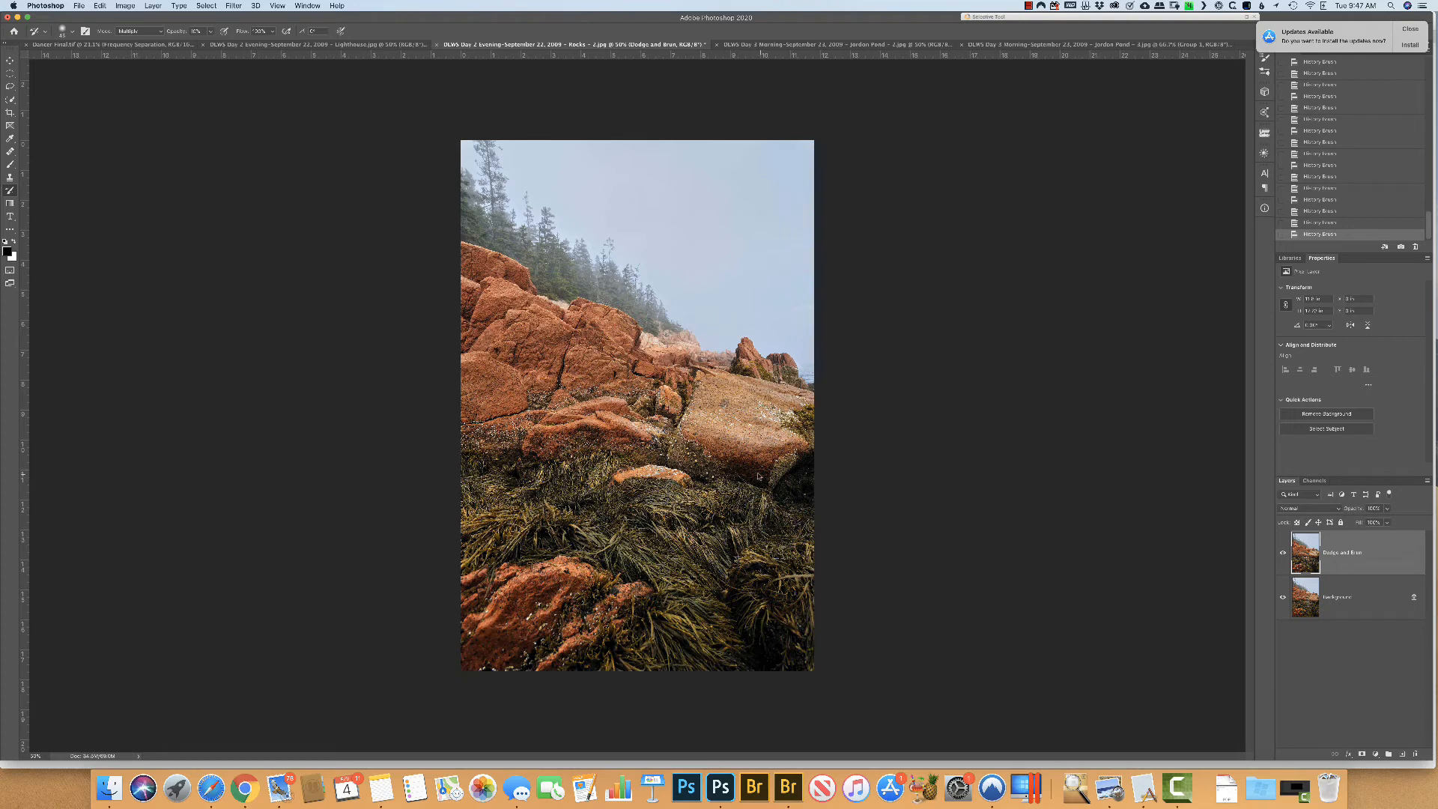
key("bracketright")
key("bracketright")
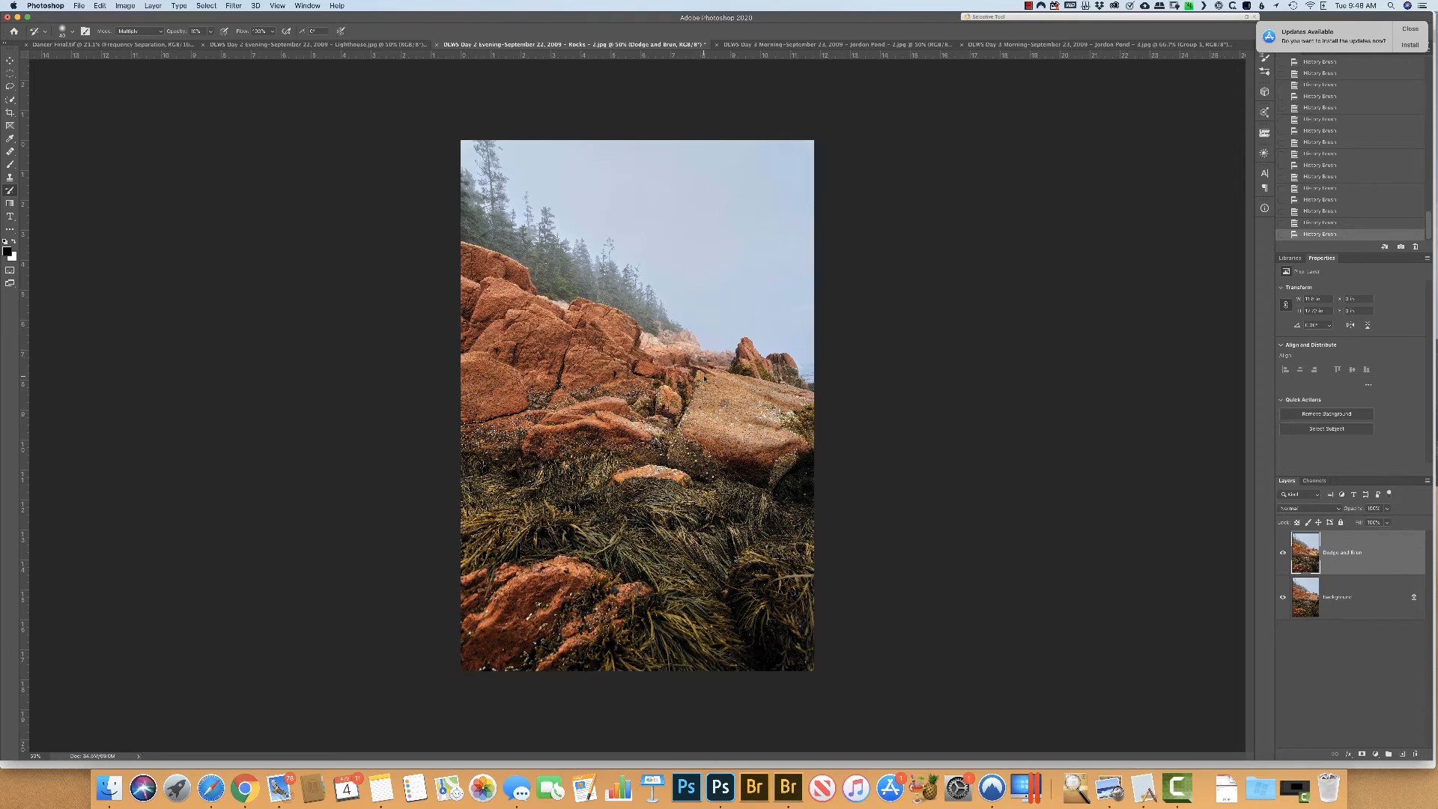
Compare the photo with and without the "Dodge and Brun" layer, and dismiss the system update notification
left_click(1282, 555)
left_click(1283, 556)
left_click(1282, 555)
left_click(1283, 556)
left_click(1282, 556)
left_click(1282, 556)
left_click(1282, 556)
left_click(1283, 556)
left_click(1411, 28)
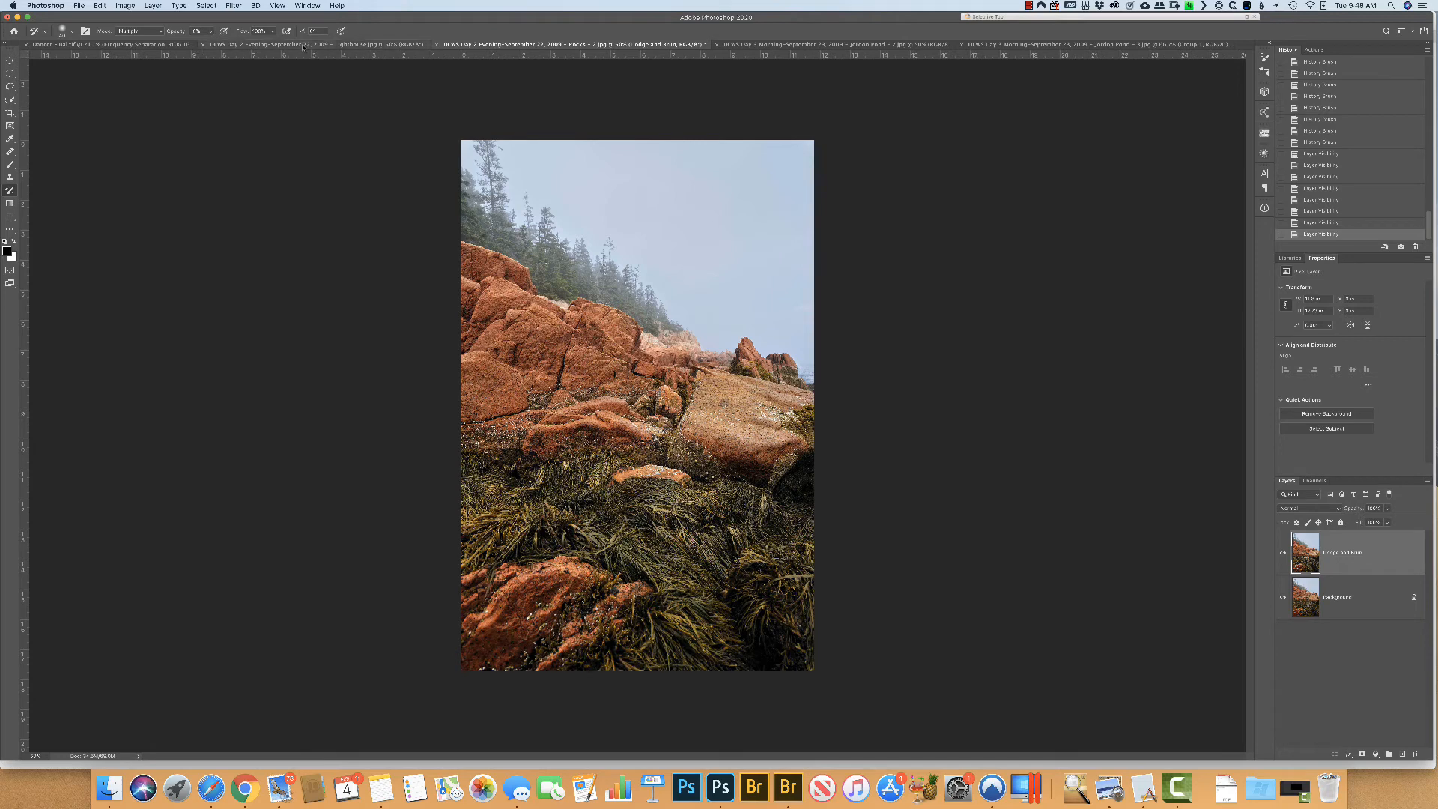
Switch to the Lighthouse photo and add a new empty layer above the background
left_click(299, 46)
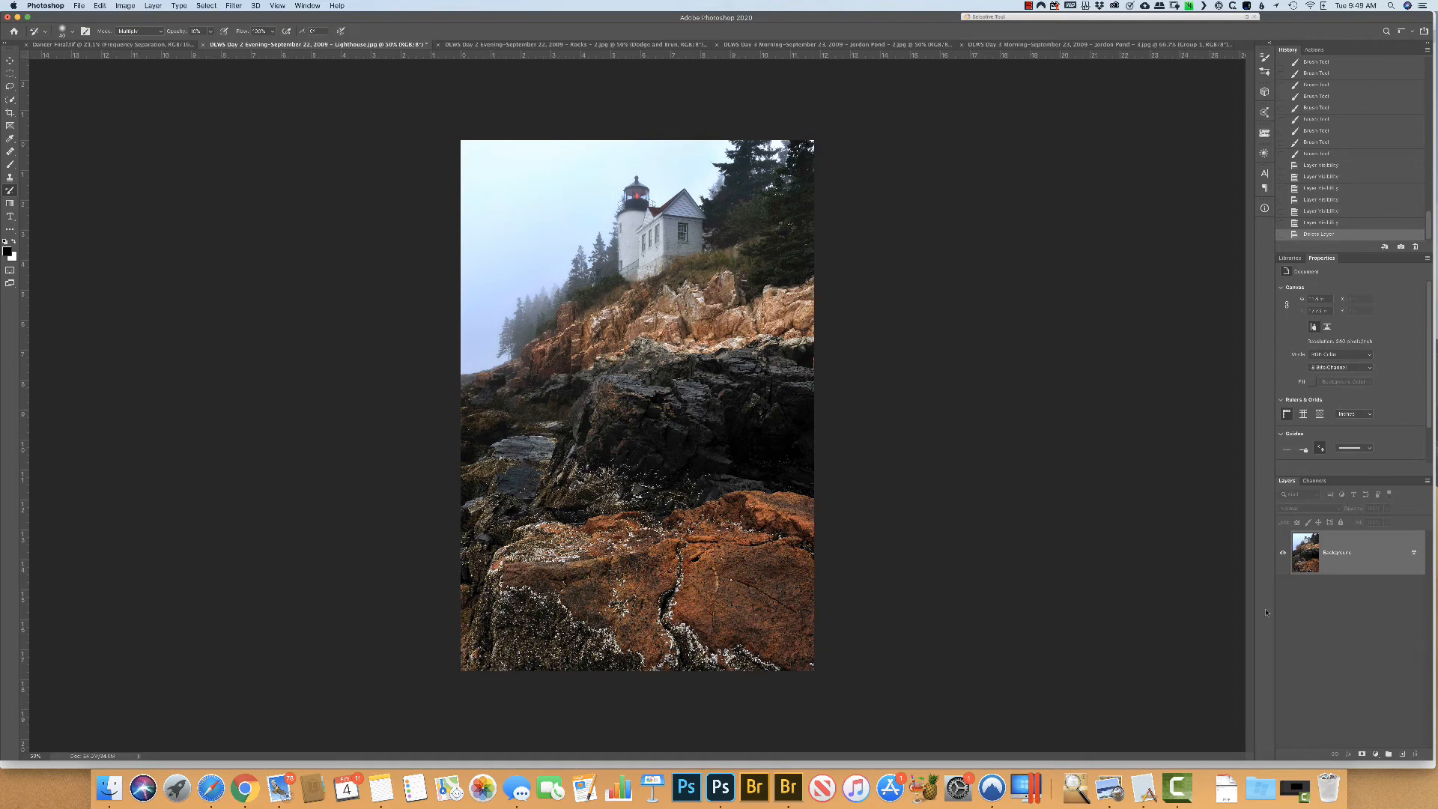
left_click(1402, 754)
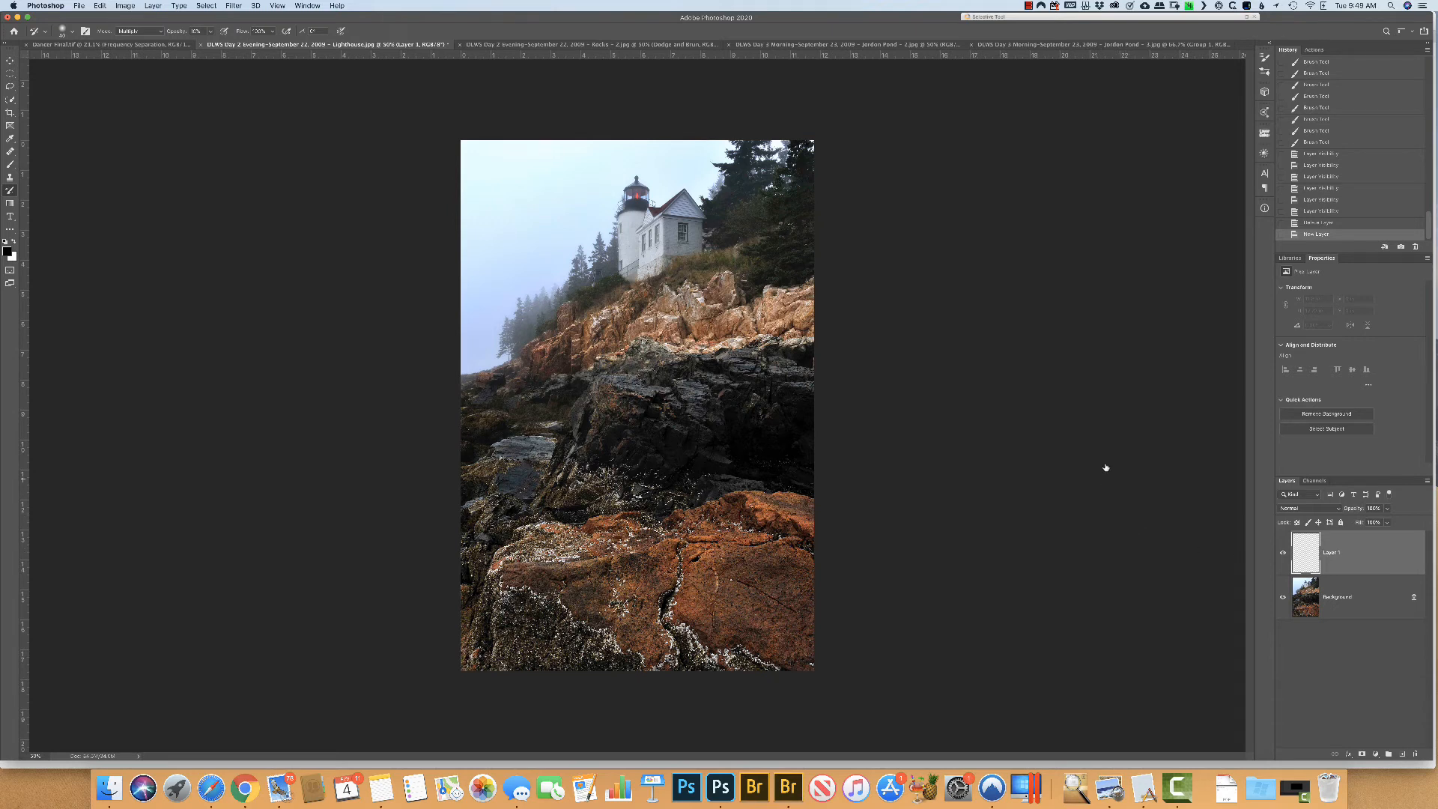
left_click(99, 6)
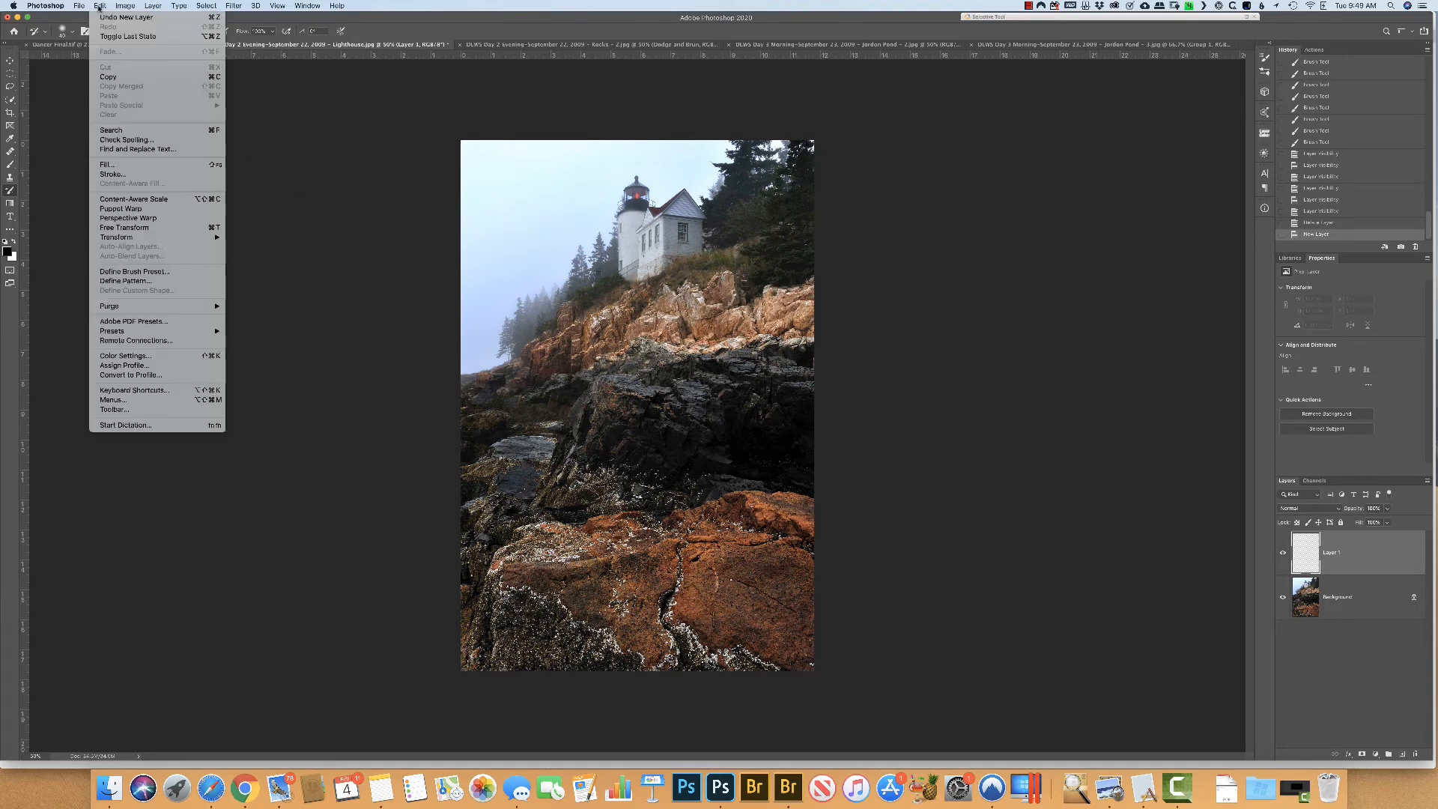
left_click(106, 164)
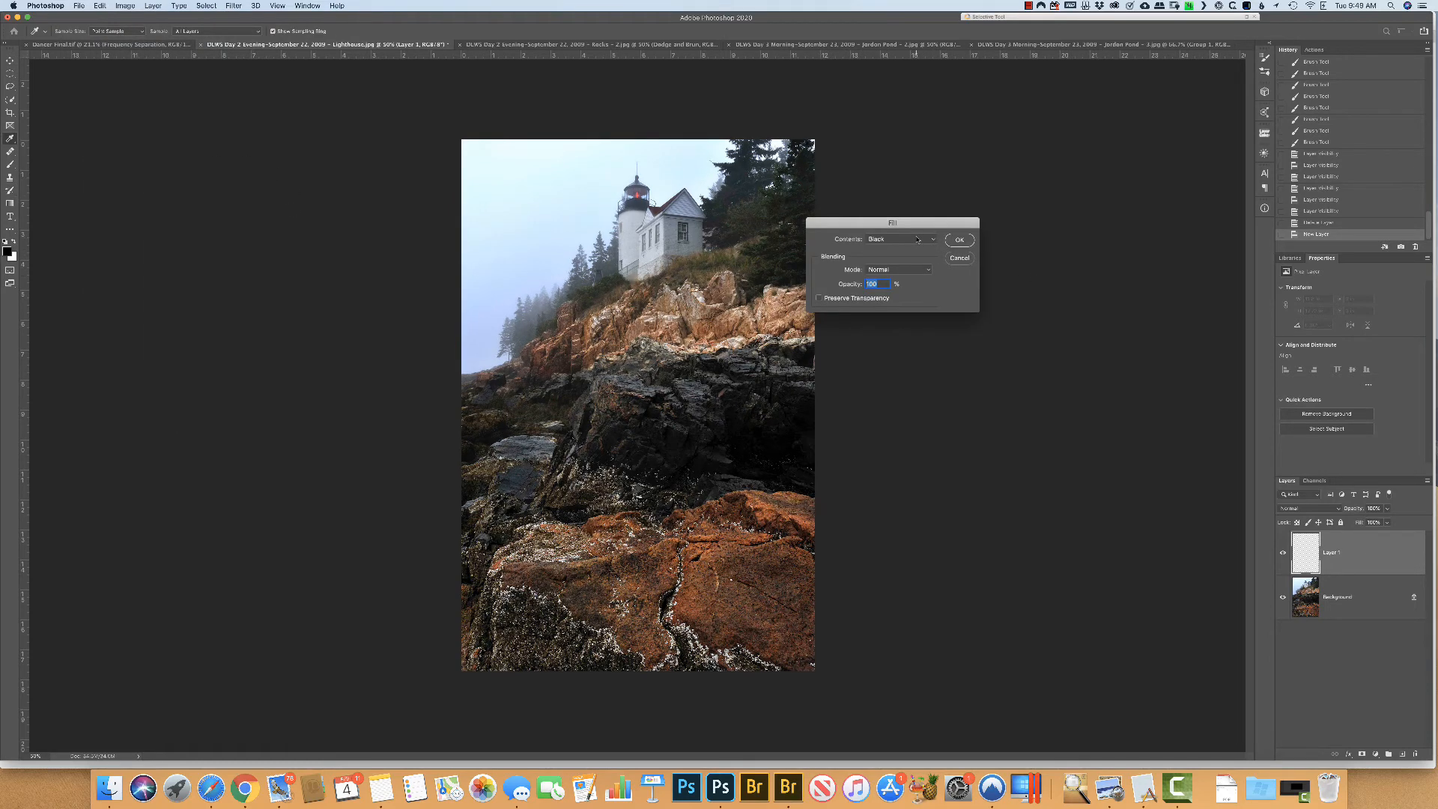
left_click(917, 239)
left_click(903, 244)
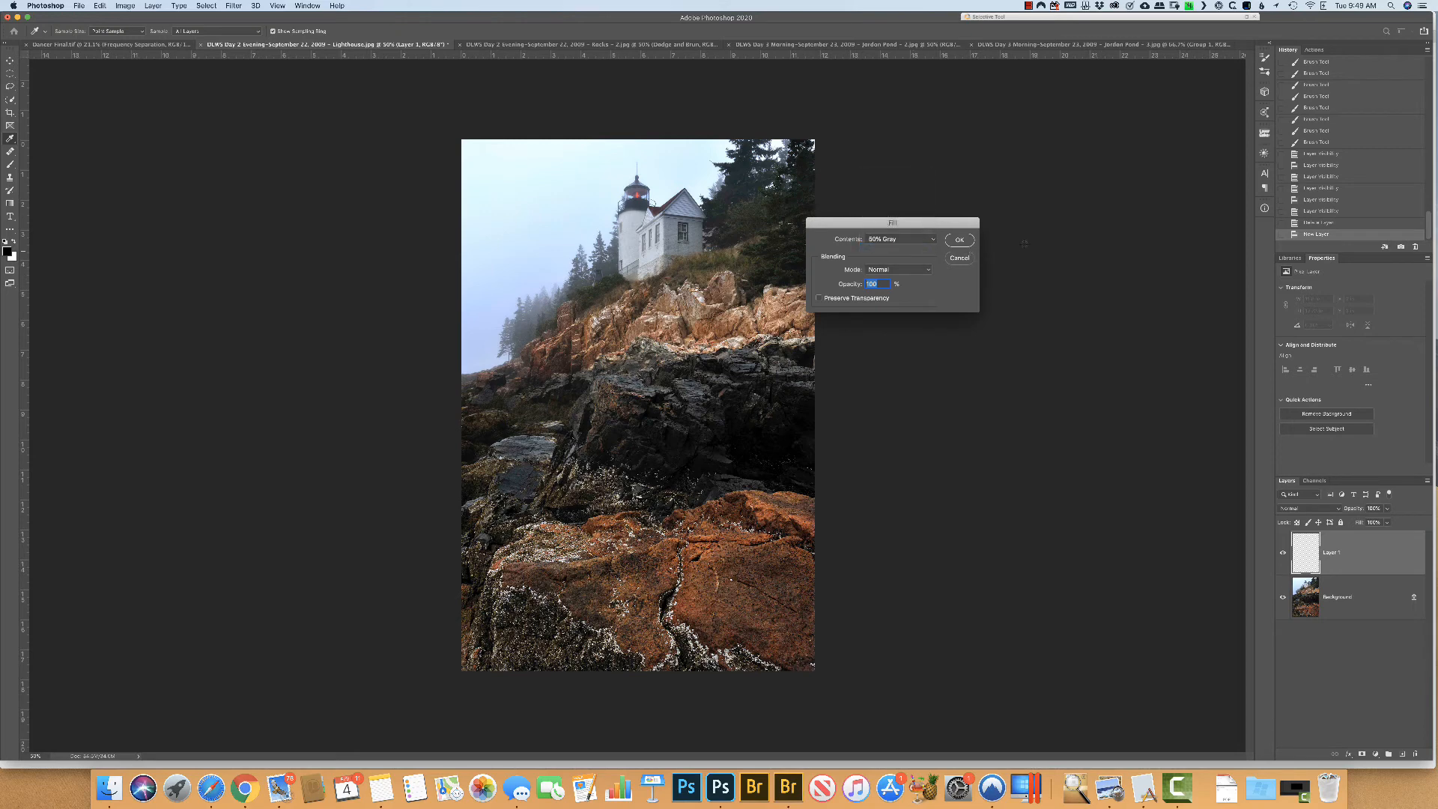
left_click(960, 257)
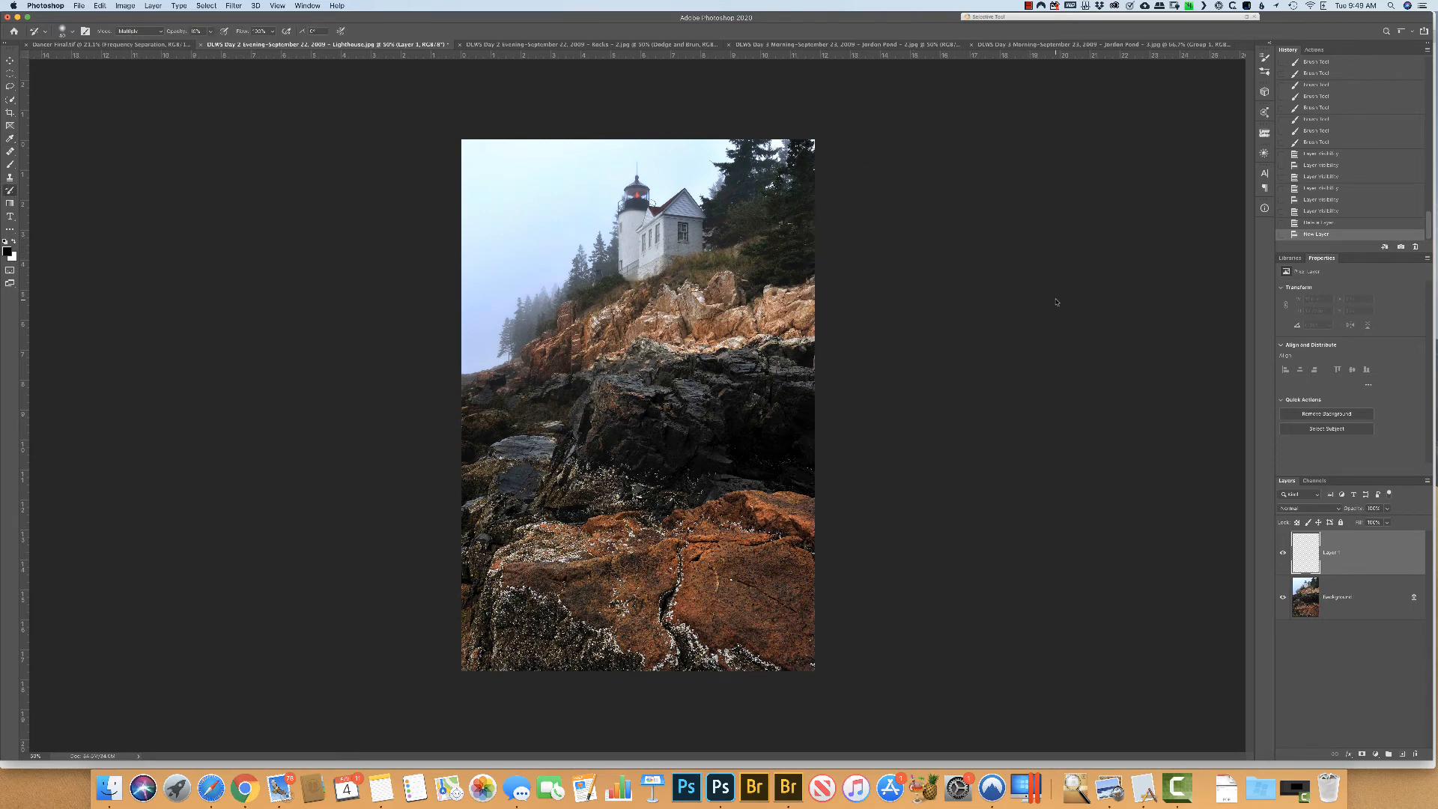
Fill the new layer with 50% Gray in Normal mode at 100% opacity
key("shift+F5")
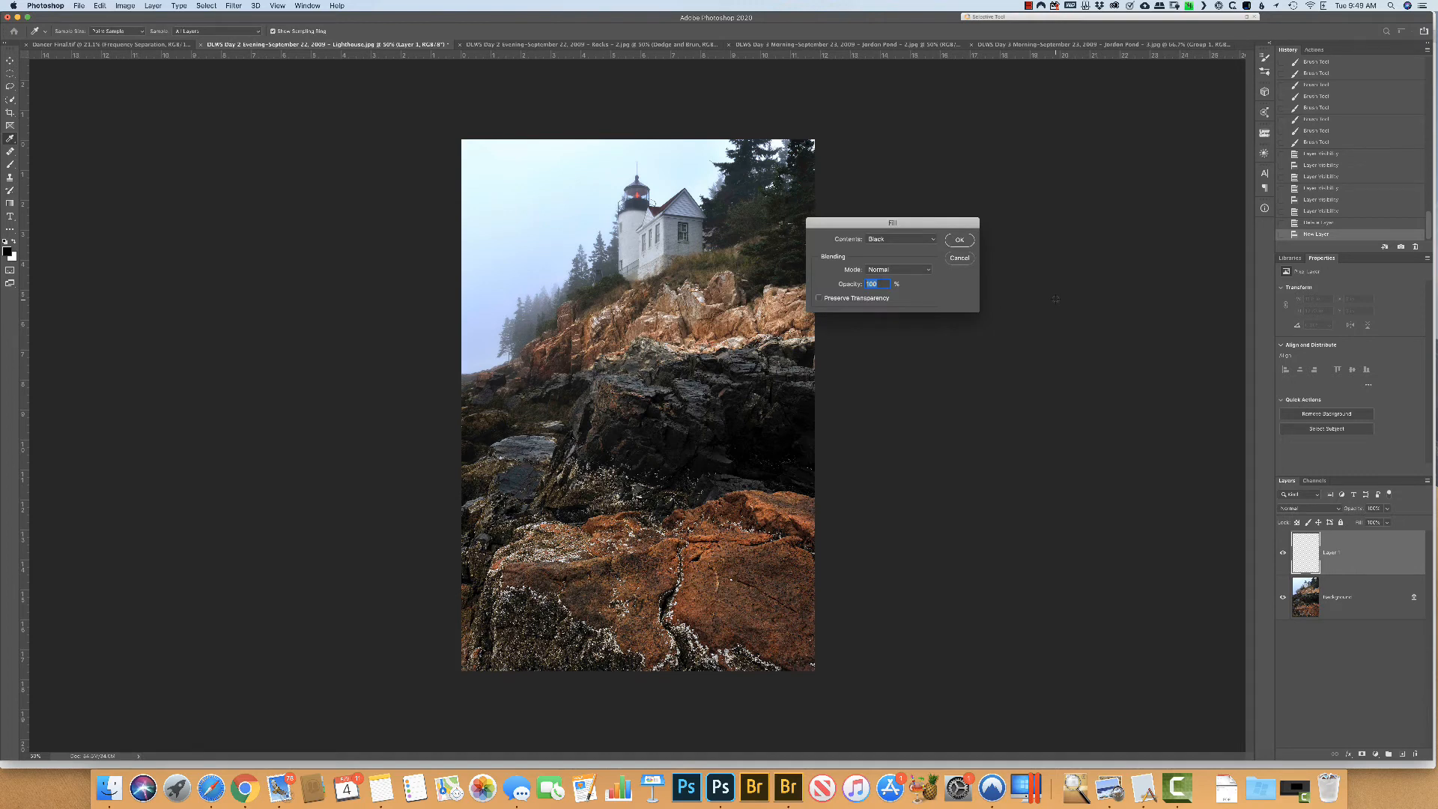
left_click_drag(912, 222, 1032, 226)
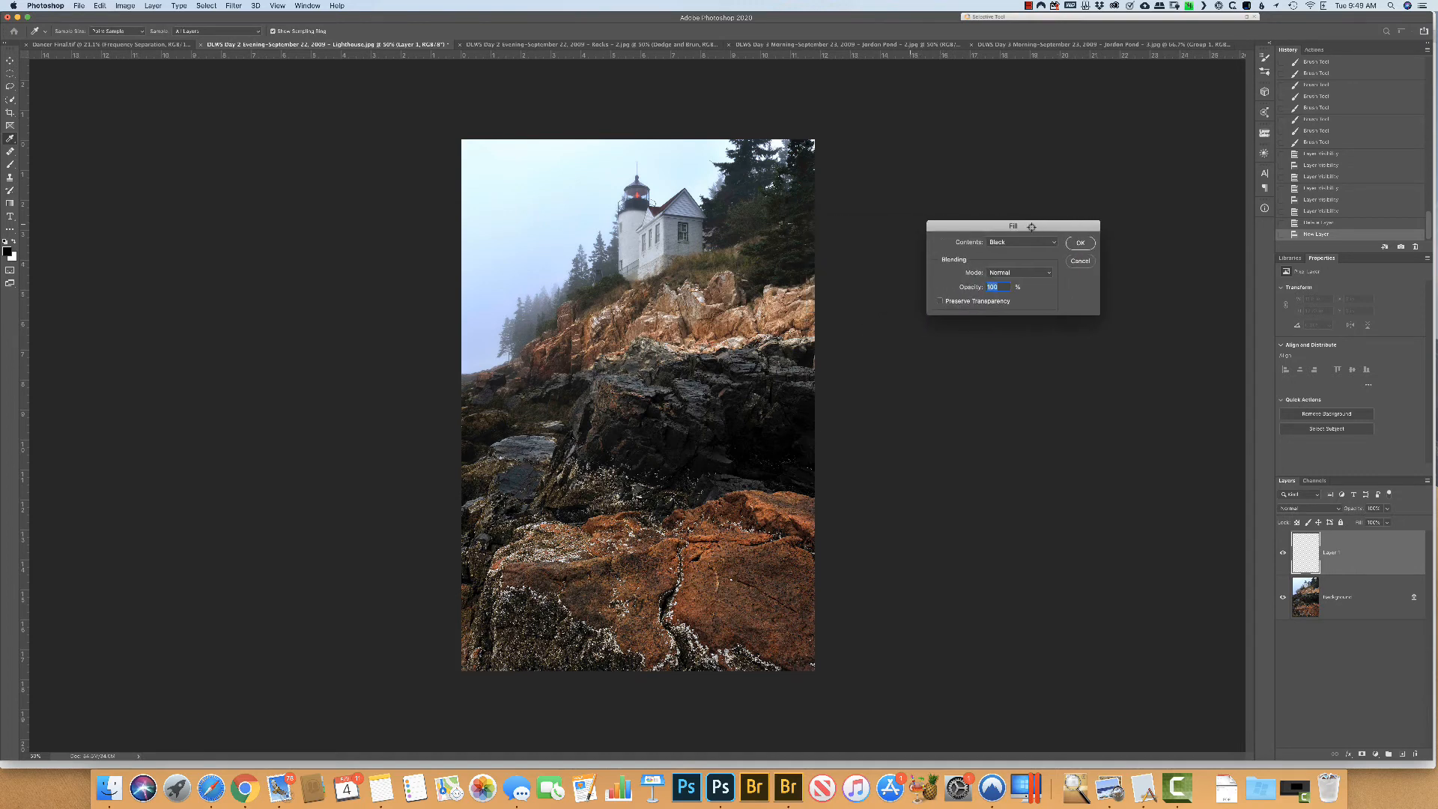
left_click(1055, 243)
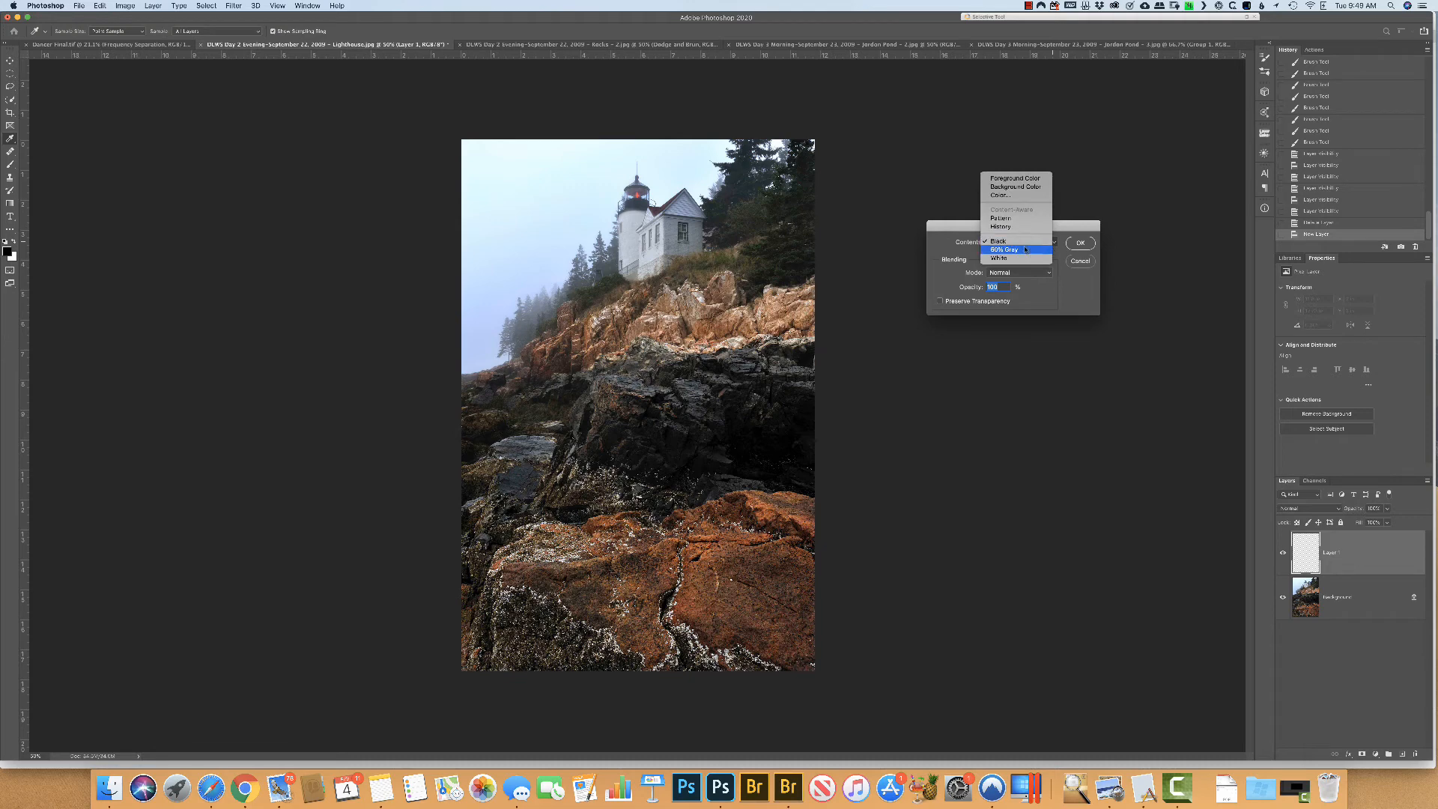
left_click(1023, 254)
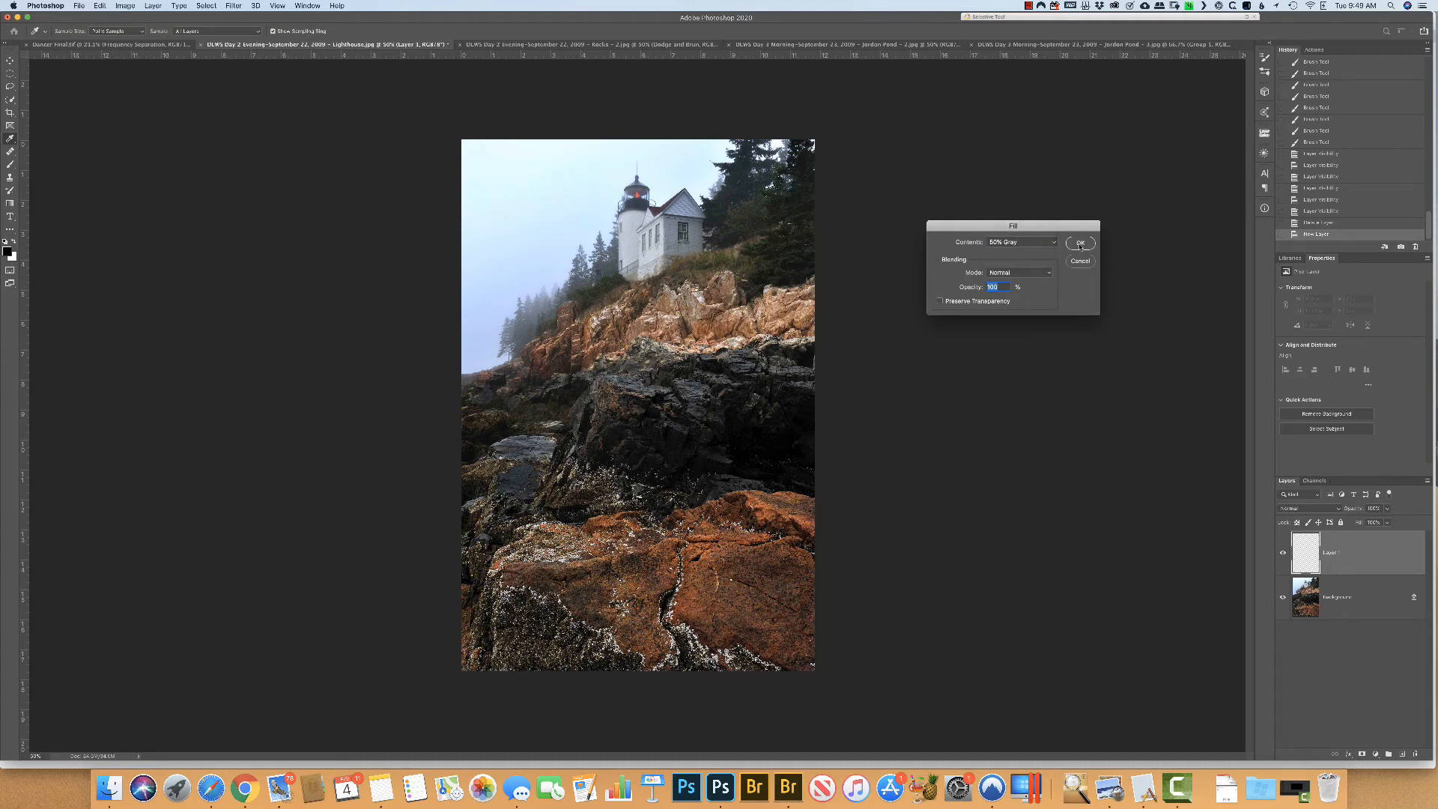
left_click(1080, 243)
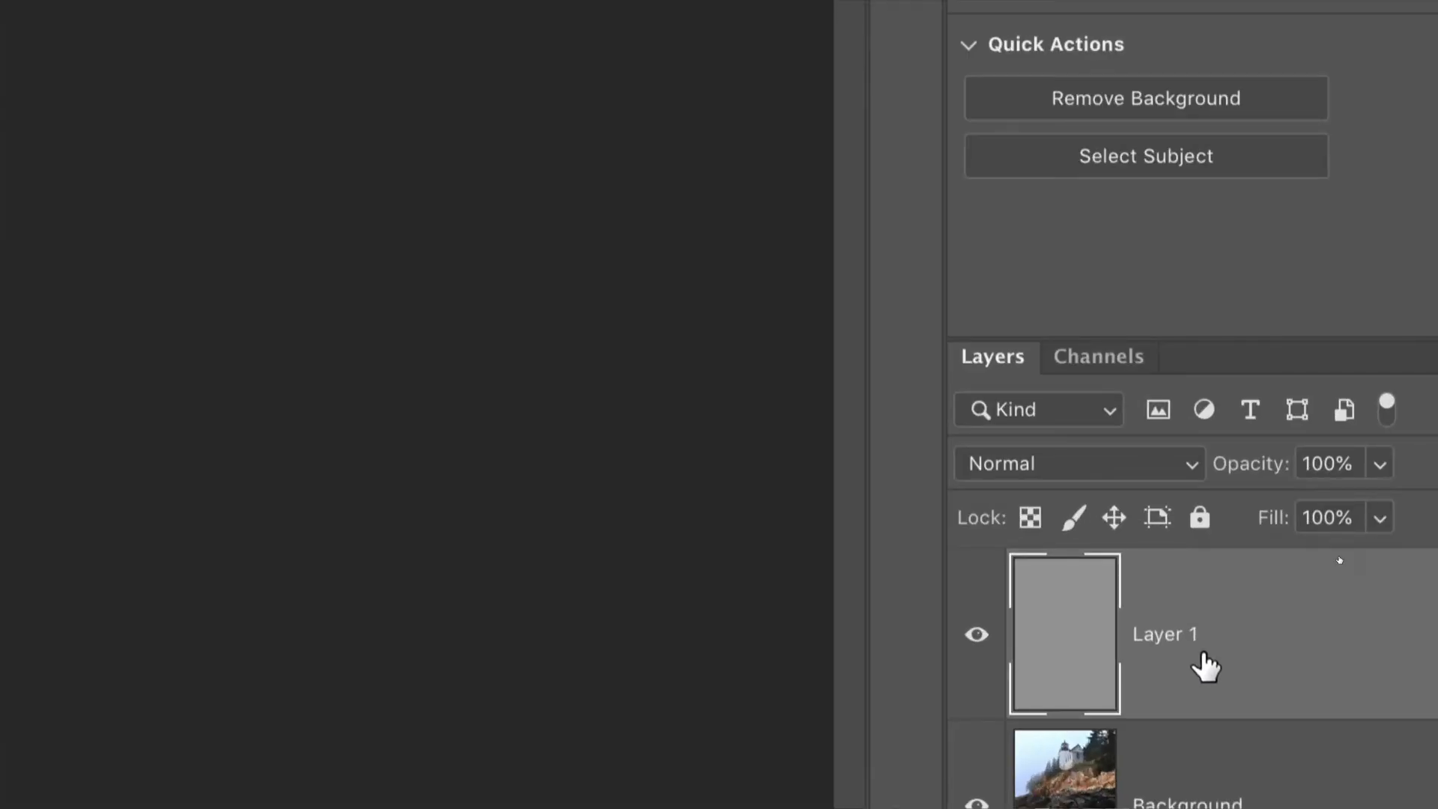
Set the gray layer's blending mode to Soft Light
left_click(1189, 465)
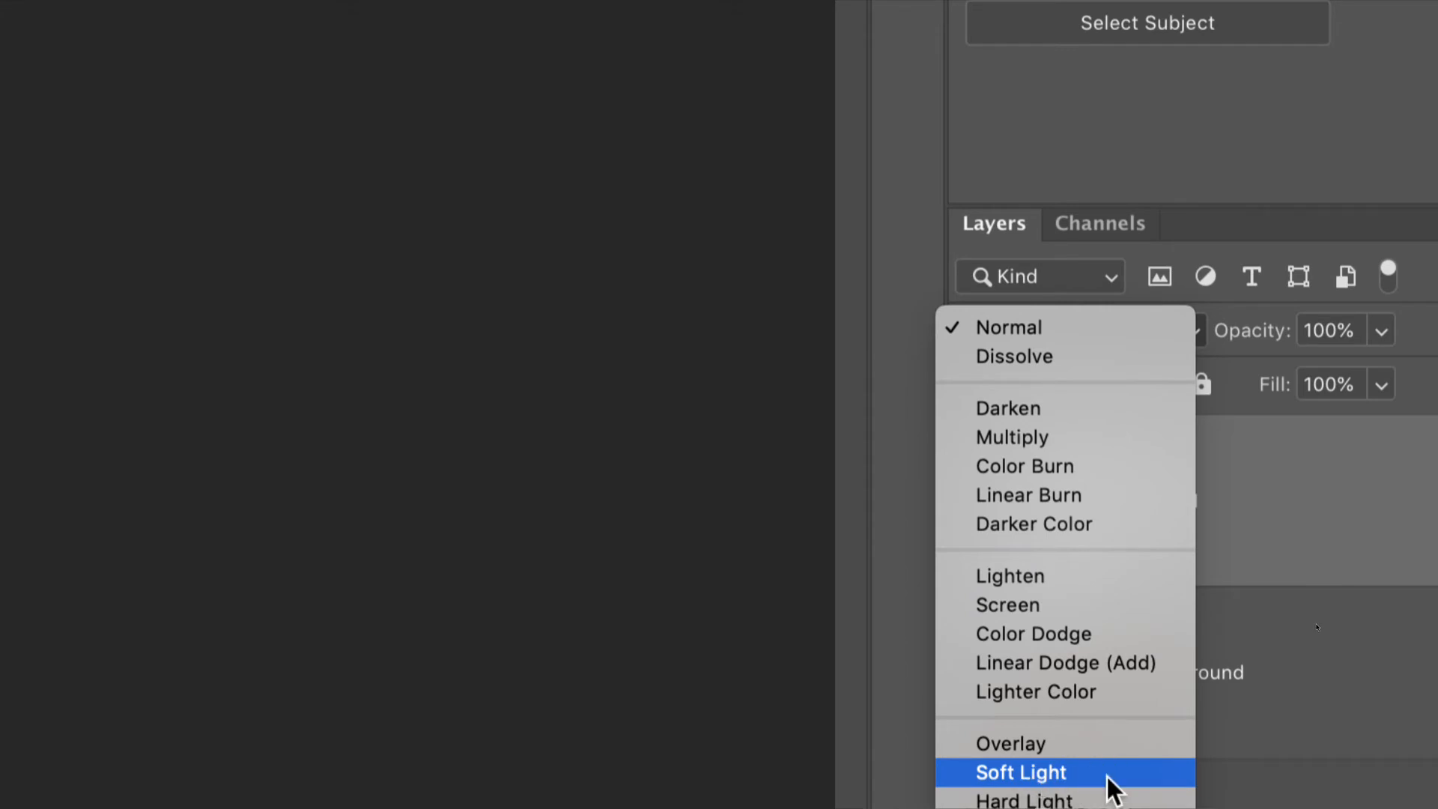
left_click(1051, 772)
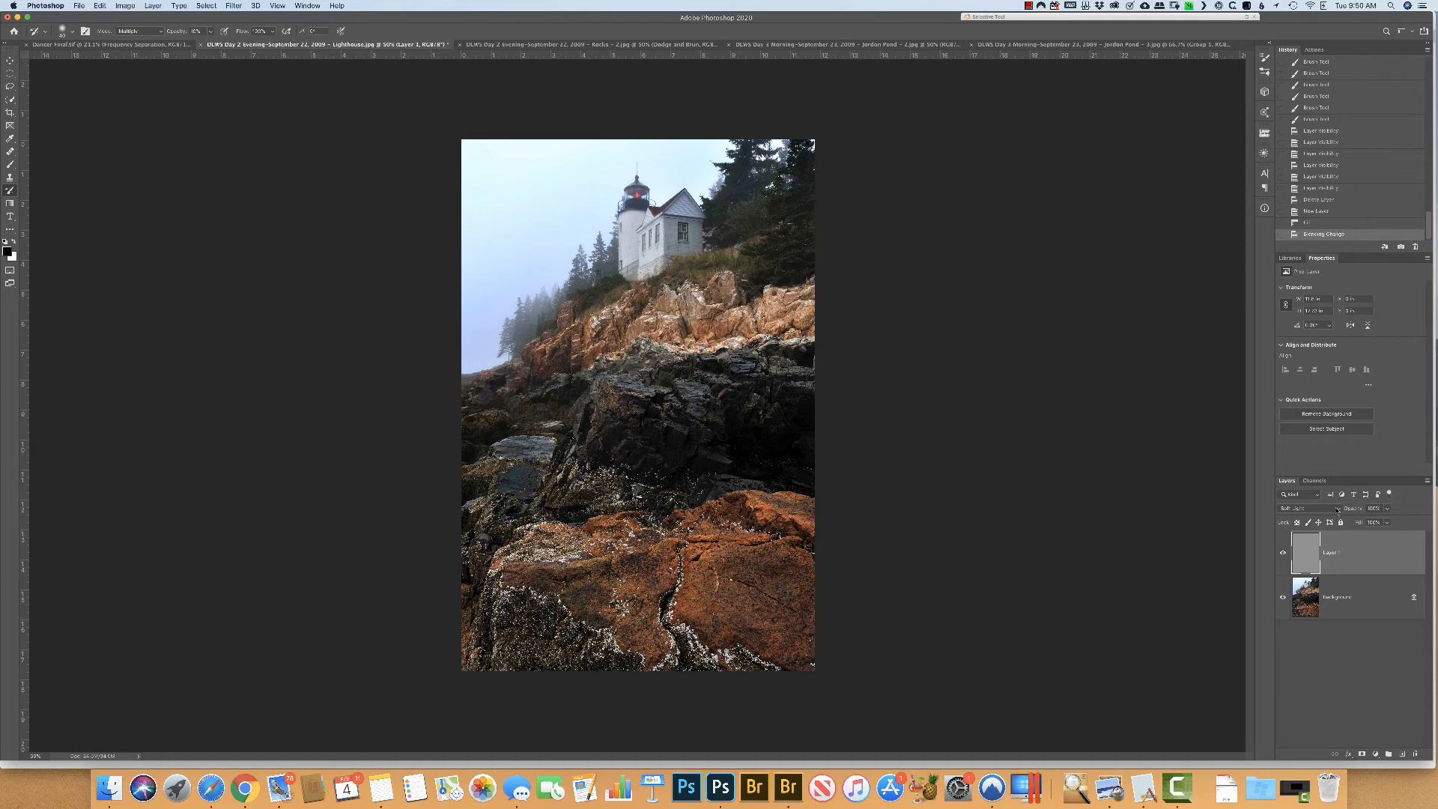
left_click(1338, 511)
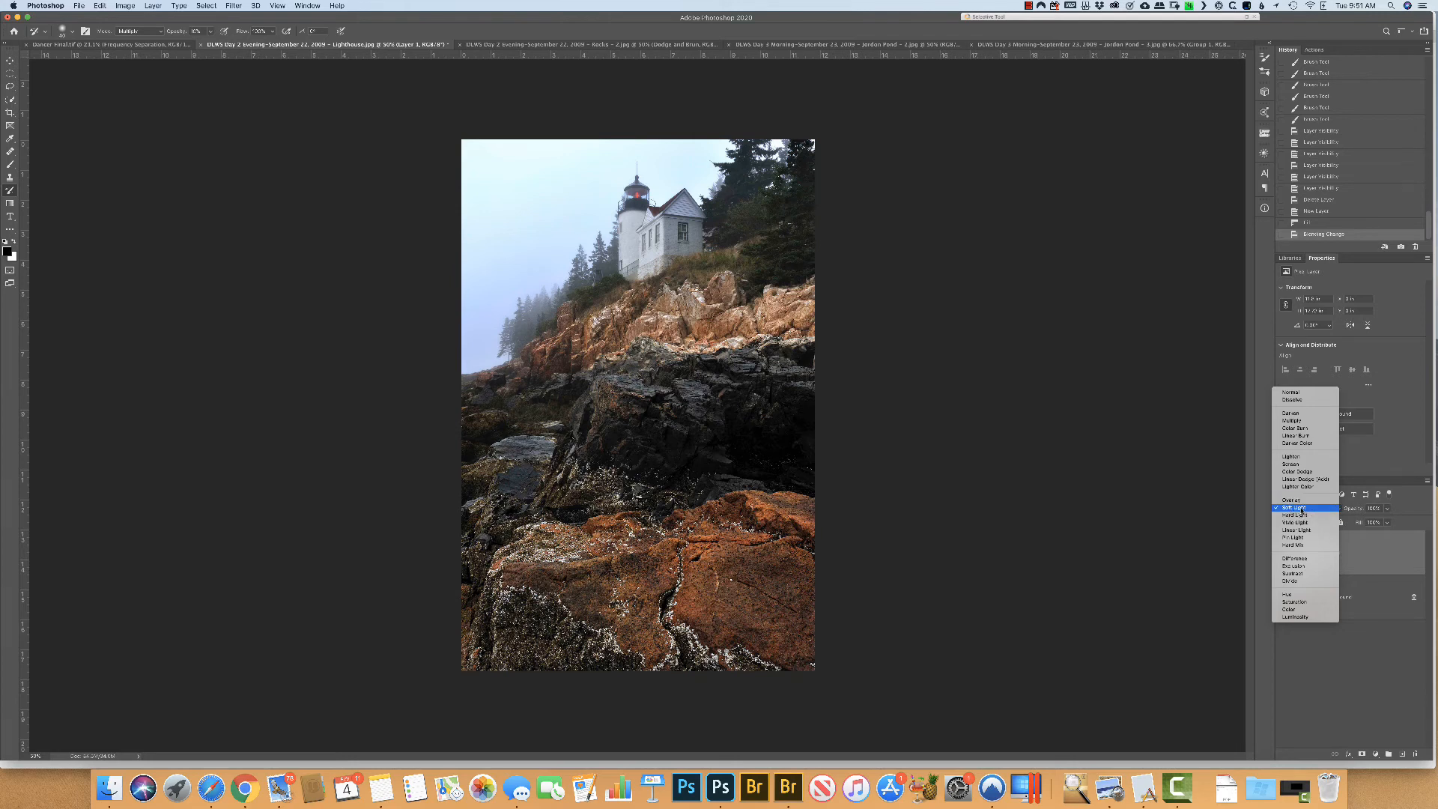
left_click(1302, 512)
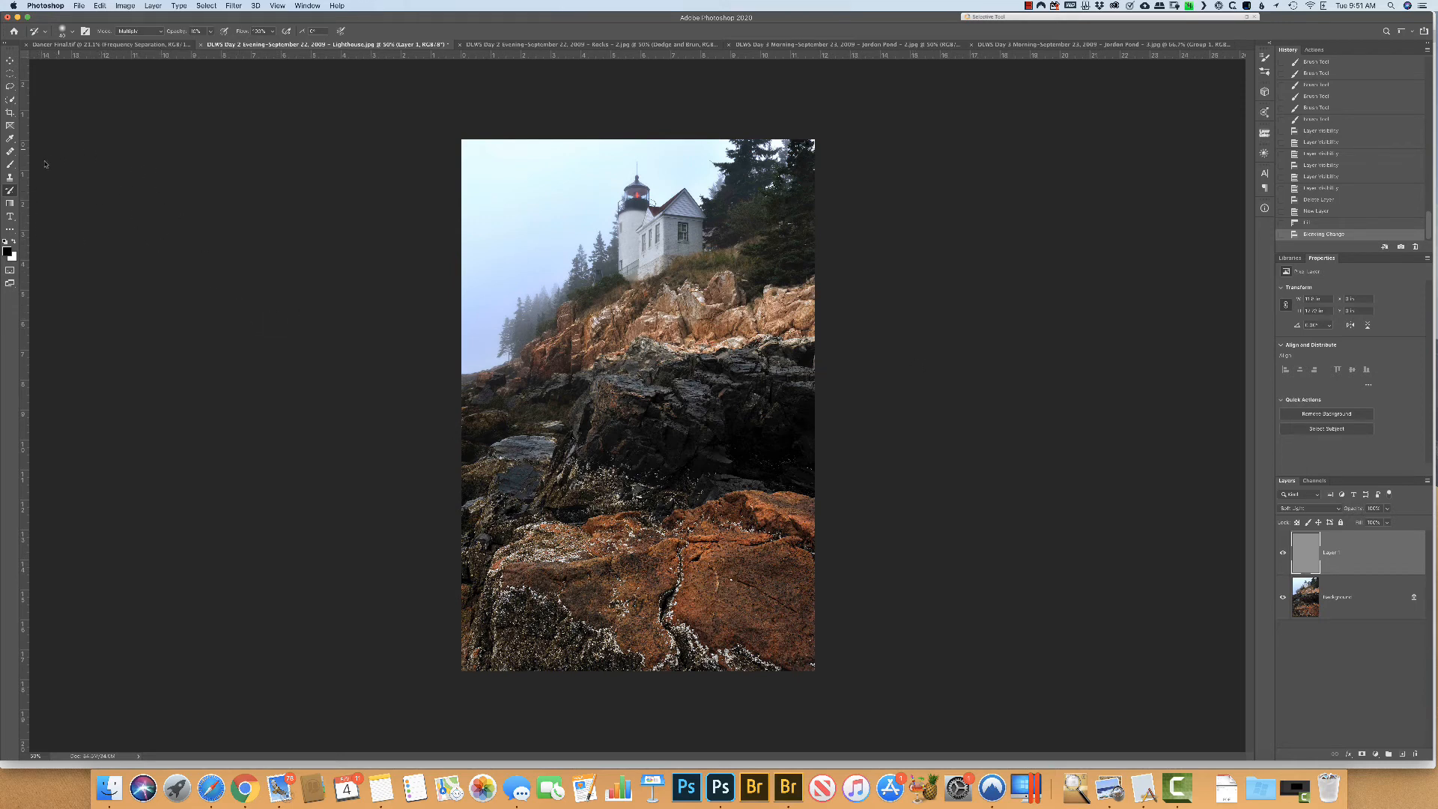
Set the Brush tool to Soft Light mode with white as the foreground color for the foreground rocks
key("b")
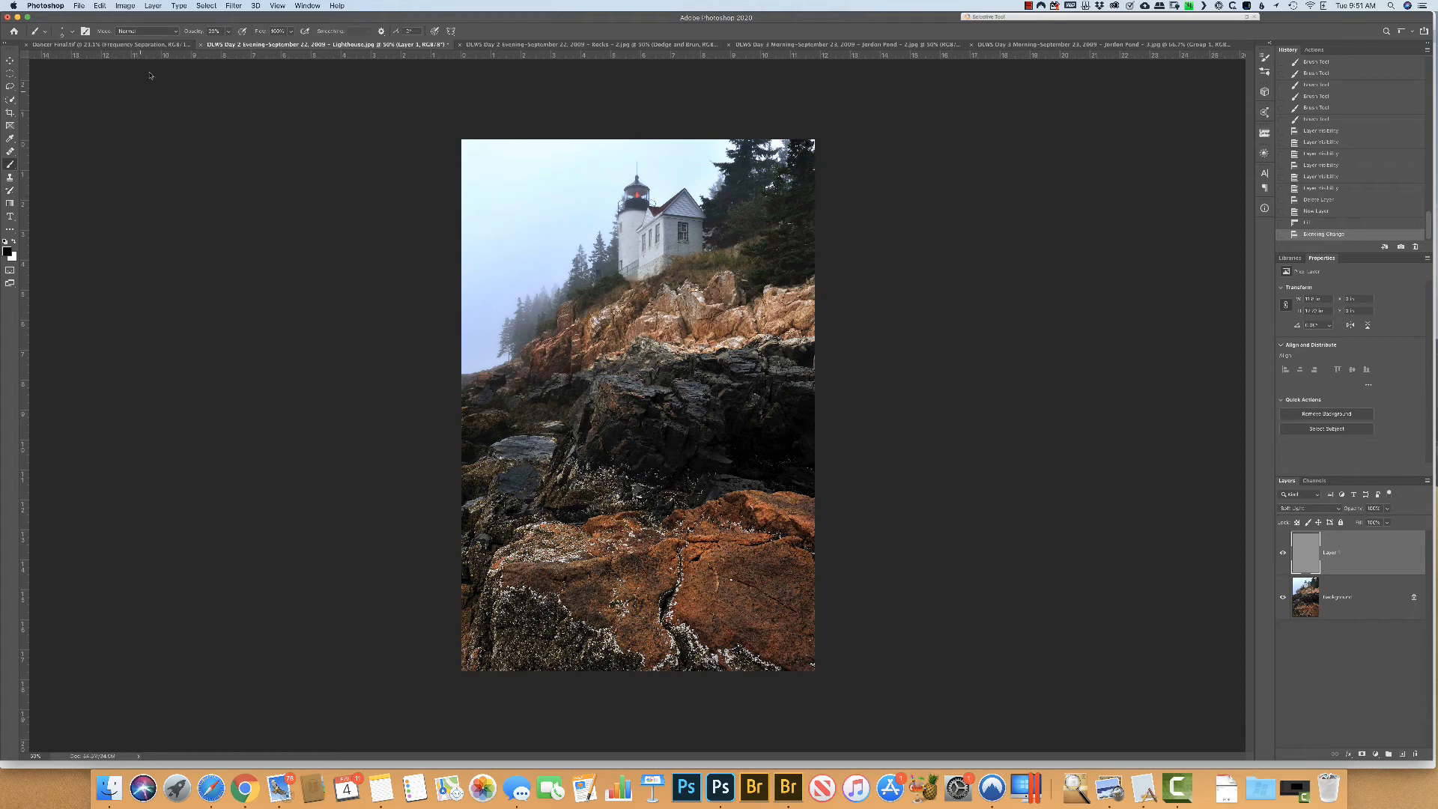
left_click(175, 33)
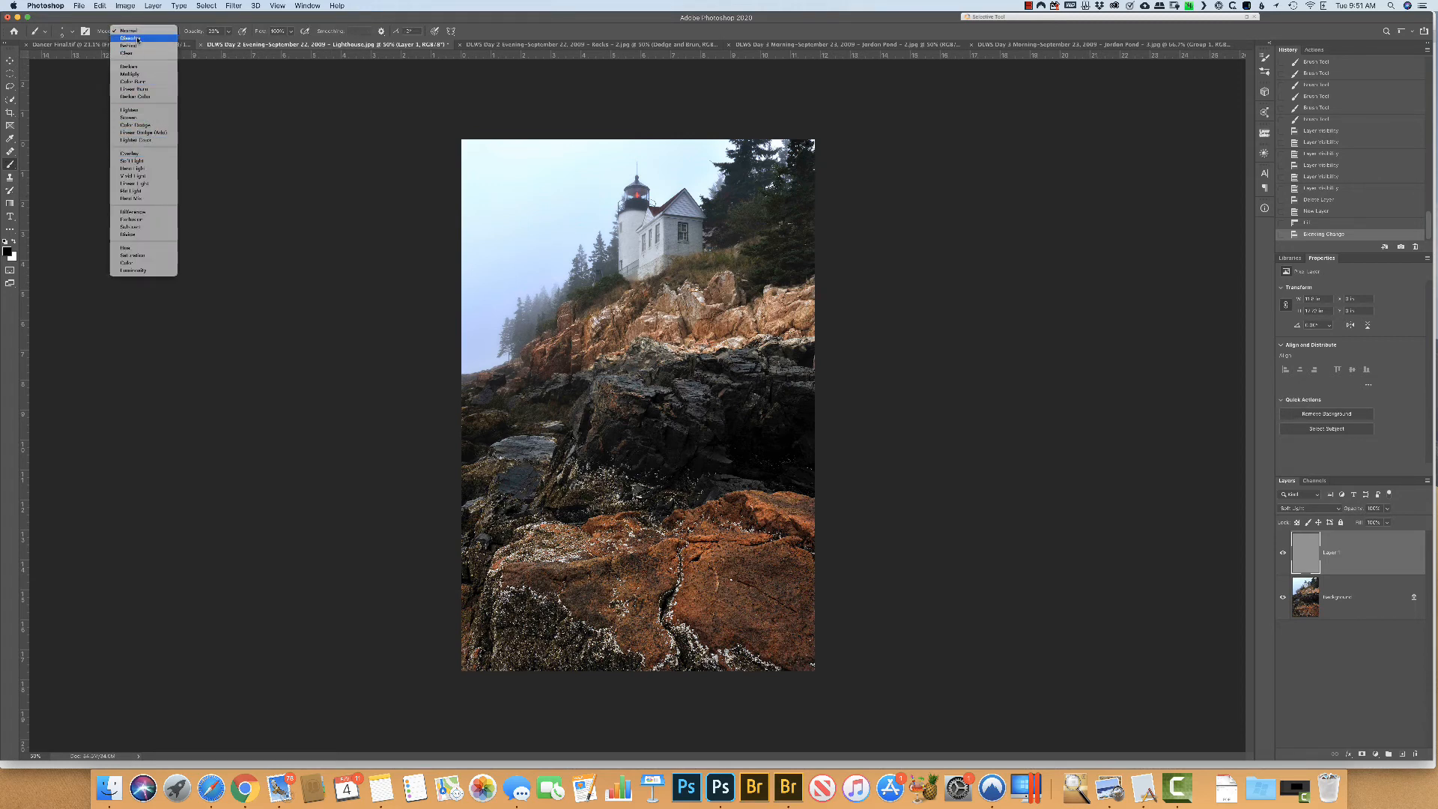
left_click(148, 162)
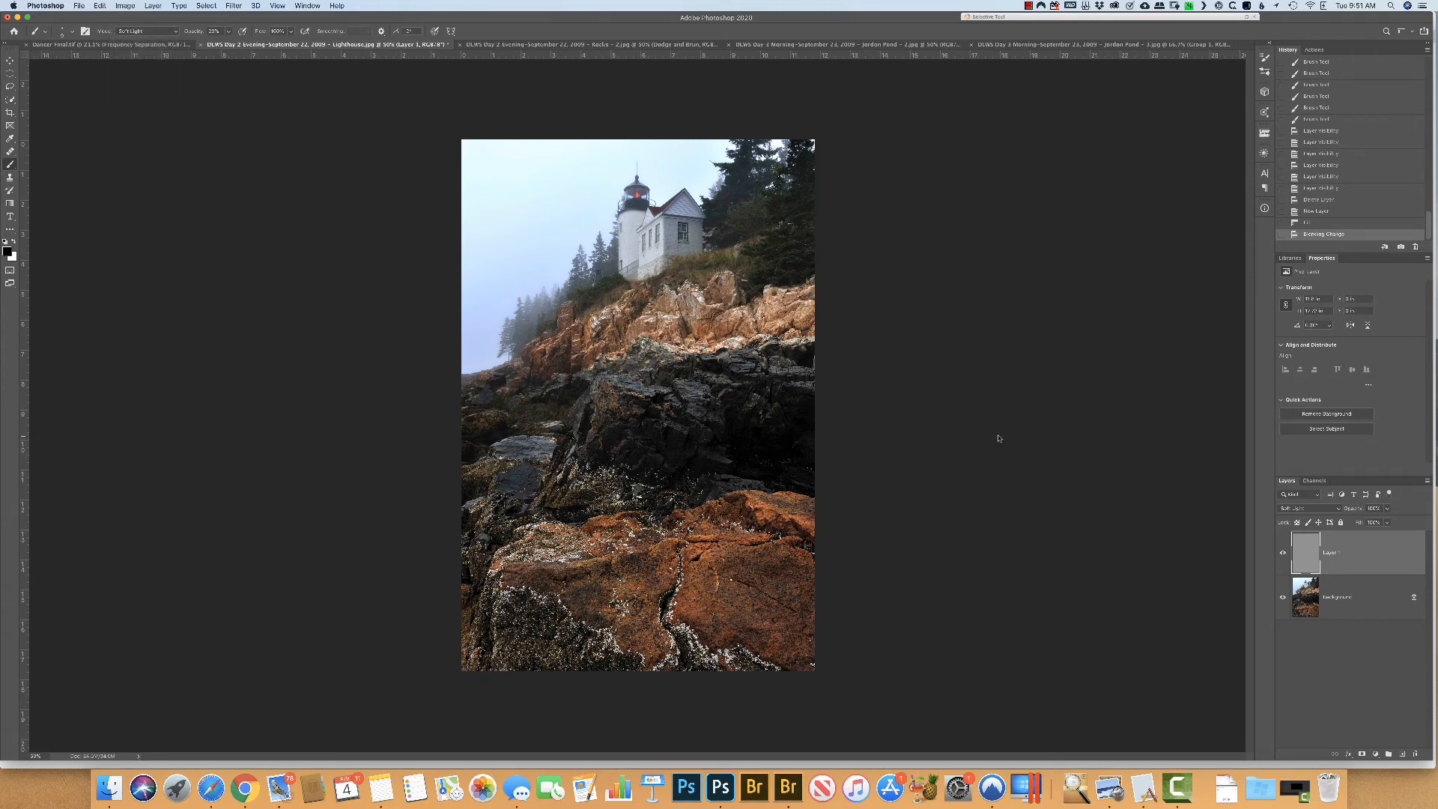
key("x")
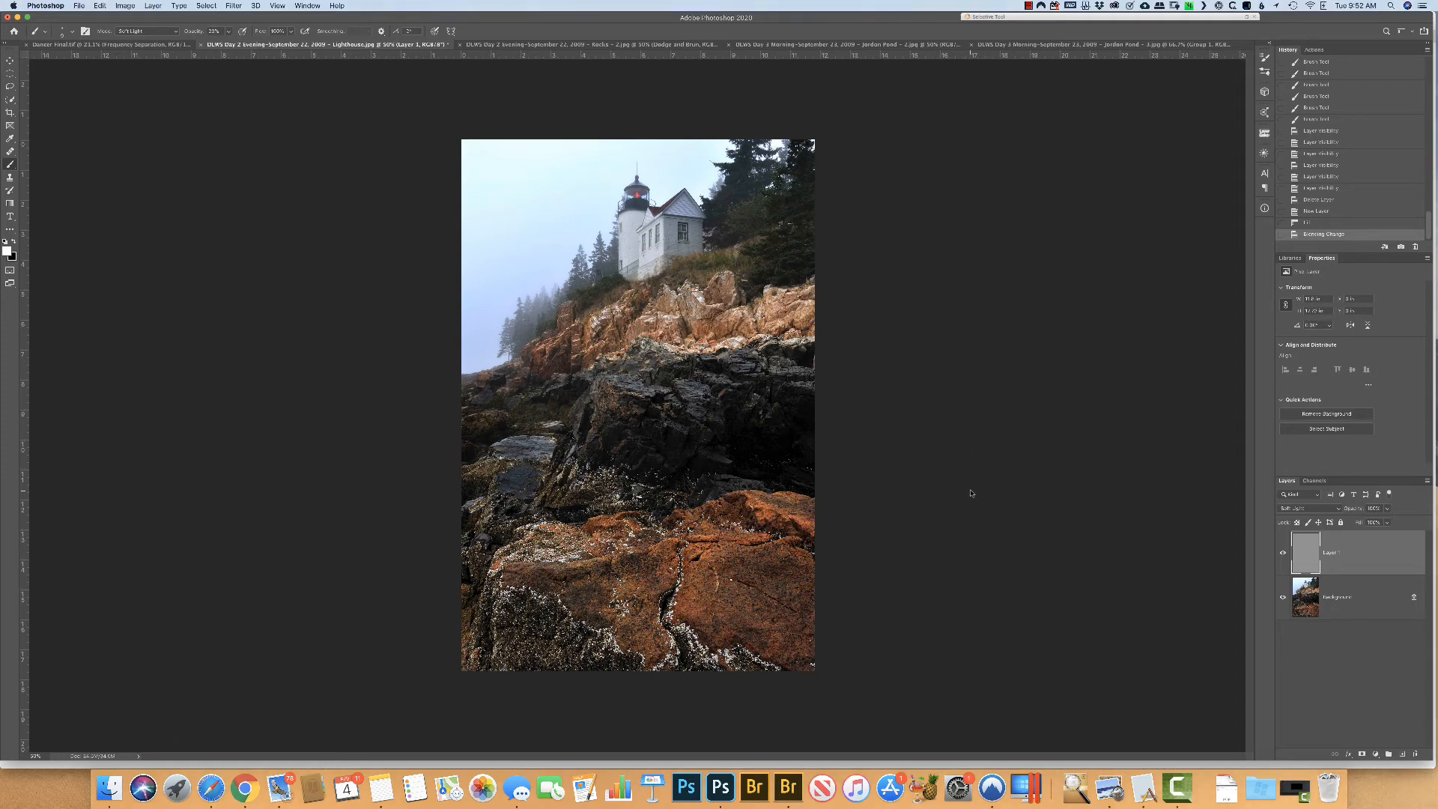
key("super+equal")
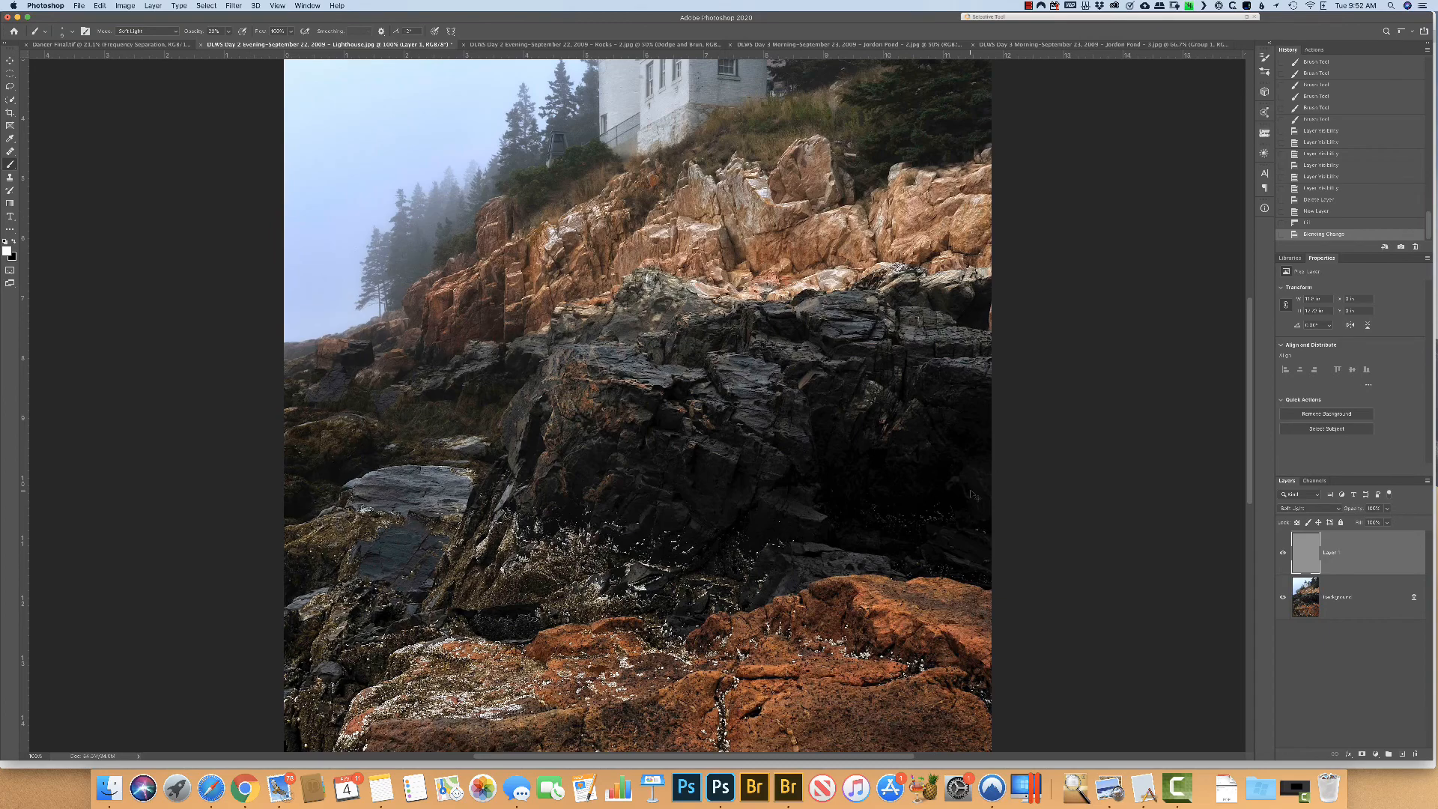
left_click_drag(636, 527, 674, 236)
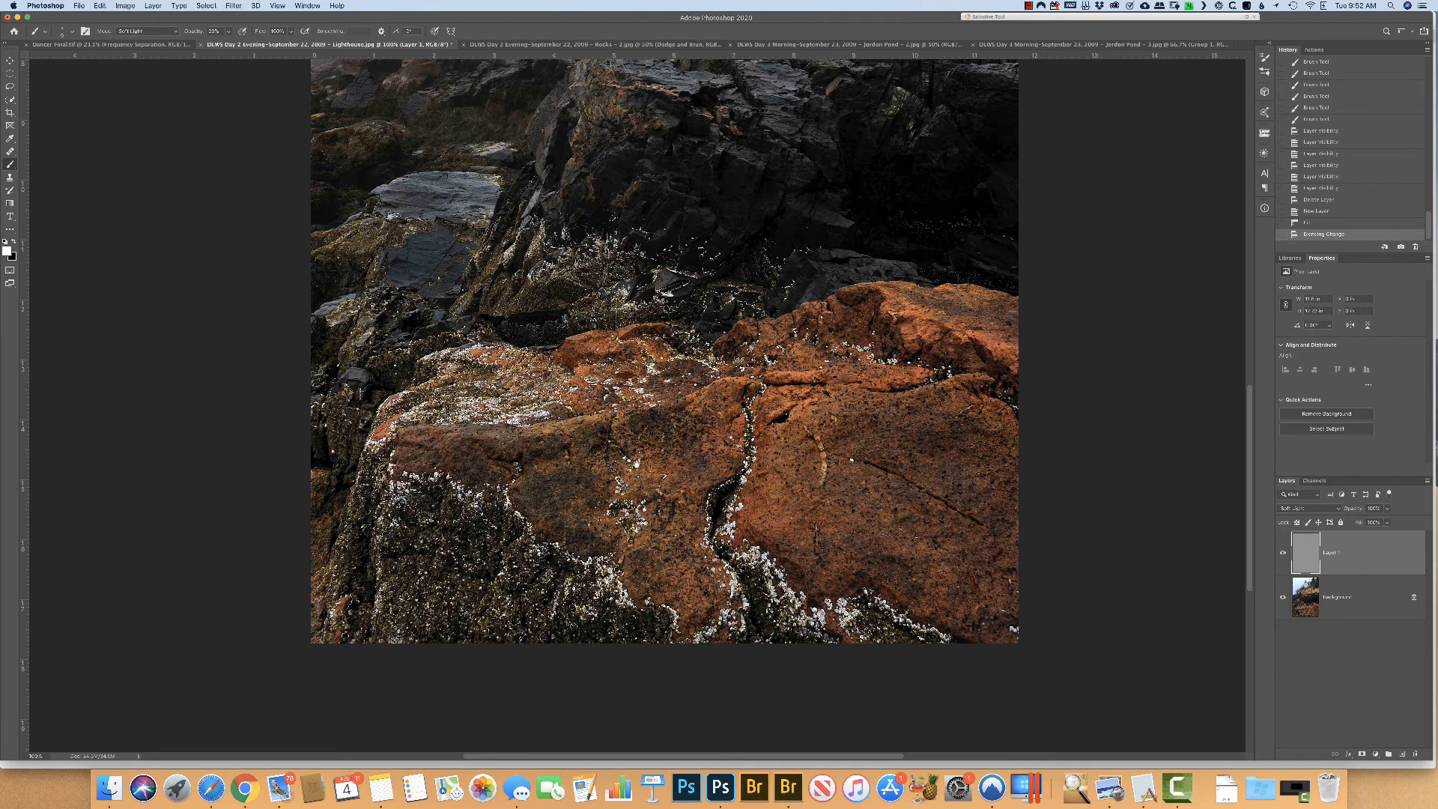
Enlarge the brush and dodge the middle of the orange foreground rock with repeated white dabs on the gray layer
key("super+minus")
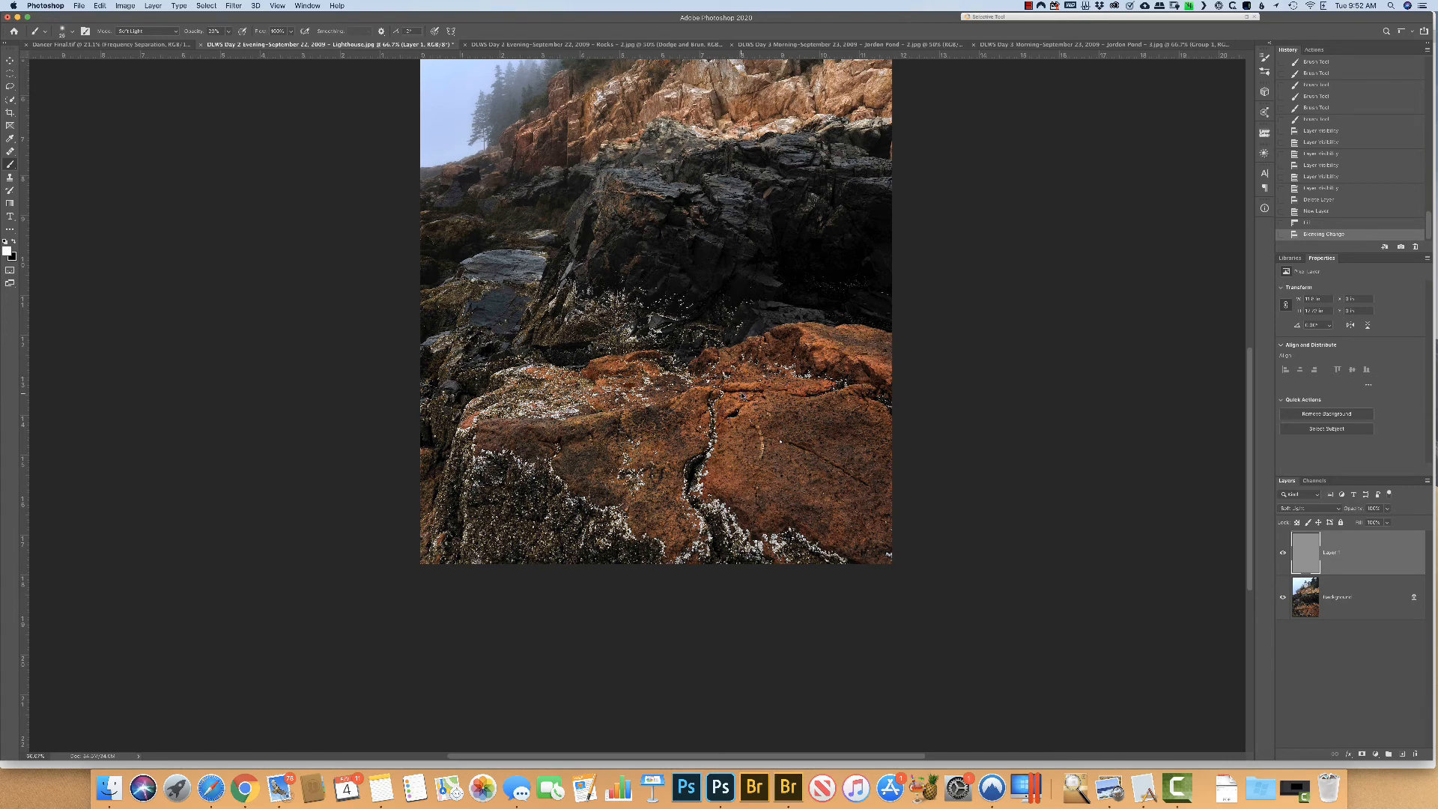
key("]")
key("]")
key("]")
key("]")
left_click(742, 396)
left_click(743, 397)
left_click(743, 397)
left_click(742, 398)
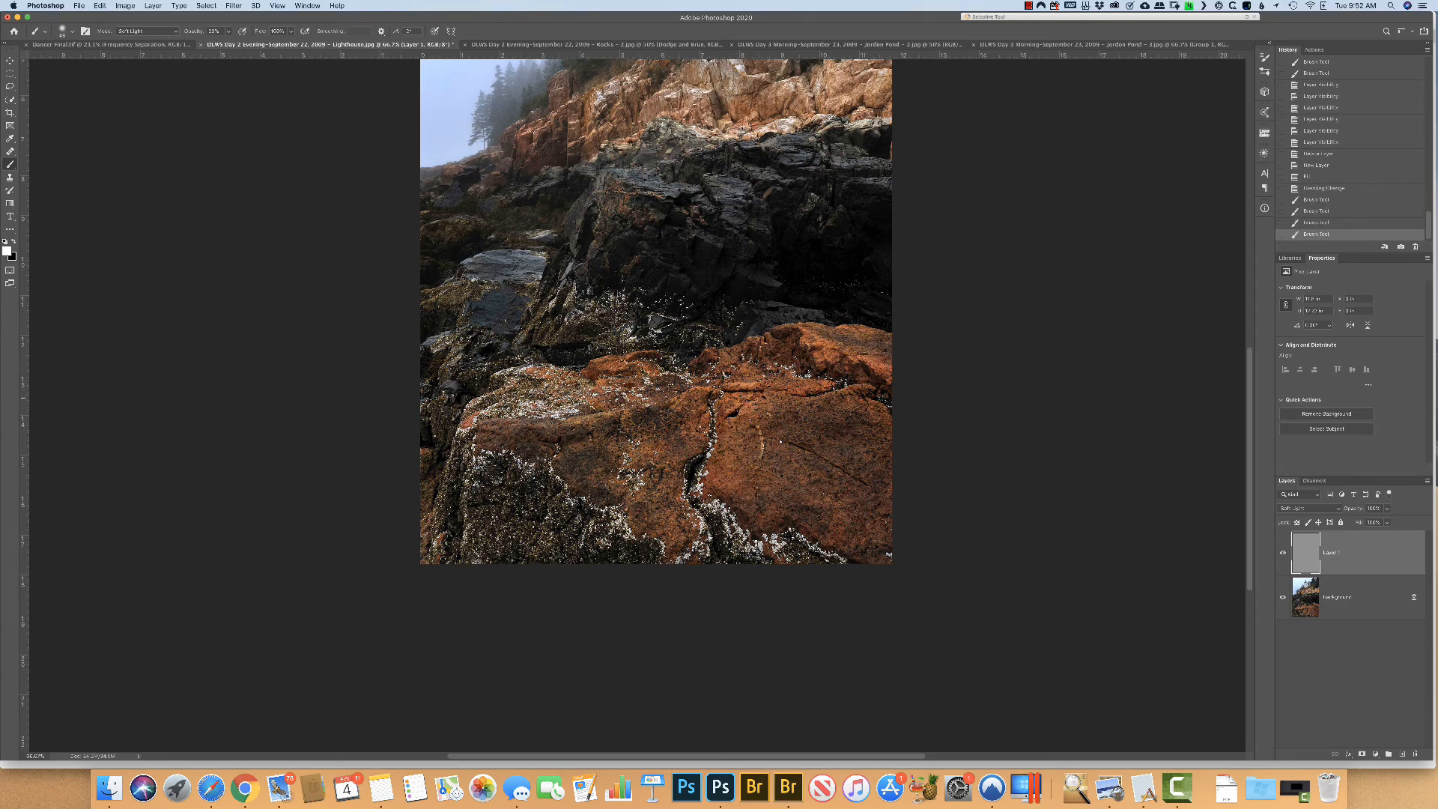
left_click(742, 398)
left_click(742, 398)
left_click(742, 398)
left_click(742, 398)
Dodge the orange foreground rock with white from its right-hand ledge diagonally down to its lower-left face
left_click(878, 365)
left_click(870, 366)
left_click(854, 370)
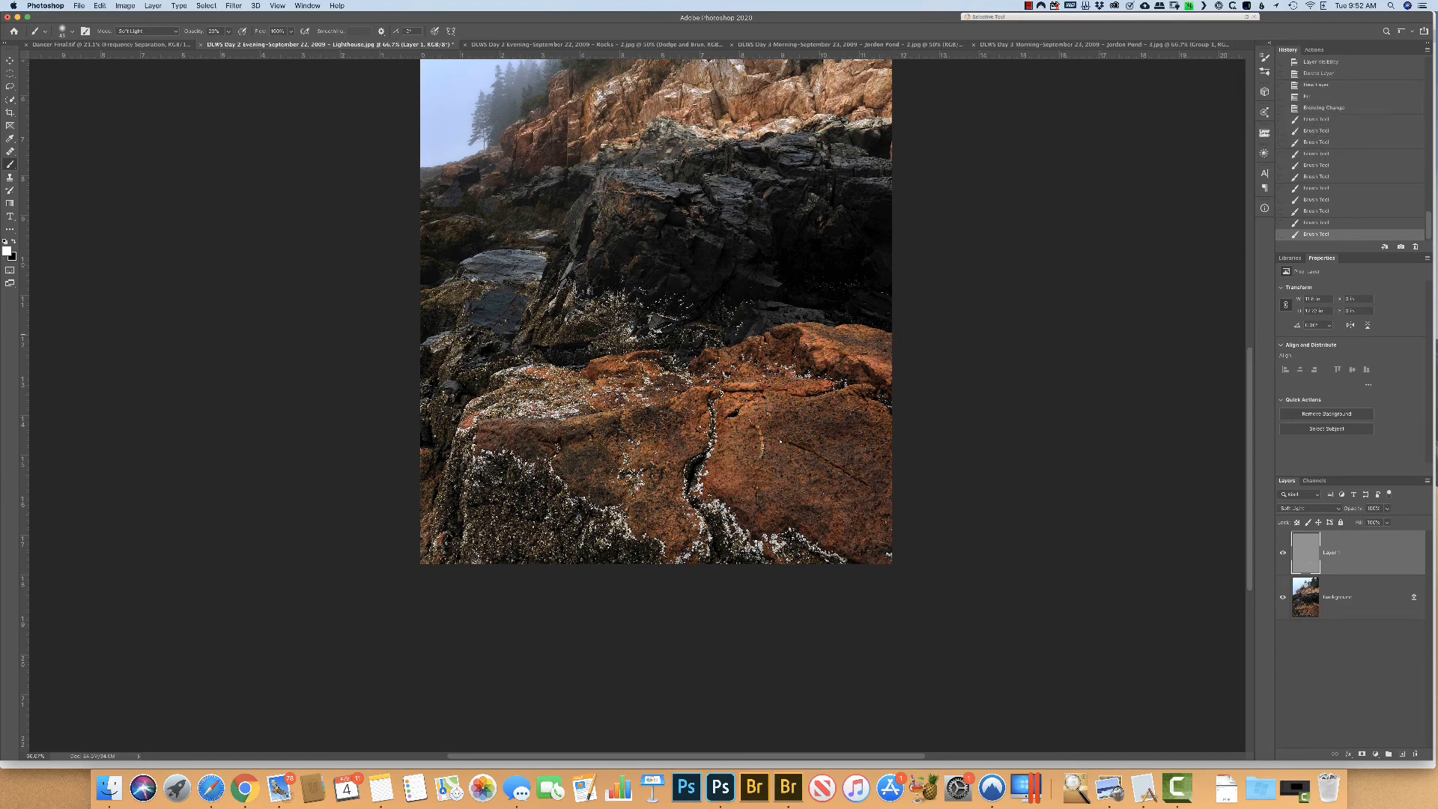
left_click(831, 381)
left_click(810, 386)
left_click(794, 389)
left_click(703, 443)
left_click(632, 487)
Set the brush opacity to 30%, enlarge the brush, and make black the foreground color for burning
key("3")
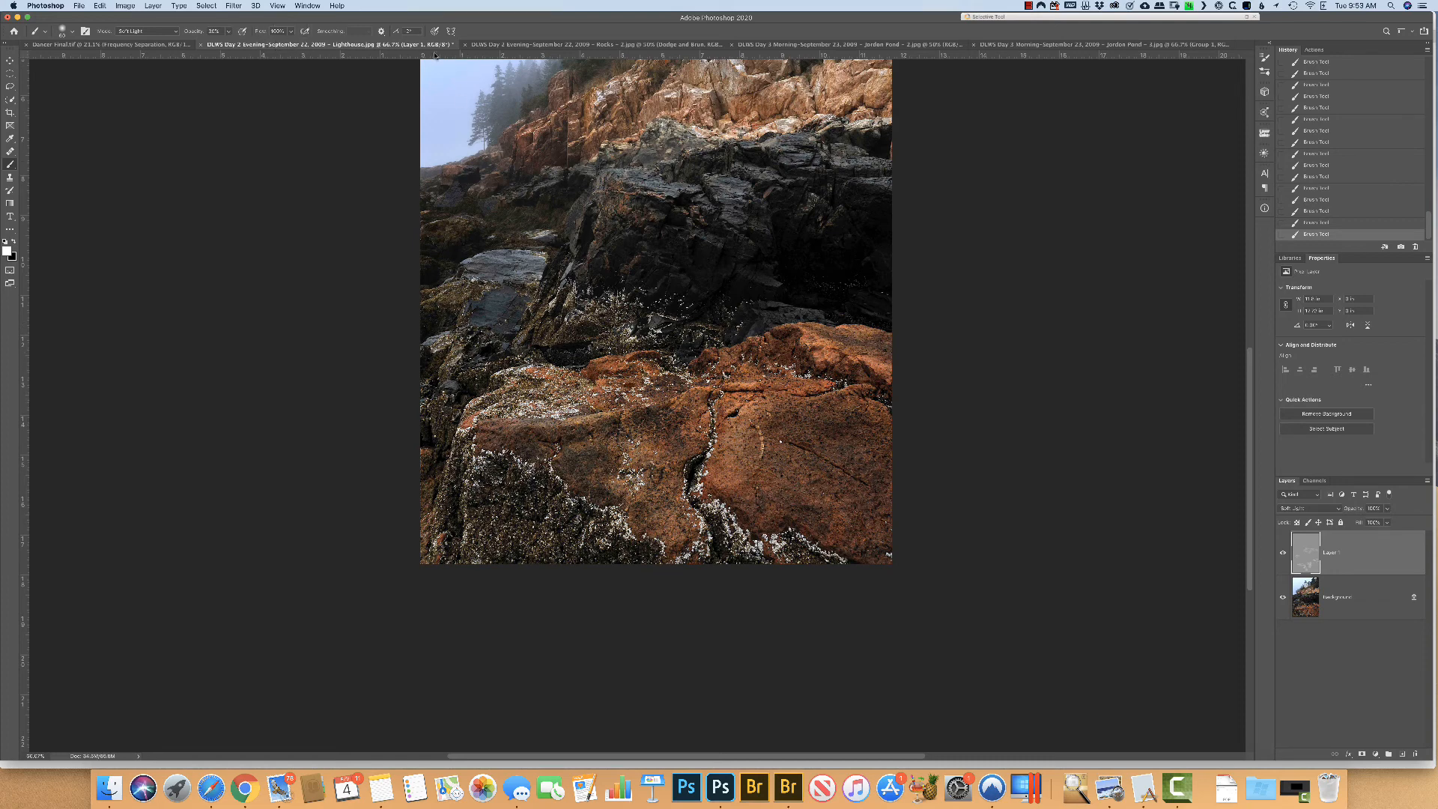
left_click_drag(764, 161, 838, 328)
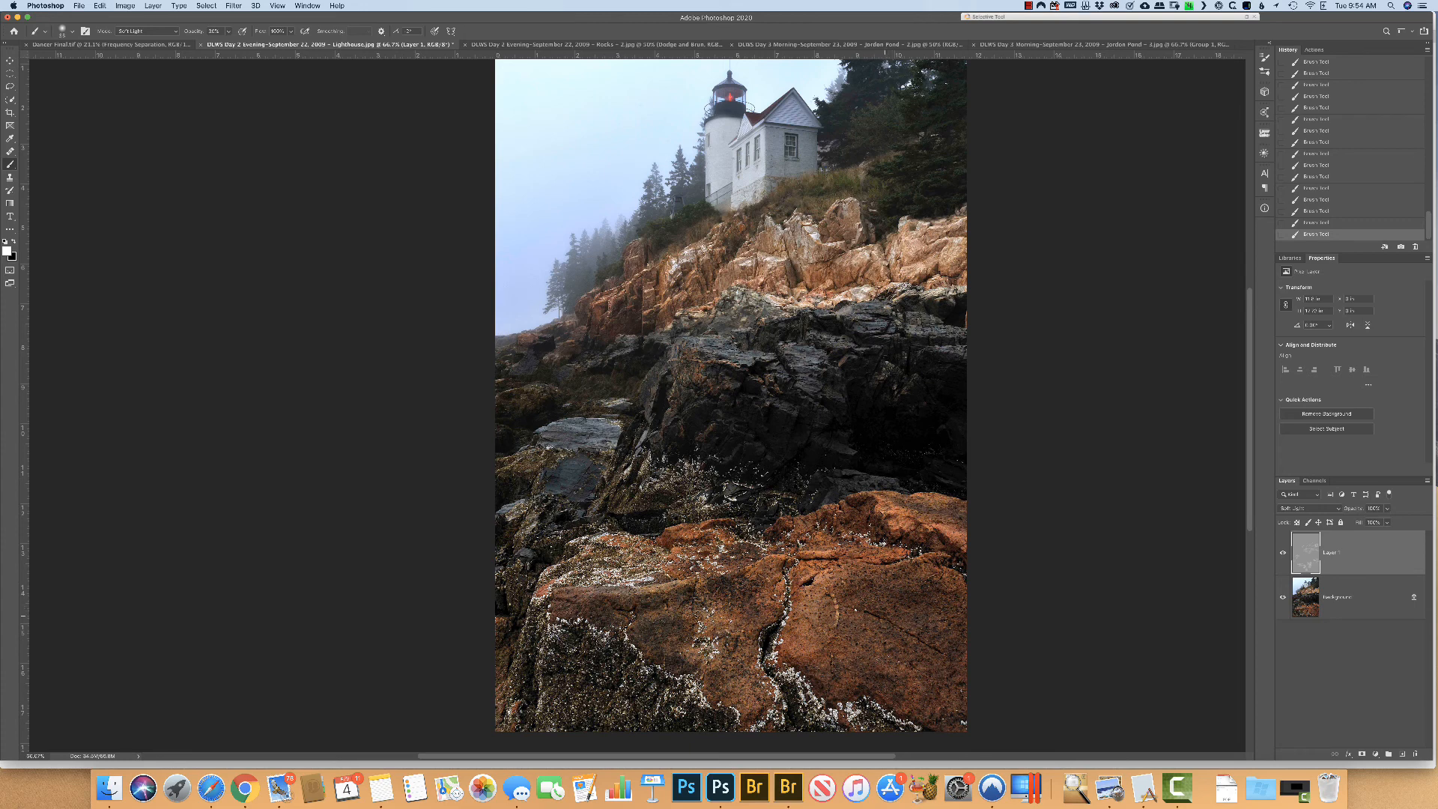
key("]")
key("]")
key("x")
key("x")
key("x")
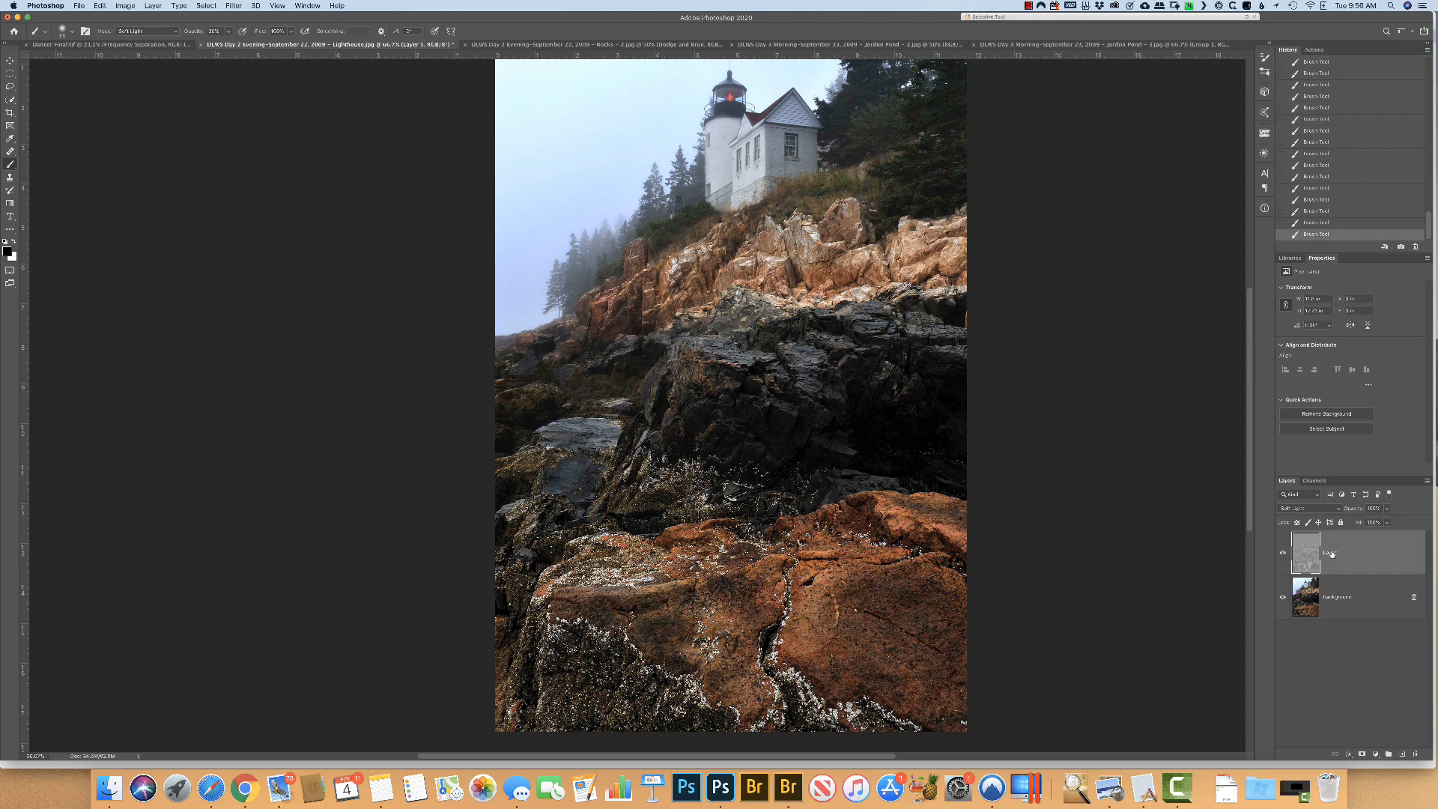
Toggle the gray Soft Light layer's visibility repeatedly to compare the photo before and after dodging and burning
left_click(1284, 557)
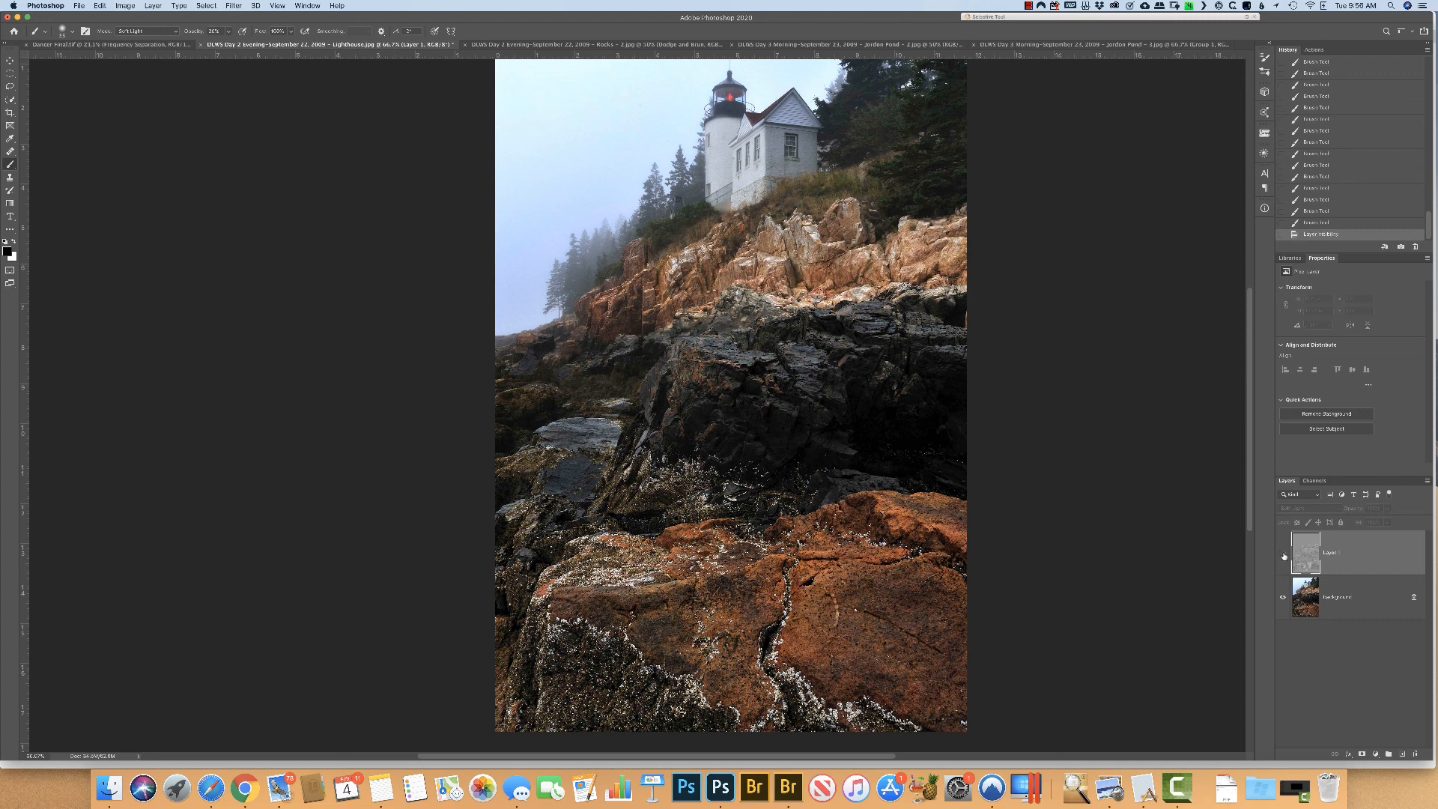
left_click(1284, 557)
left_click(1284, 557)
left_click(1284, 557)
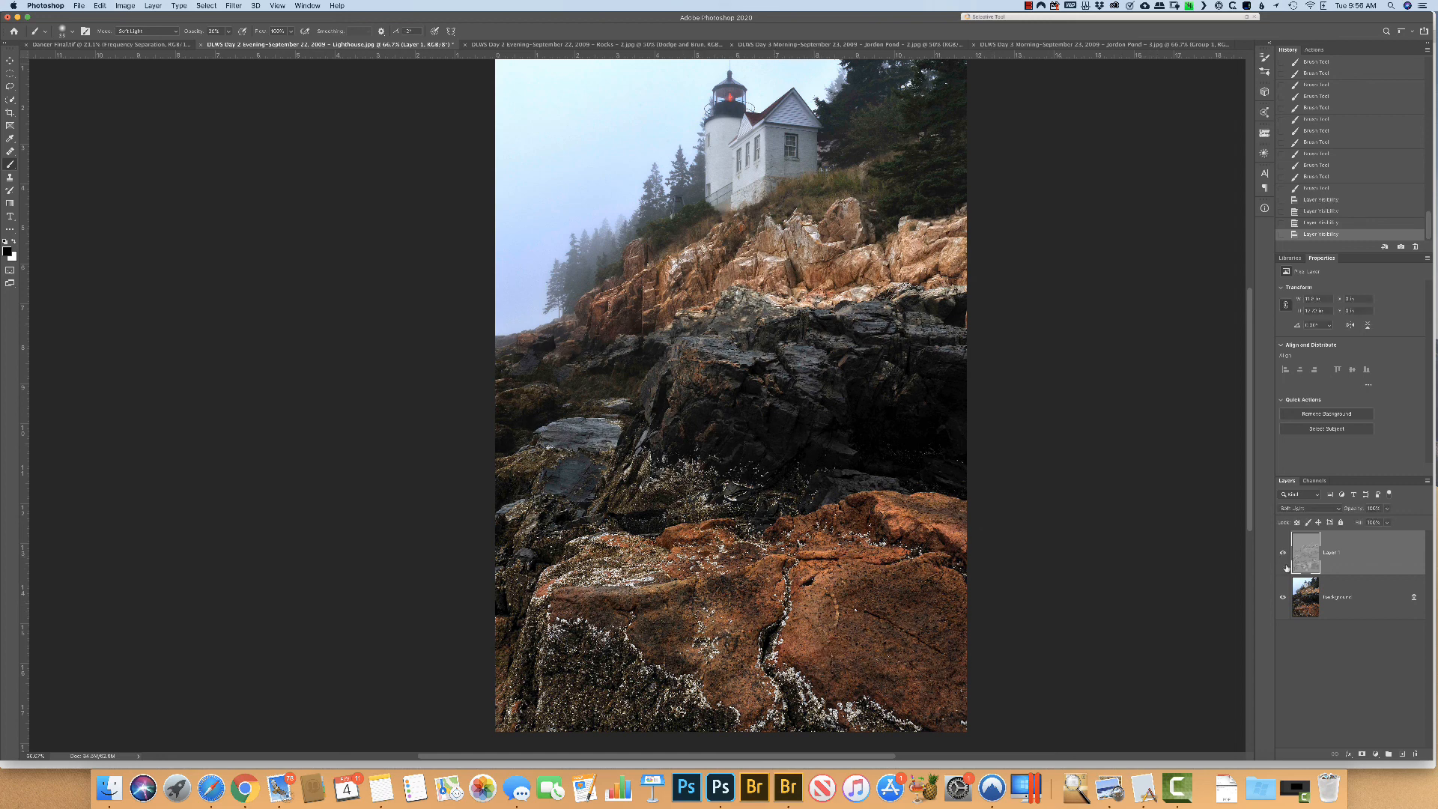
left_click(1283, 556)
left_click(1283, 555)
left_click(1283, 556)
left_click(1283, 555)
left_click(1283, 555)
left_click(1283, 555)
Rename the gray Soft Light layer as Dodge and Burn
type("Dodge and Burn")
key("Return")
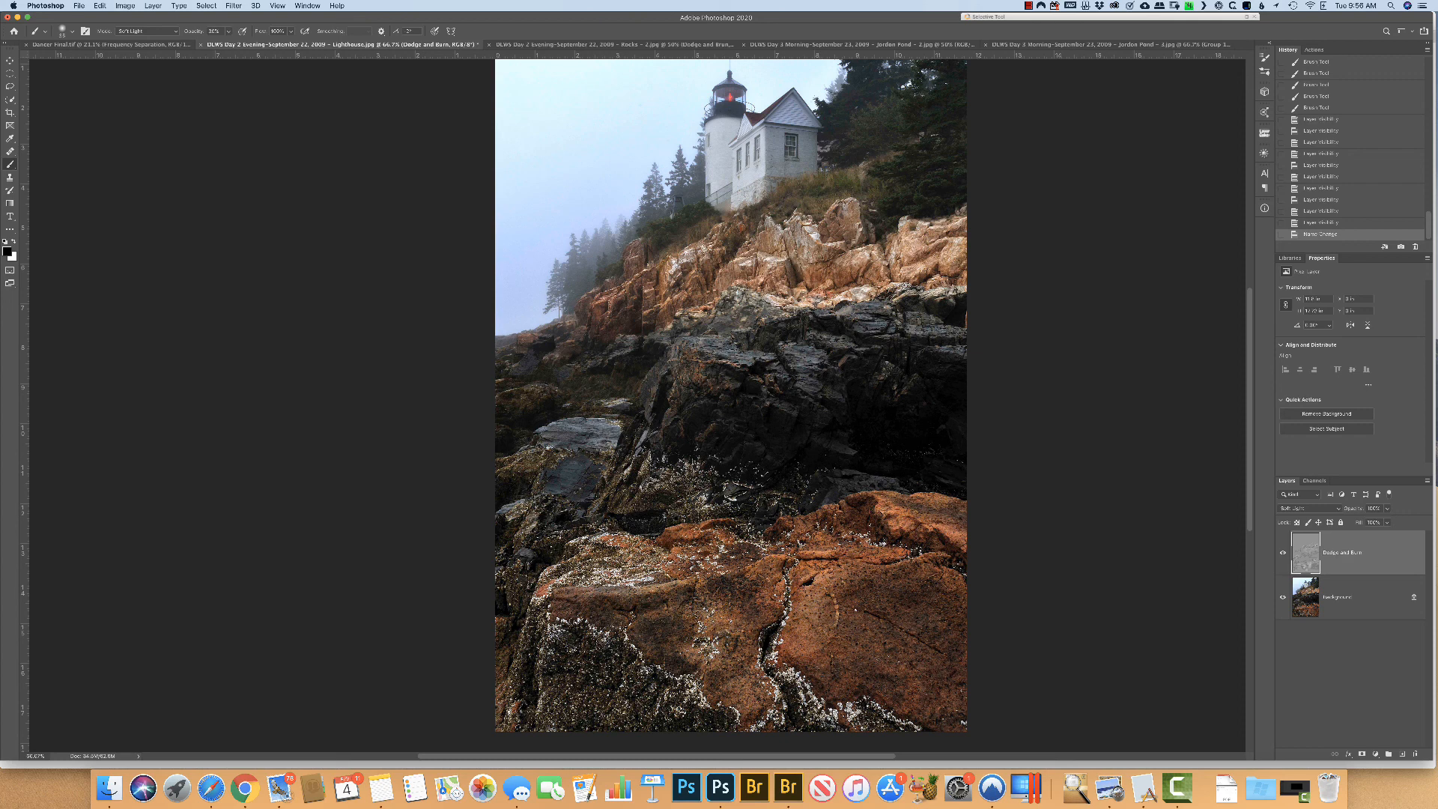